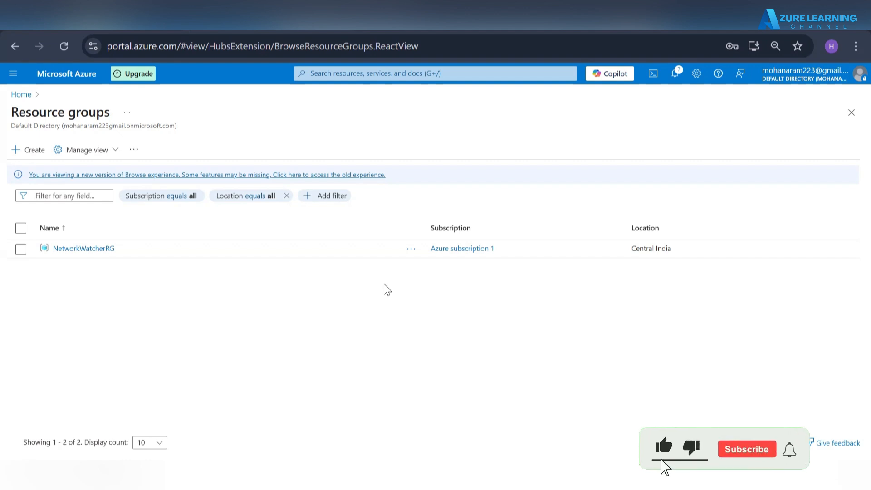
# Open the SQL servers list from the portal home page and start creating a new SQL database server
pyautogui.click(21, 94)
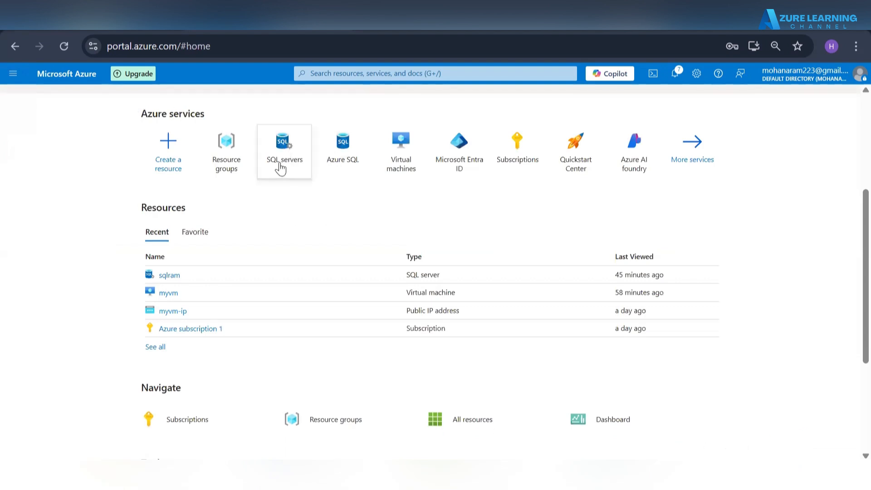
pyautogui.moveTo(281, 168)
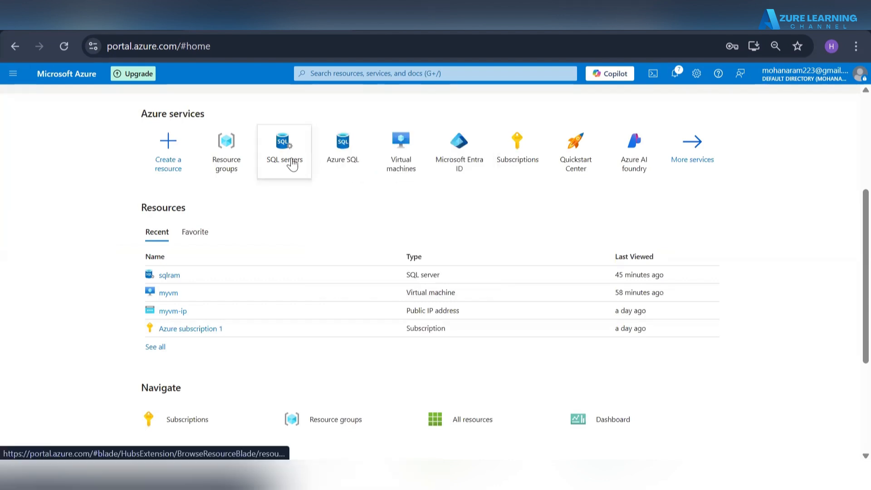
pyautogui.click(293, 164)
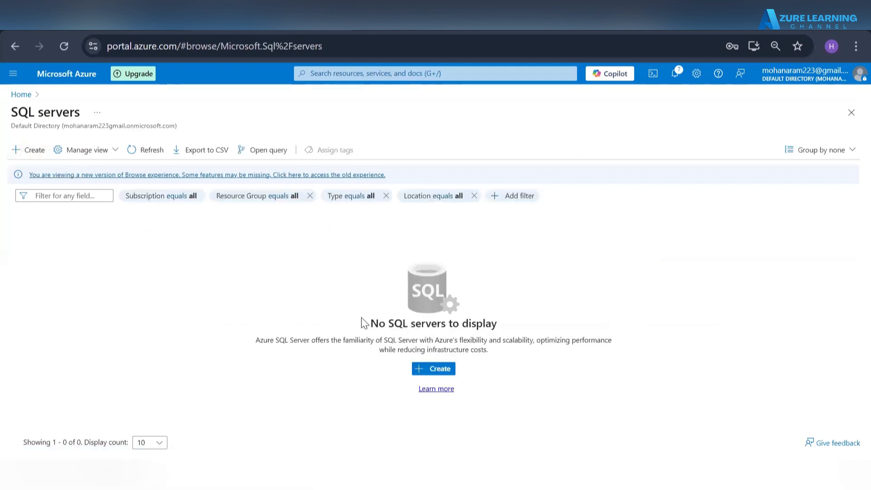
pyautogui.moveTo(363, 322); pyautogui.dragTo(494, 352)
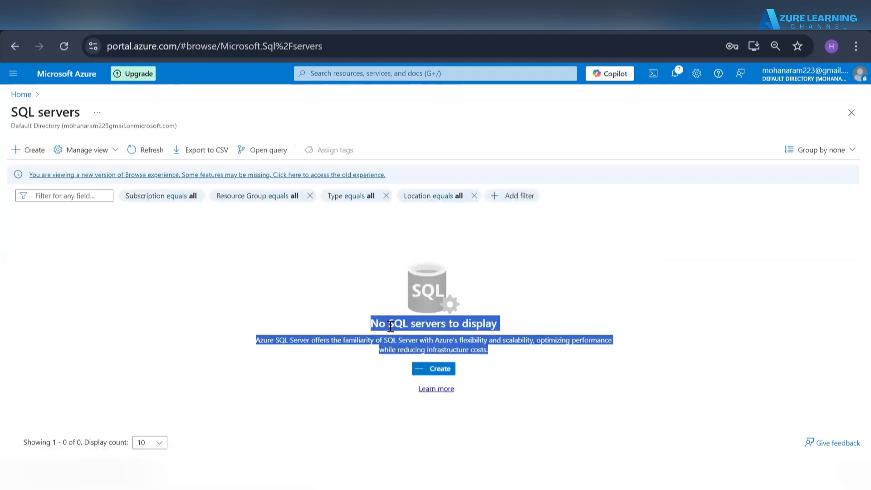
pyautogui.click(418, 371)
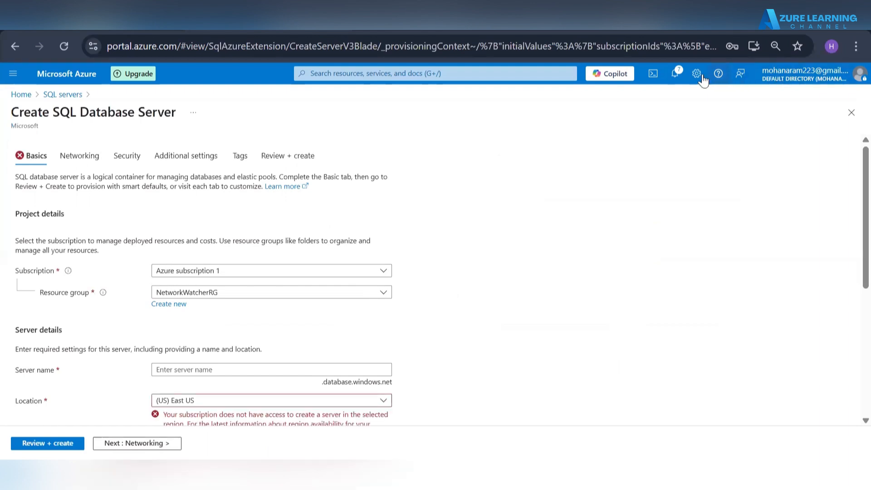
# Create a new resource group named Test-rg for the SQL server
pyautogui.click(168, 308)
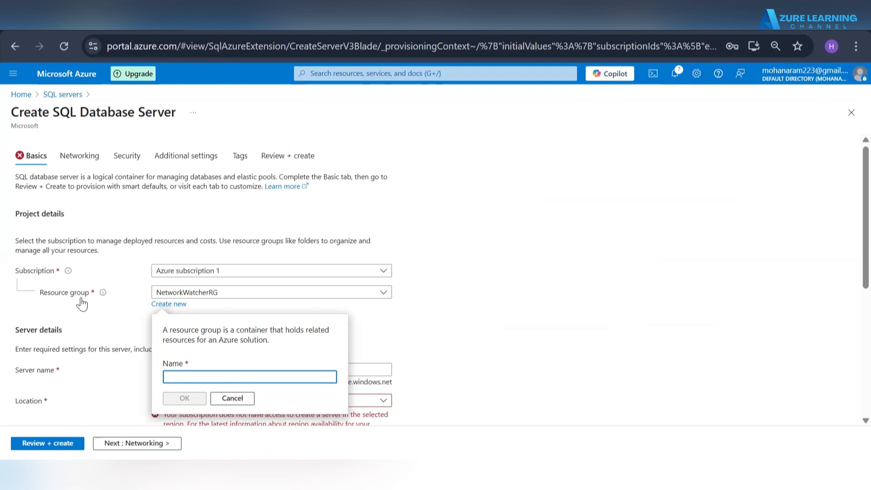
pyautogui.write('Test')
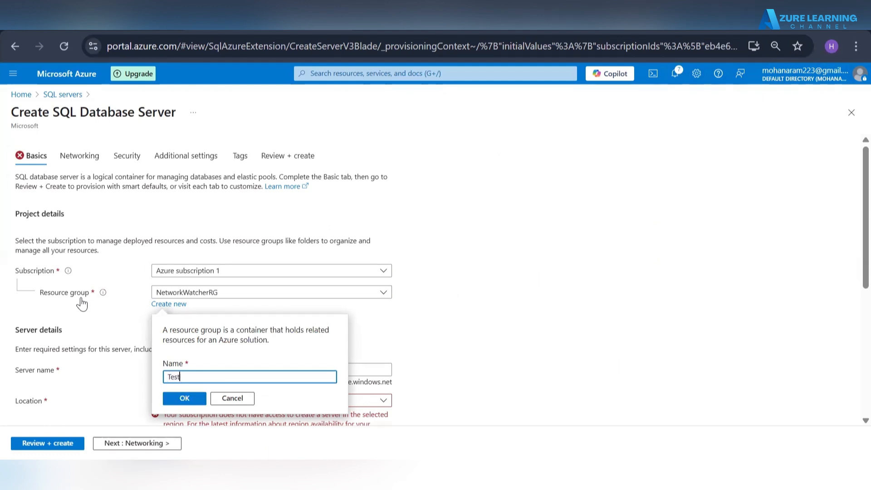
pyautogui.write('-rg')
pyautogui.click(183, 397)
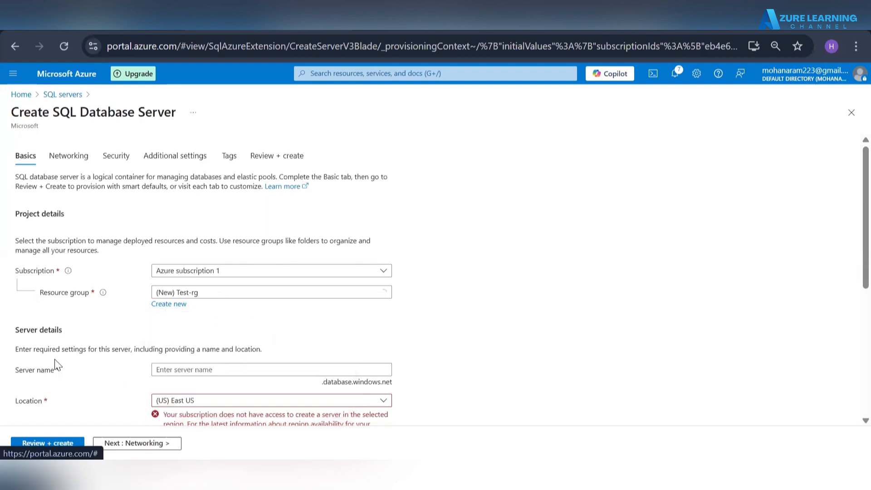
# Try ramsqlserver as the server name in the server details
pyautogui.click(206, 370)
pyautogui.write('r')
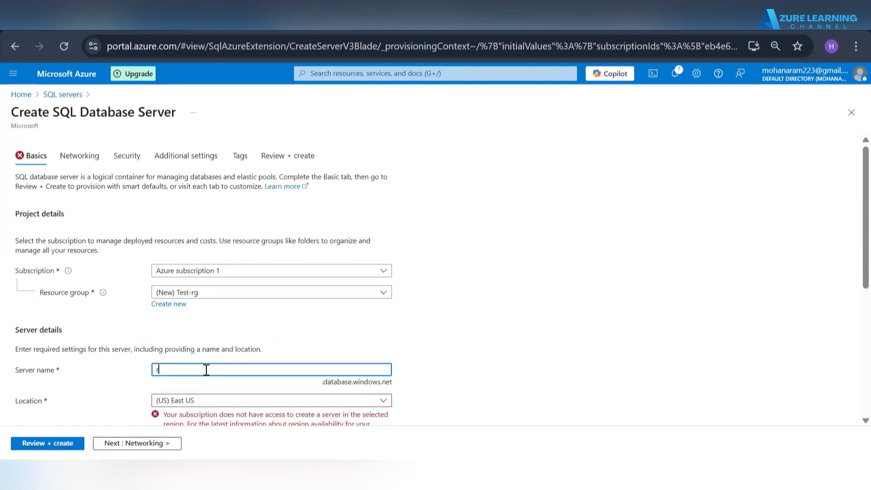
pyautogui.write('am')
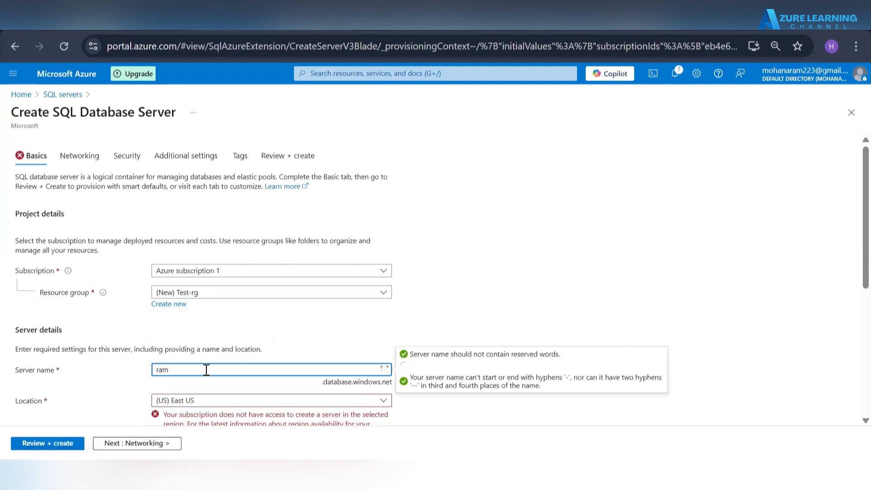
pyautogui.write('sqlone')
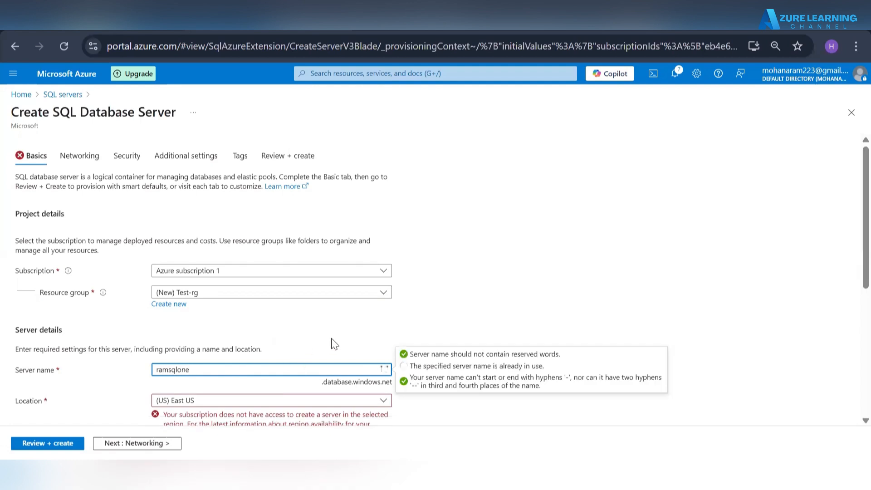
pyautogui.scroll(-2, 334, 344)
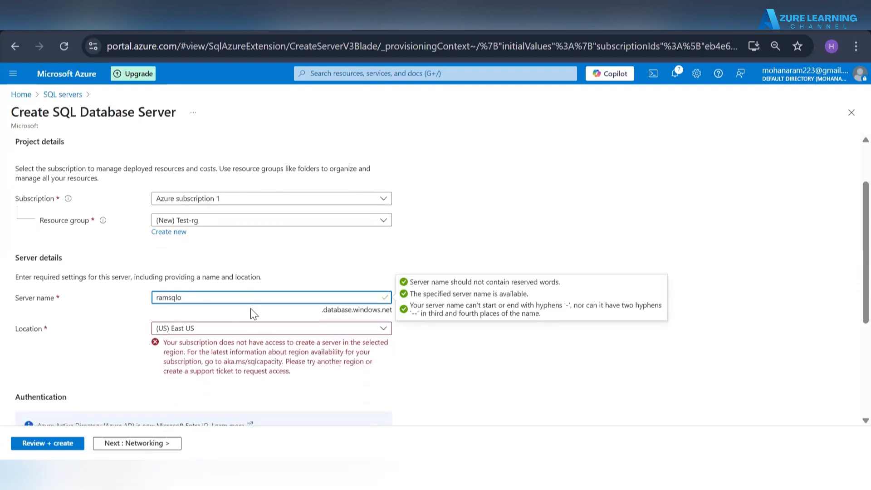
pyautogui.write('server')
# Set the server location to (Asia Pacific) Central India and change the server name to ramsqlone
pyautogui.click(237, 339)
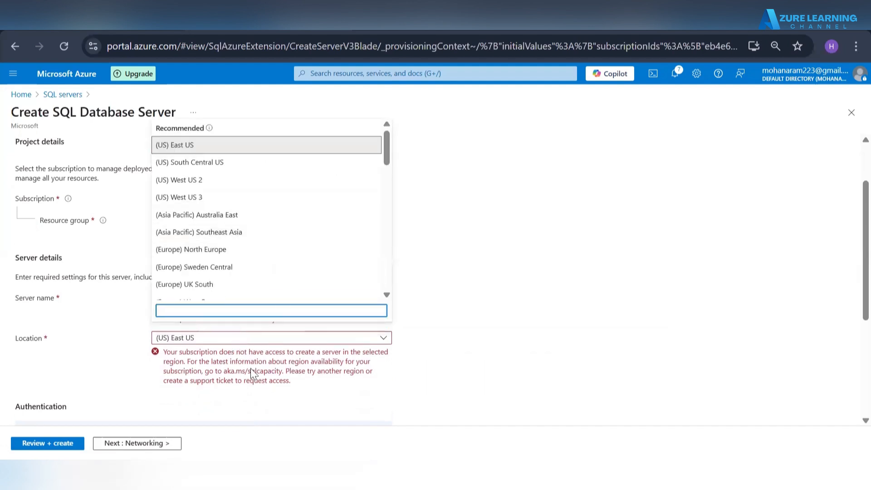
pyautogui.scroll(-2, 306, 249)
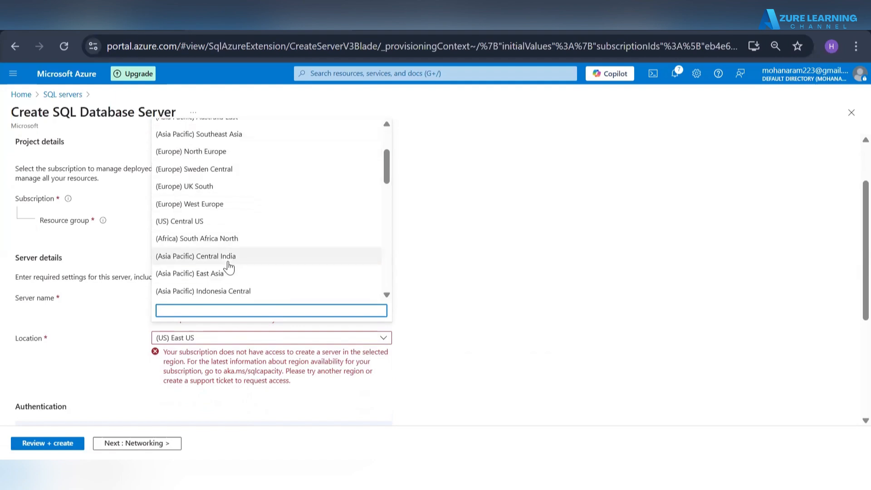
pyautogui.scroll(4, 276, 186)
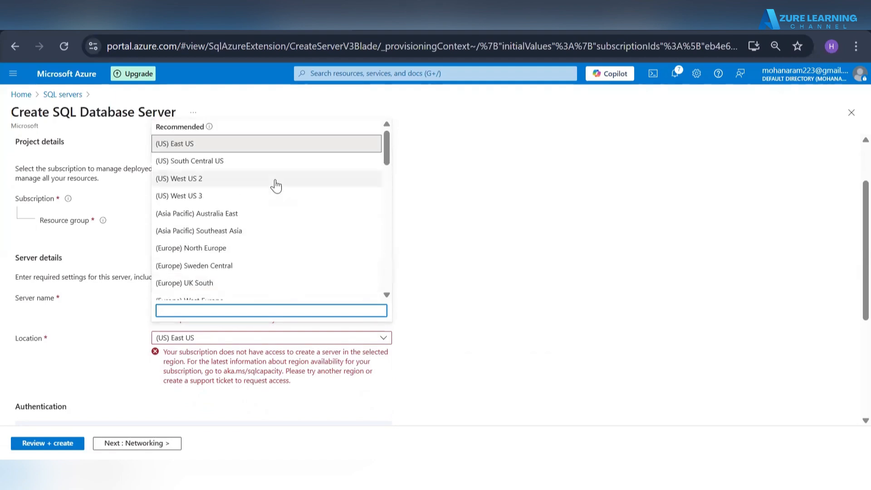
pyautogui.scroll(-2, 276, 186)
pyautogui.scroll(-2, 276, 186)
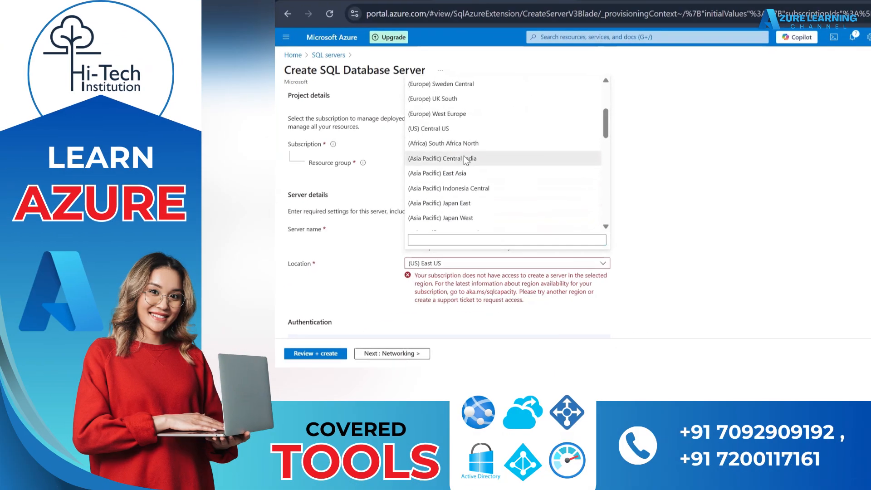
pyautogui.click(223, 214)
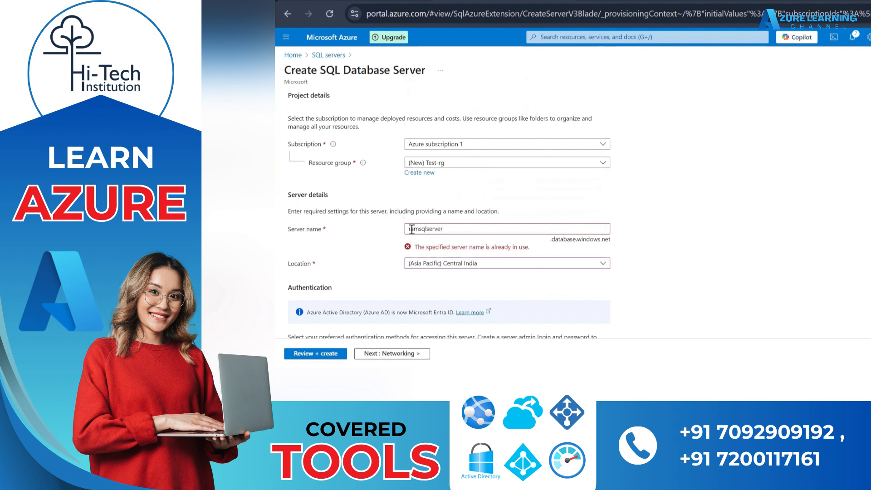
pyautogui.click(463, 228)
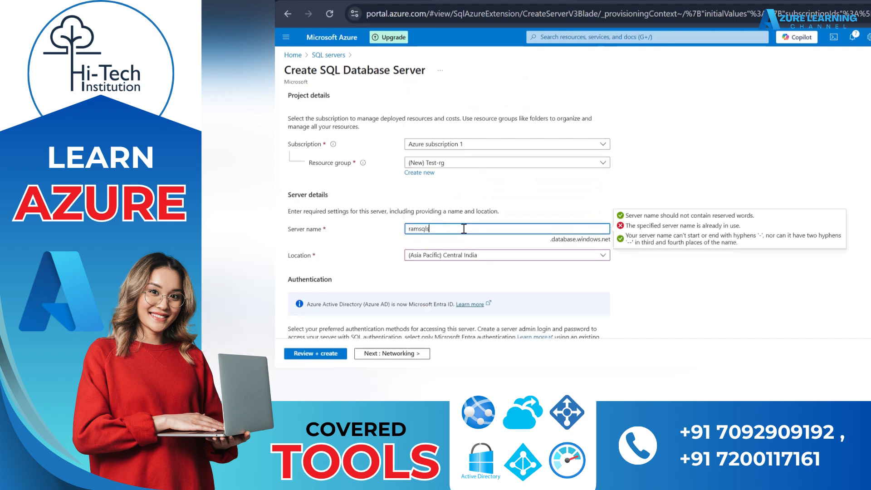
pyautogui.write('one')
# Select SQL authentication as the authentication method and set the server admin login to rootadmin
pyautogui.scroll(-2, 504, 303)
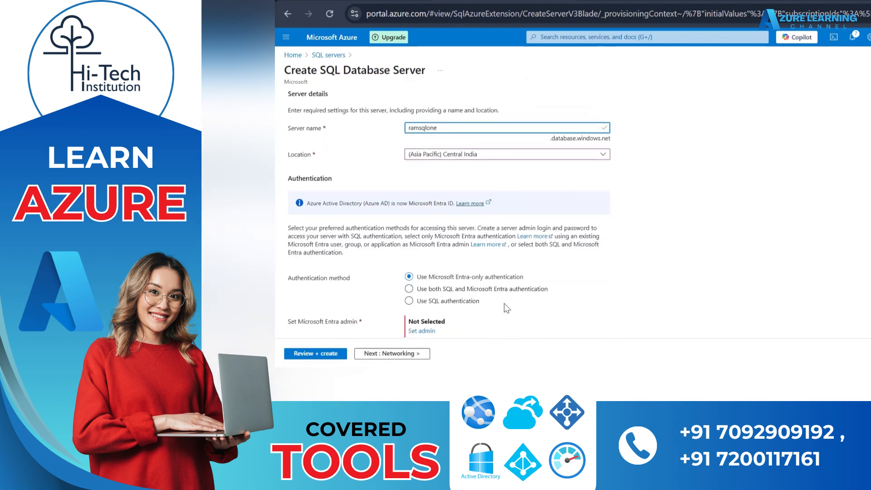
pyautogui.click(409, 301)
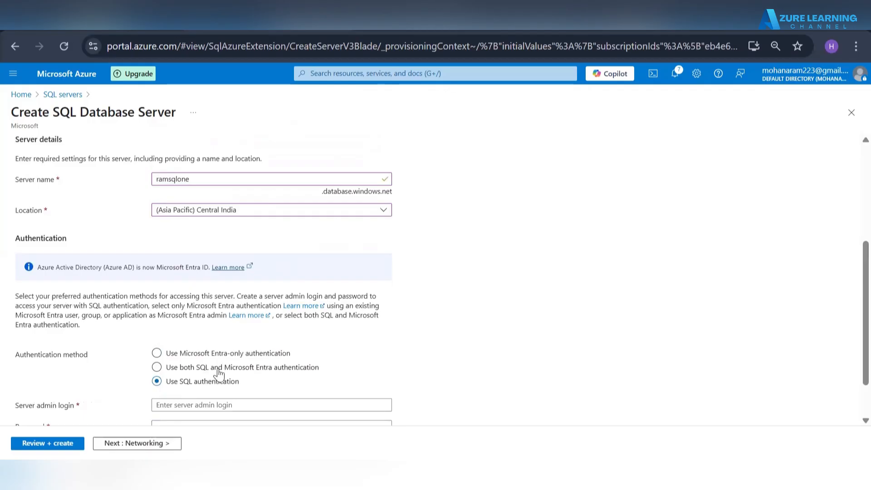
pyautogui.scroll(-1, 387, 375)
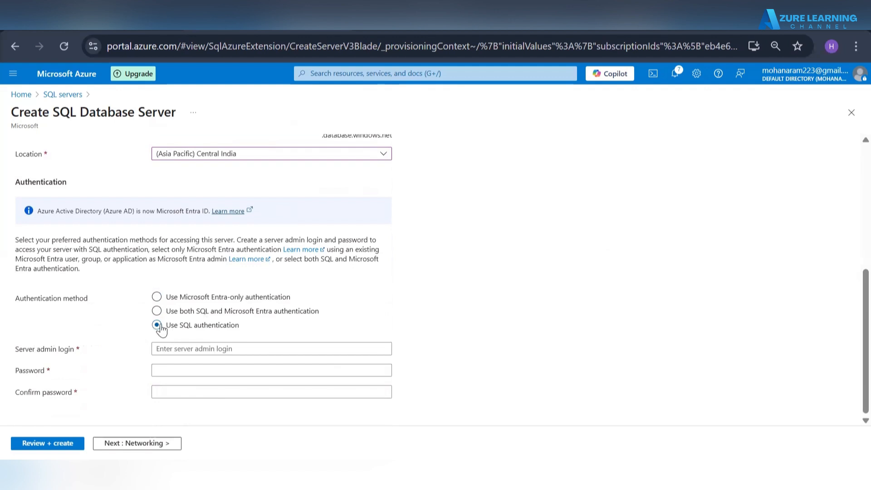
pyautogui.moveTo(165, 326); pyautogui.dragTo(251, 339)
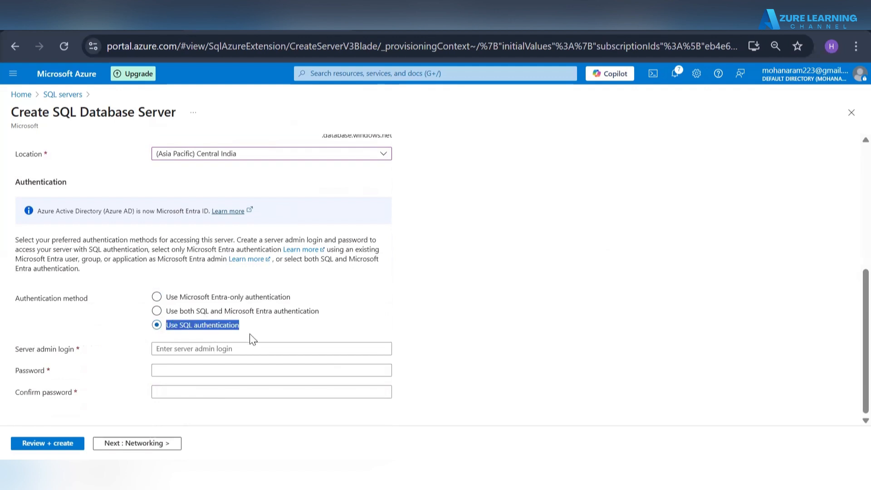
pyautogui.click(229, 353)
pyautogui.write('rootadmin')
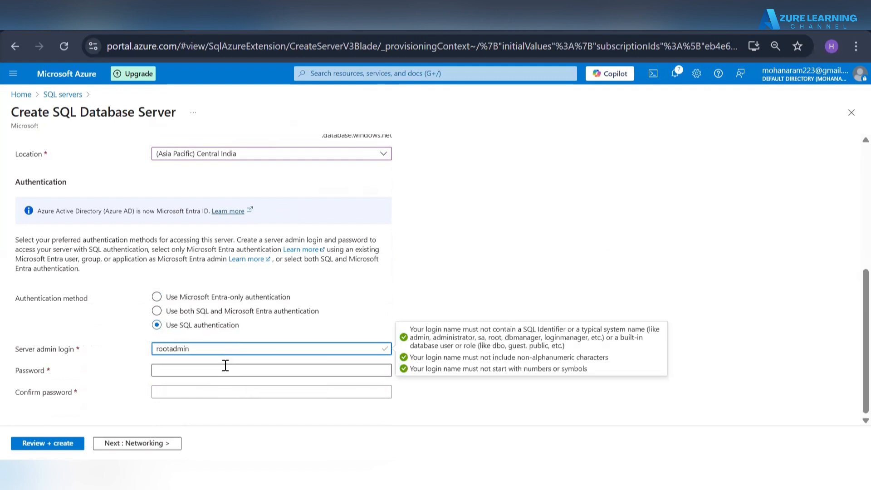
# Enter the server admin password and repeat it in the confirm password field
pyautogui.click(226, 365)
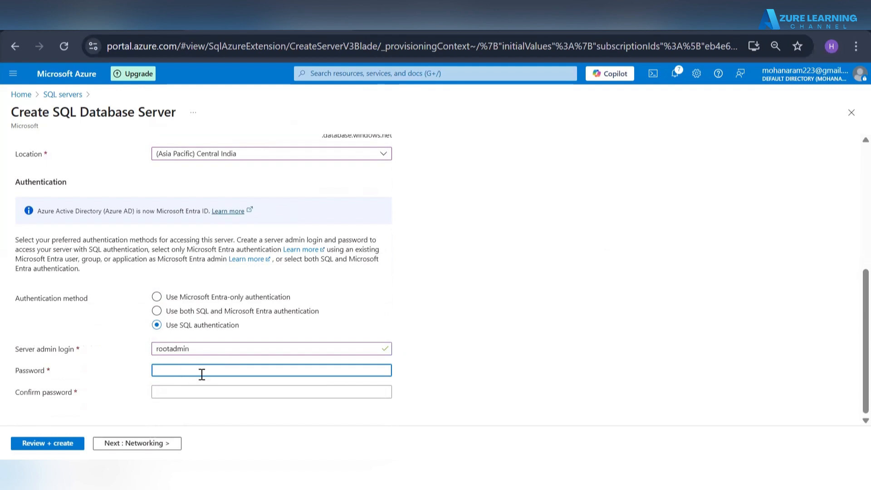
pyautogui.write('••••')
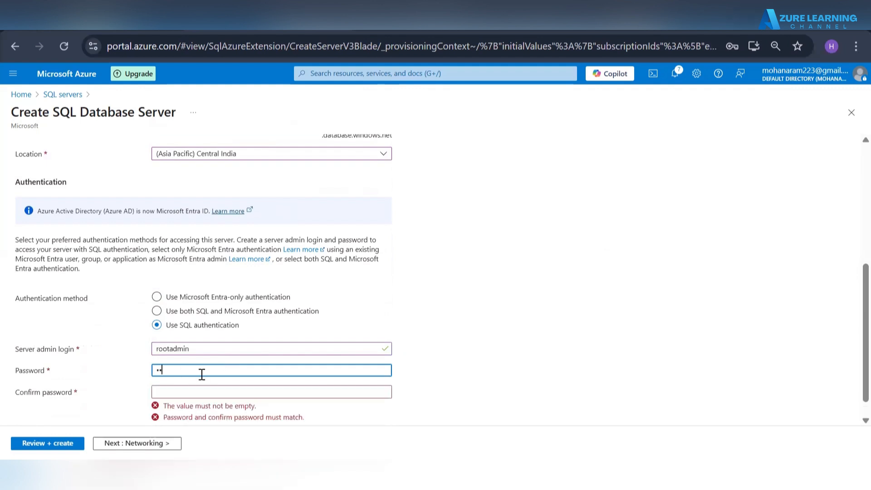
pyautogui.press('BackSpace')
pyautogui.press('BackSpace')
pyautogui.press('BackSpace')
pyautogui.press('BackSpace')
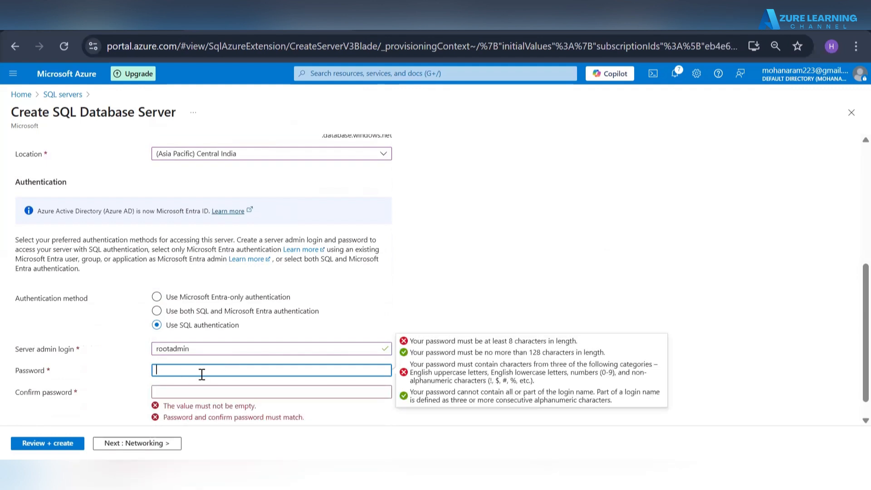
pyautogui.write('••••••••••')
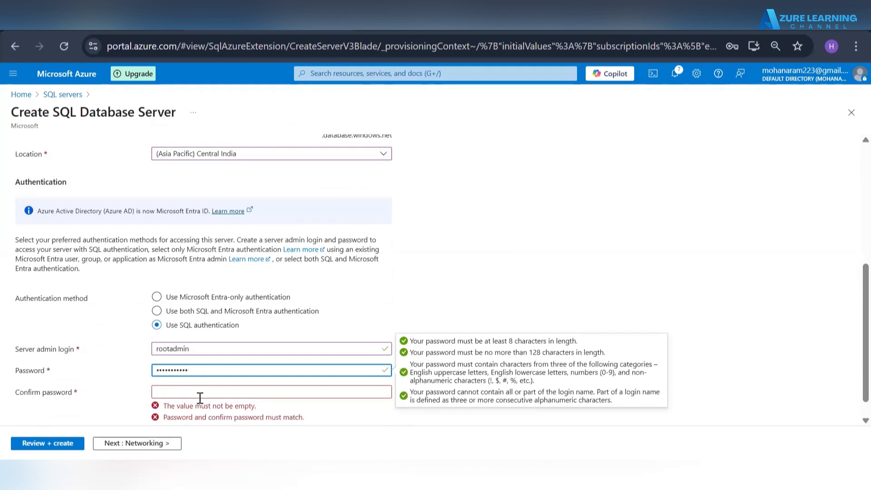
pyautogui.click(200, 393)
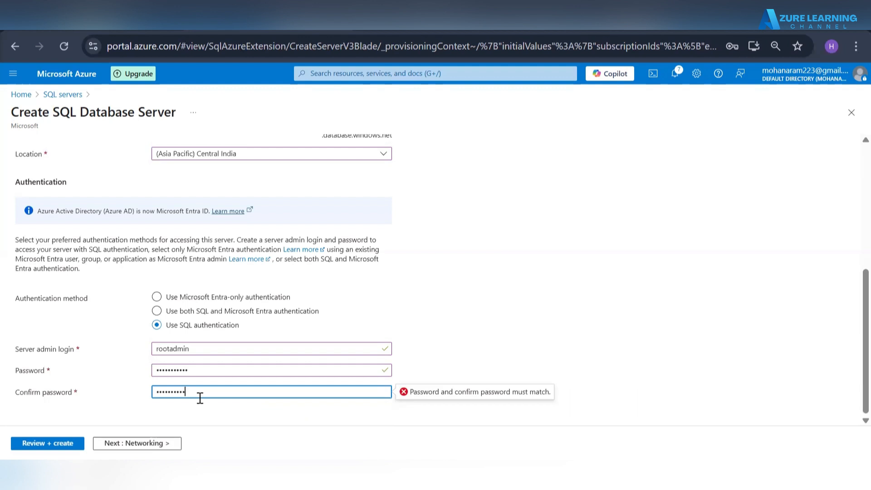
pyautogui.write('•')
pyautogui.click(306, 425)
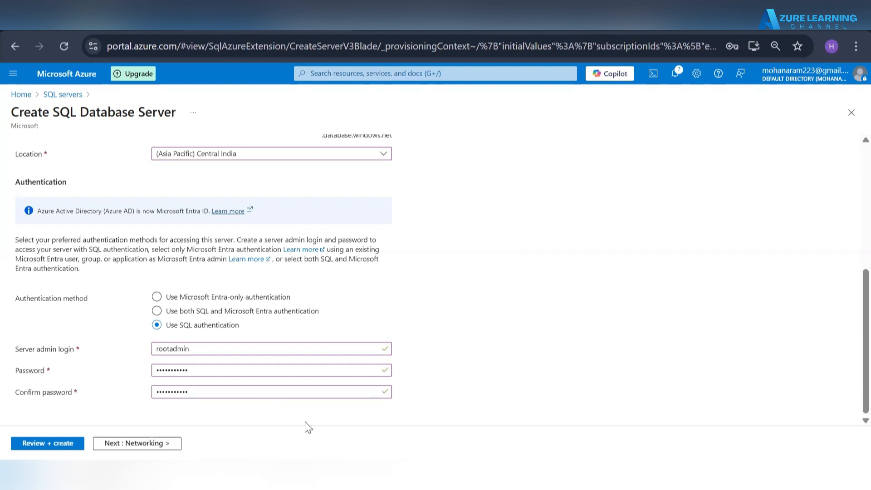
# Keep the default firewall, identity and data encryption settings while advancing through Networking and Security to Additional settings
pyautogui.click(141, 444)
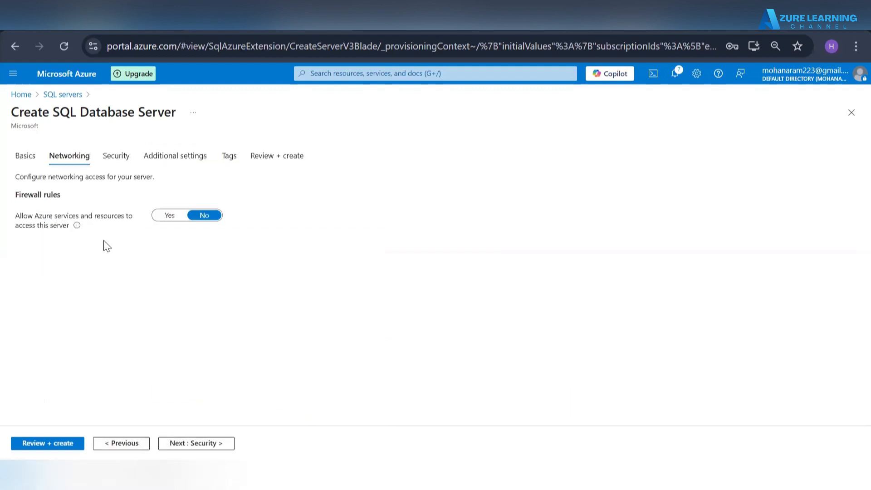
pyautogui.moveTo(7, 191); pyautogui.dragTo(97, 231)
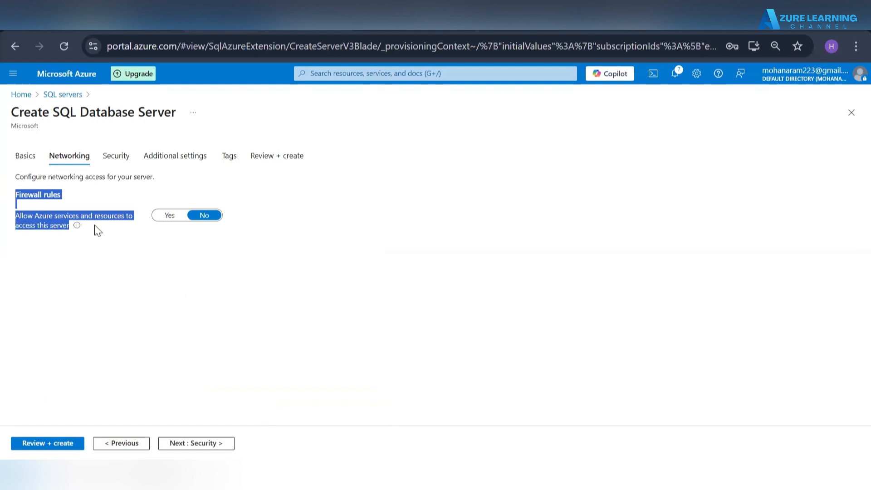
pyautogui.click(182, 444)
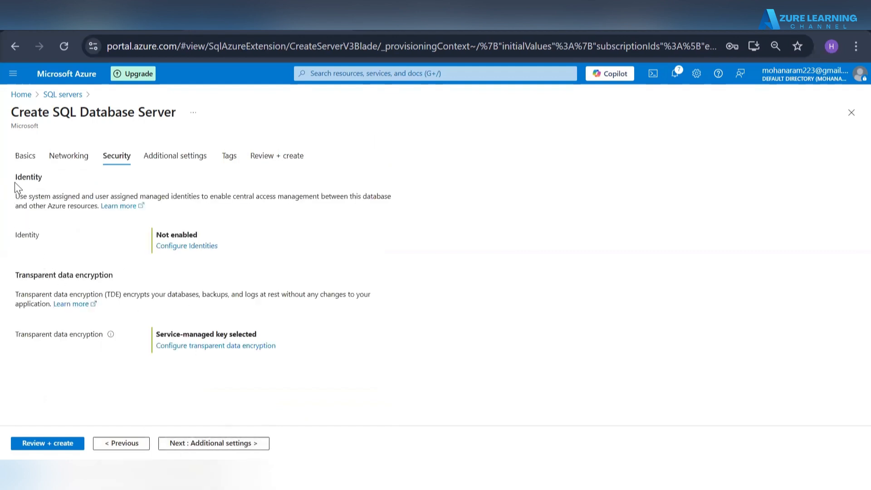
pyautogui.moveTo(15, 176); pyautogui.dragTo(278, 256)
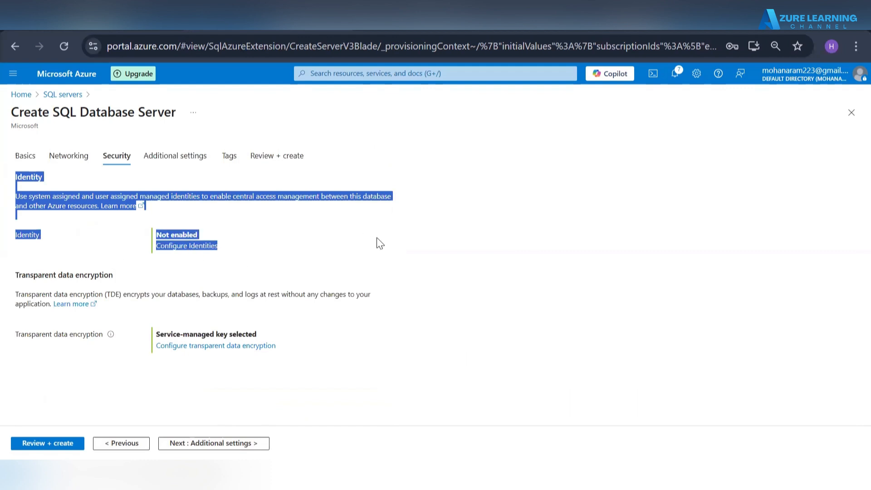
pyautogui.click(302, 240)
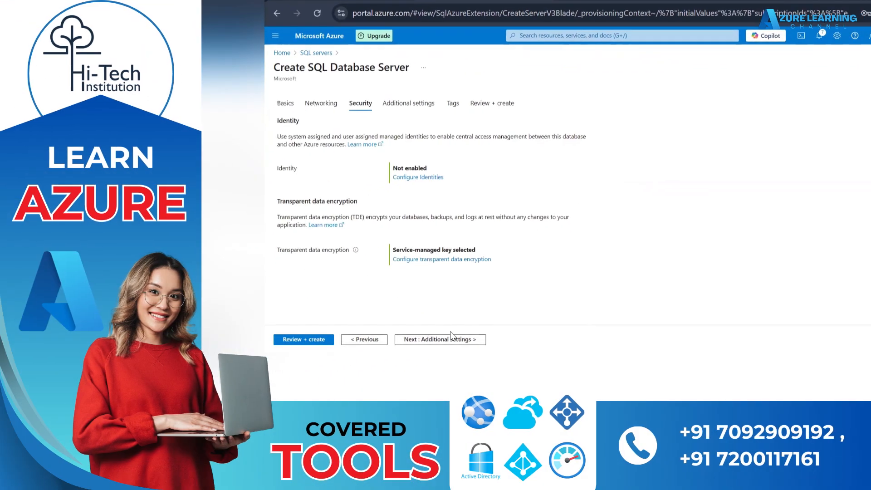
pyautogui.click(453, 344)
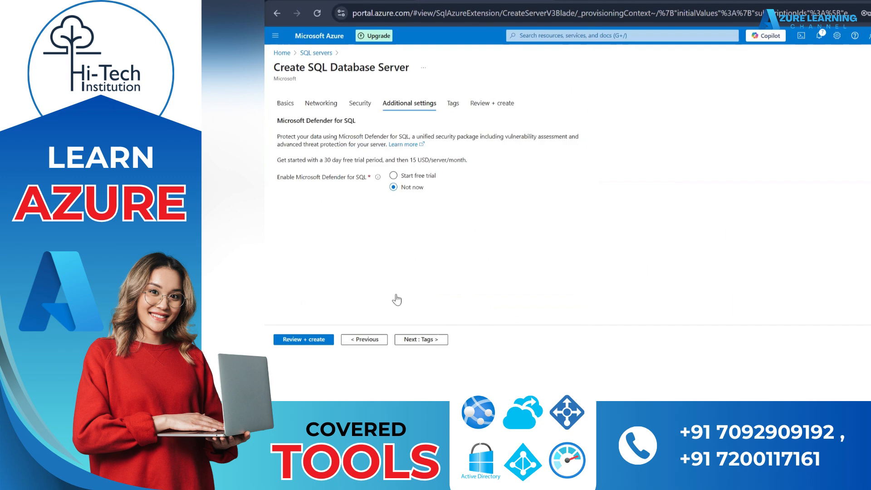
# Save the admin login in the browser's password manager and keep Microsoft Defender for SQL set to Not now
pyautogui.moveTo(275, 121); pyautogui.dragTo(390, 123)
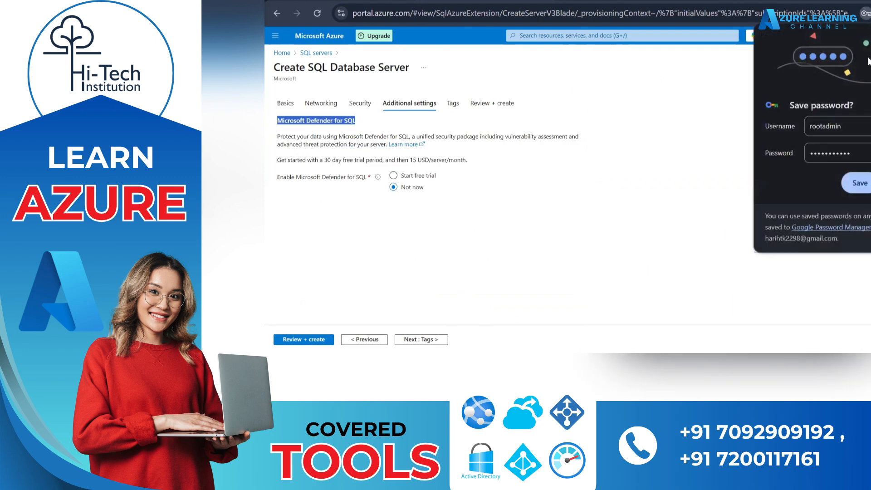
pyautogui.click(867, 183)
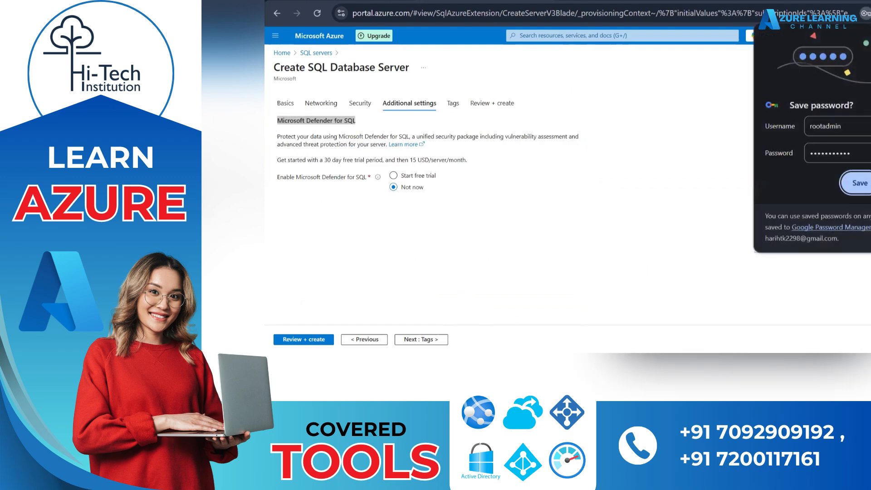
pyautogui.click(392, 186)
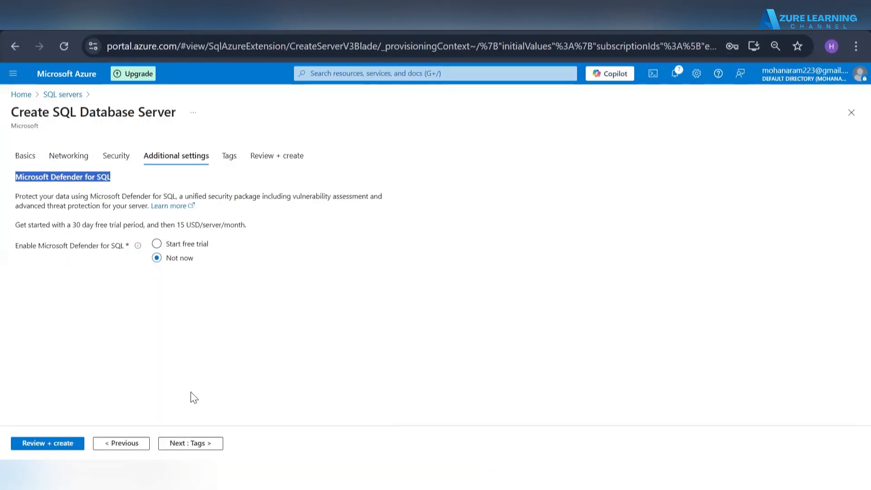
# Leave the tag name and value empty and proceed through Tags to the Review + create stage
pyautogui.click(201, 447)
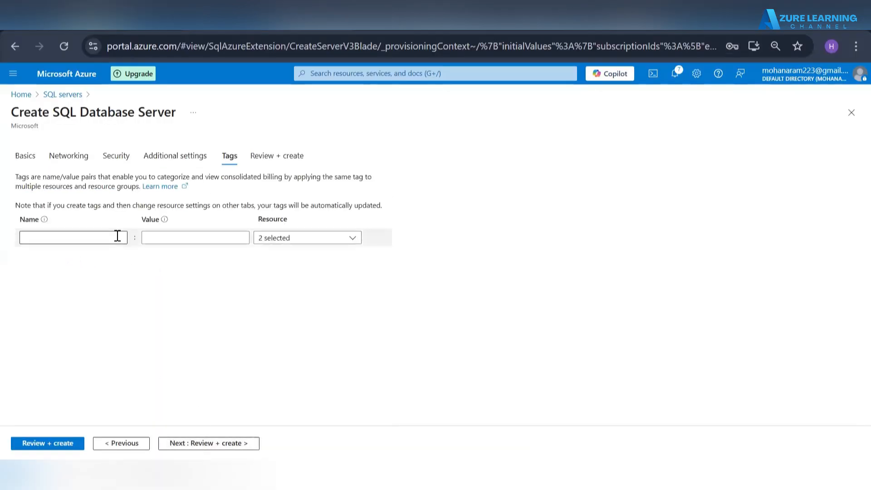
pyautogui.click(91, 237)
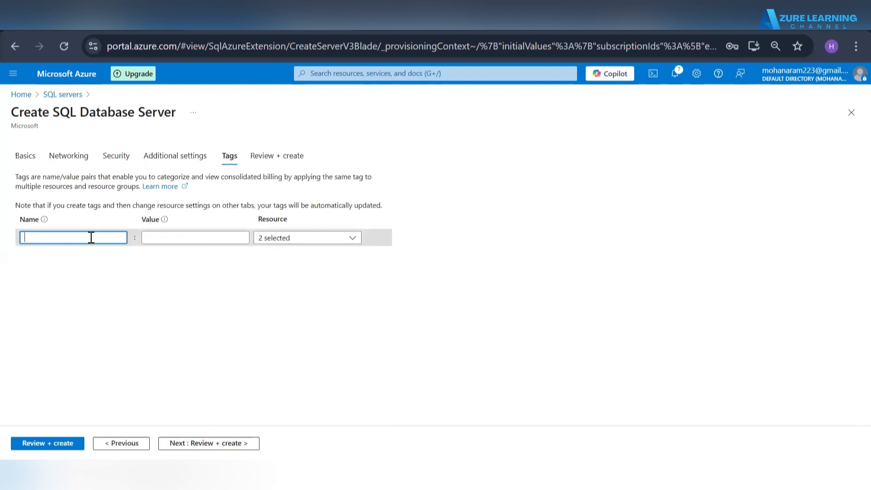
pyautogui.click(210, 444)
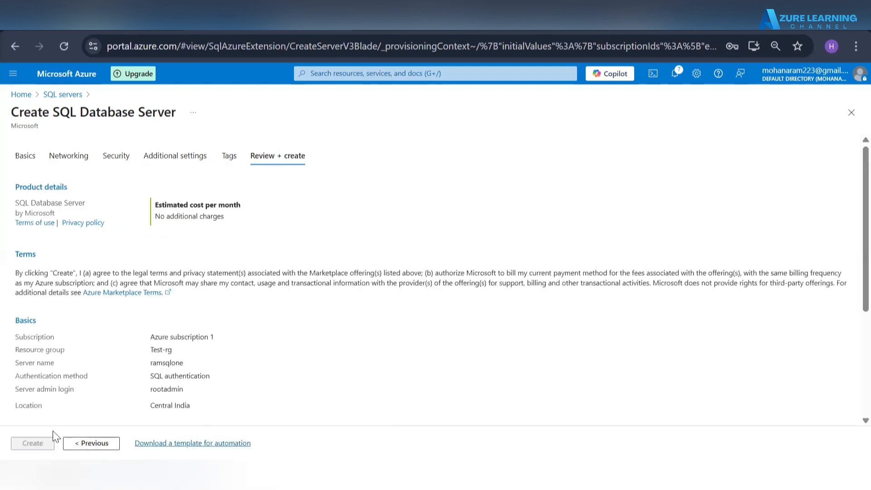
# Review the server configuration summary and create the SQL database server to start its deployment
pyautogui.scroll(-4, 244, 305)
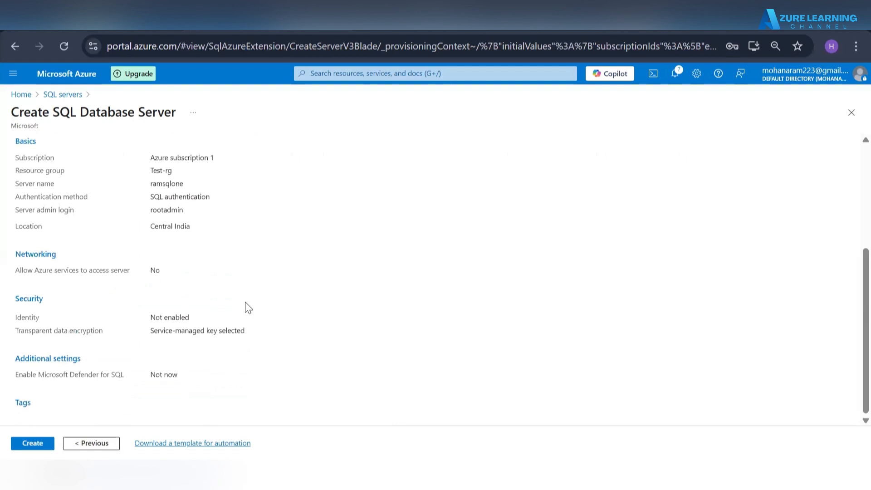
pyautogui.scroll(4, 247, 306)
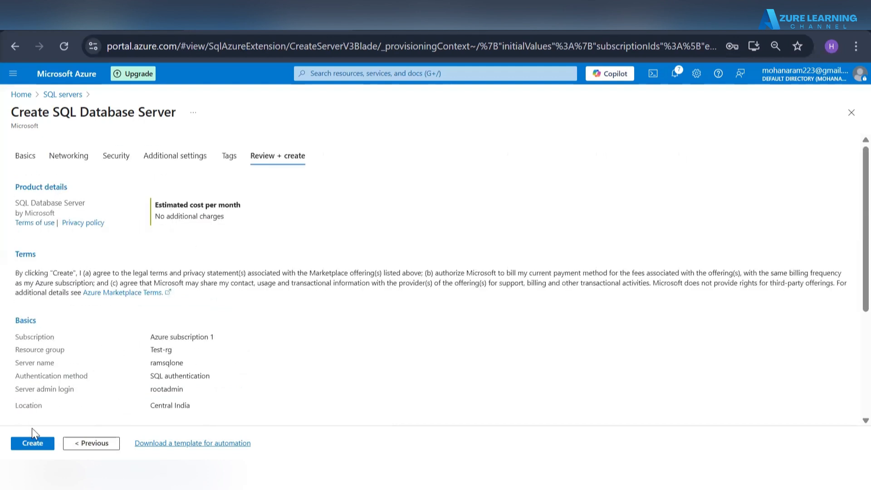
pyautogui.click(37, 449)
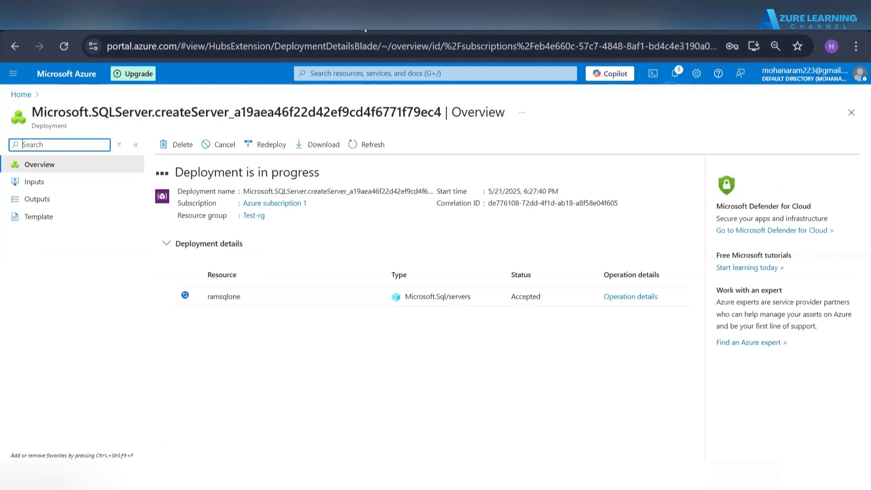
# Enter "azure data" as the search text in a new browser tab, without the suggested completion
pyautogui.hotkey('ctrl', 't')
pyautogui.write('azur')
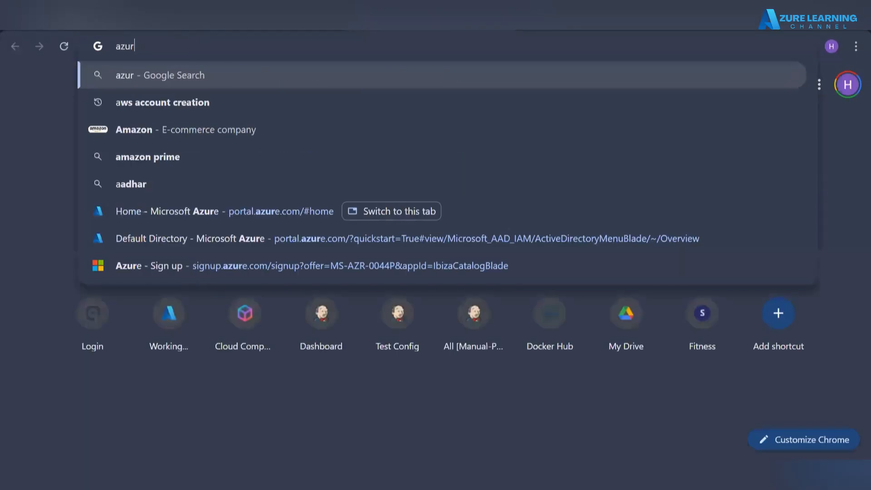
pyautogui.write('e do')
pyautogui.press('BackSpace')
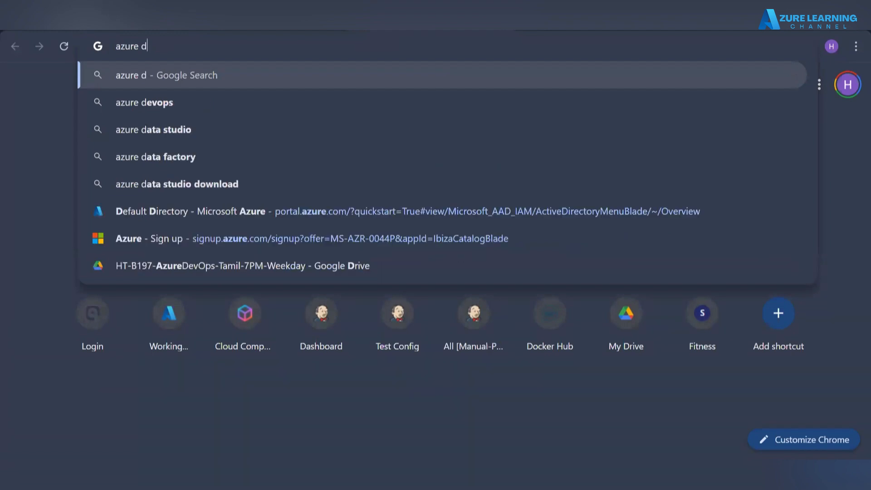
pyautogui.write('ata')
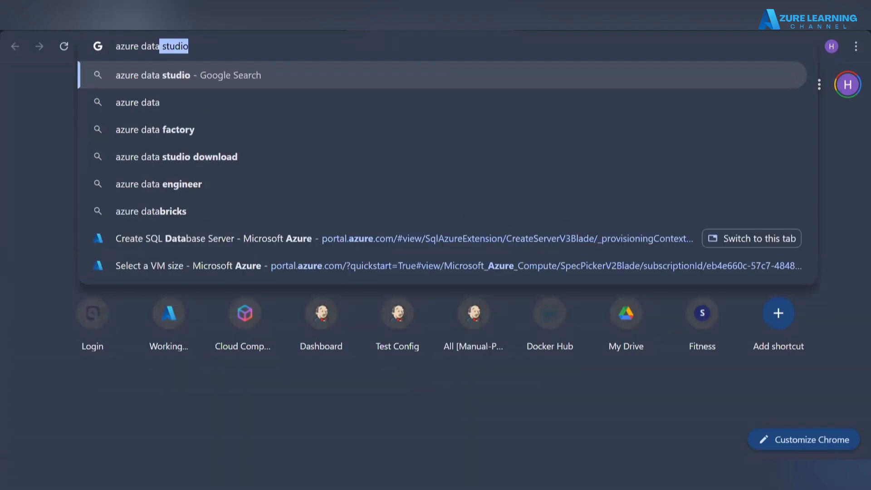
pyautogui.press('Right')
pyautogui.press('BackSpace')
pyautogui.press('BackSpace')
pyautogui.press('BackSpace')
pyautogui.press('BackSpace')
pyautogui.press('BackSpace')
pyautogui.press('BackSpace')
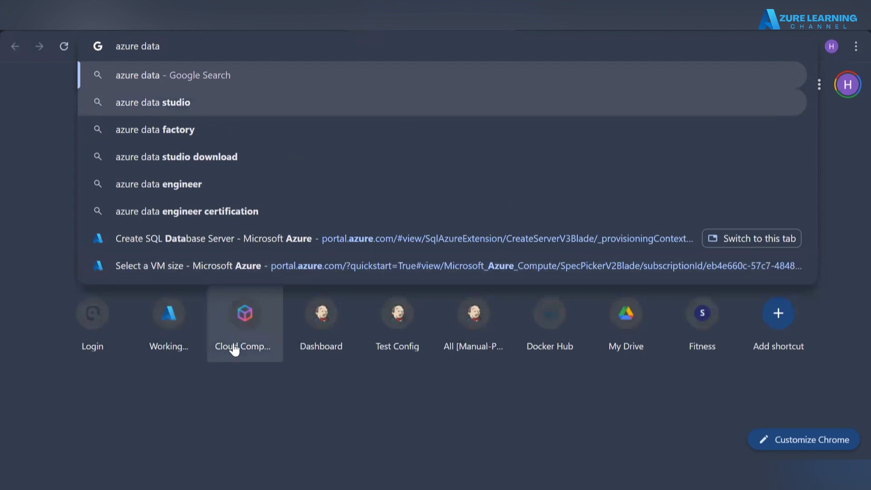
# Search Windows for "azure" to check for the Azure Data Studio app, then close the search
pyautogui.click(195, 476)
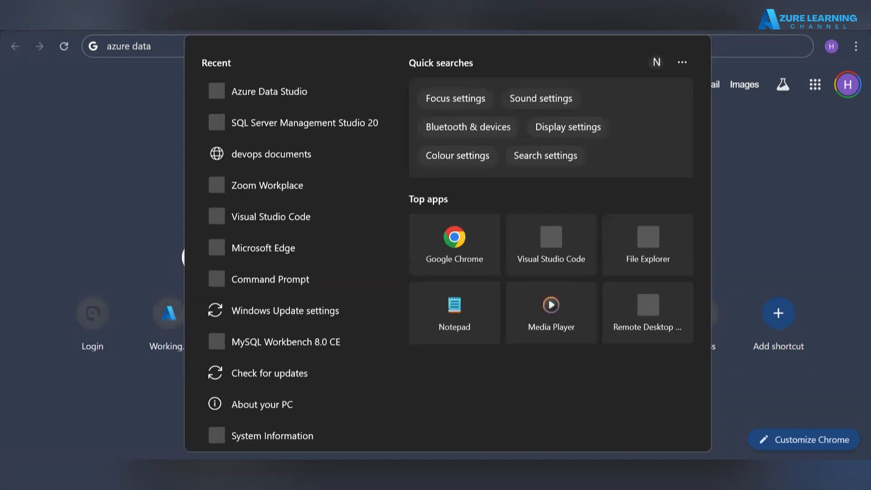
pyautogui.write('azure')
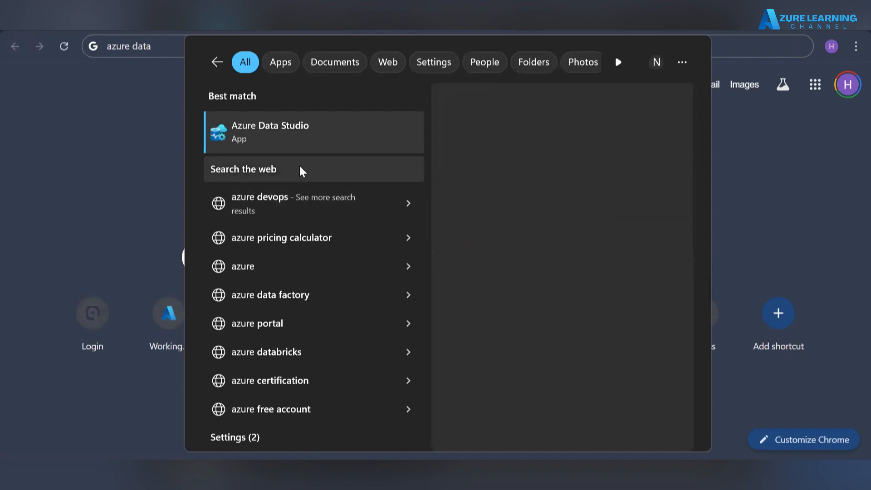
pyautogui.click(114, 157)
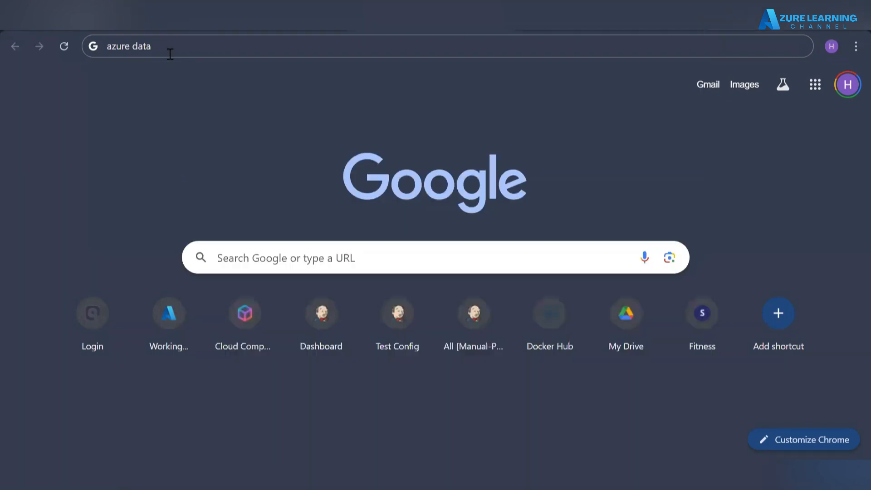
# Search Google for "azure data studio download" and open the Microsoft Learn result Download and Install Azure Data Studio
pyautogui.click(207, 42)
pyautogui.click(207, 42)
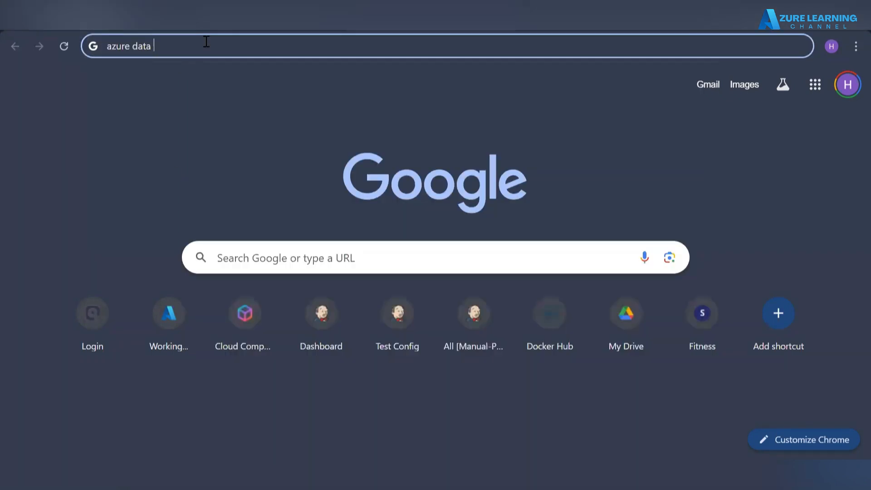
pyautogui.write('stu')
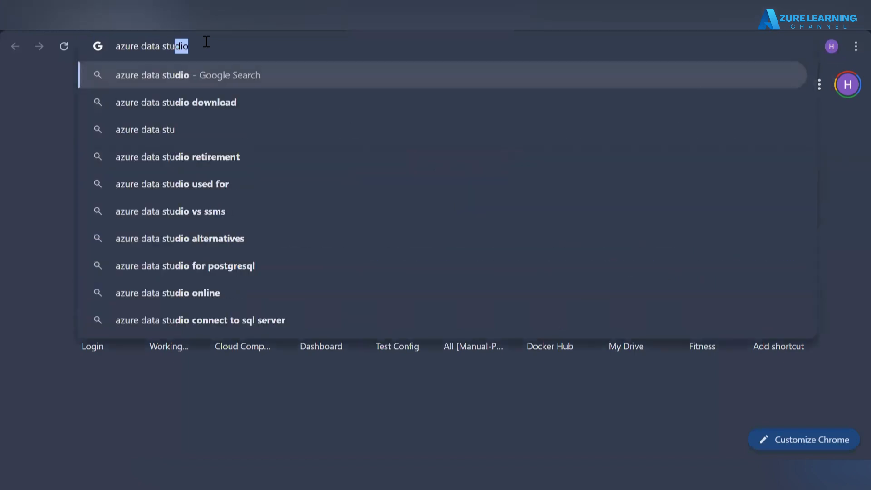
pyautogui.press('Down')
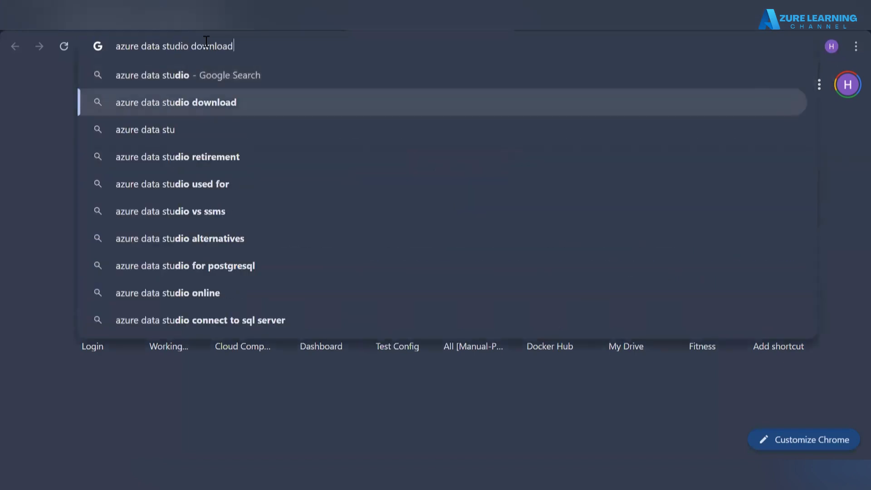
pyautogui.press('Return')
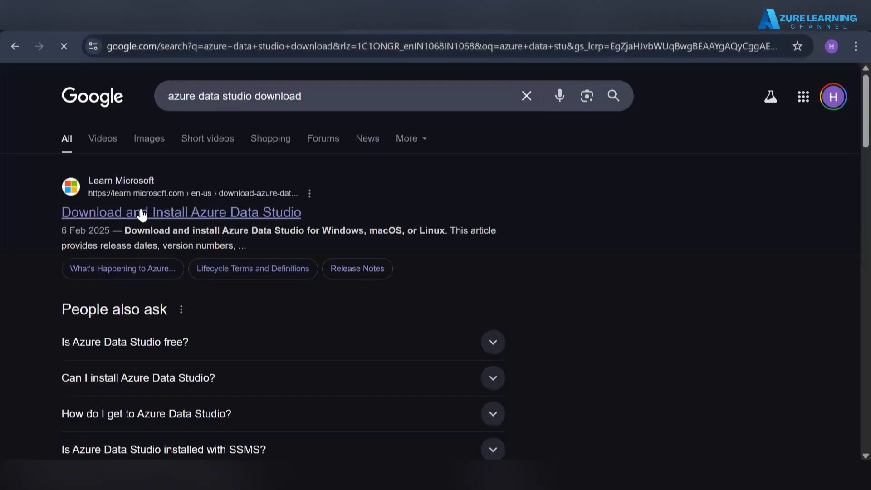
pyautogui.click(206, 217)
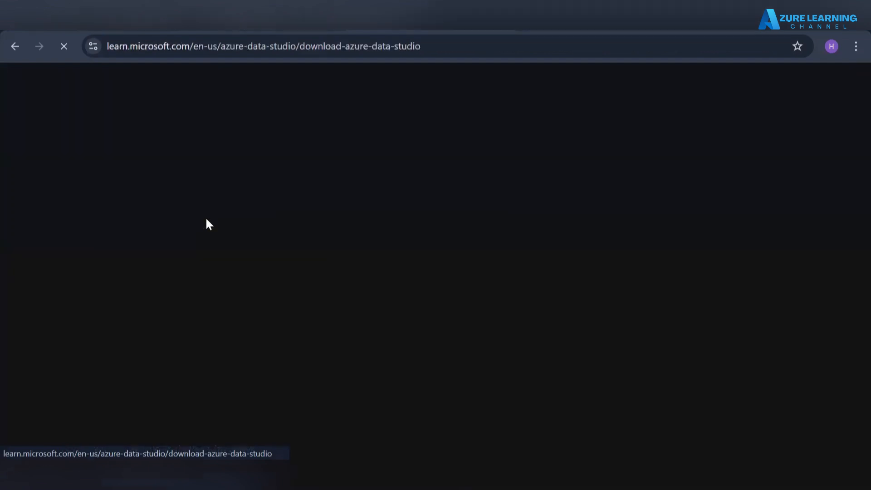
# Find the Windows installation section and start downloading the Azure Data Studio user installer for Windows
pyautogui.scroll(-8, 439, 288)
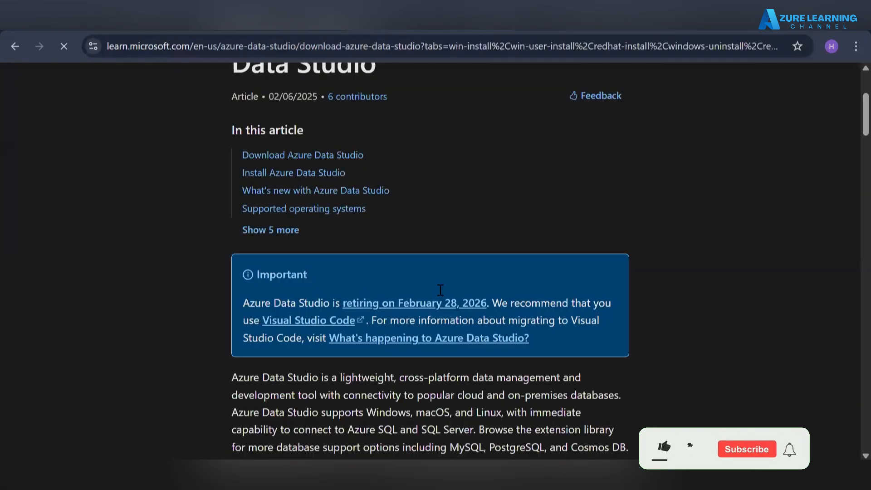
pyautogui.scroll(-8, 439, 289)
pyautogui.scroll(-3, 439, 289)
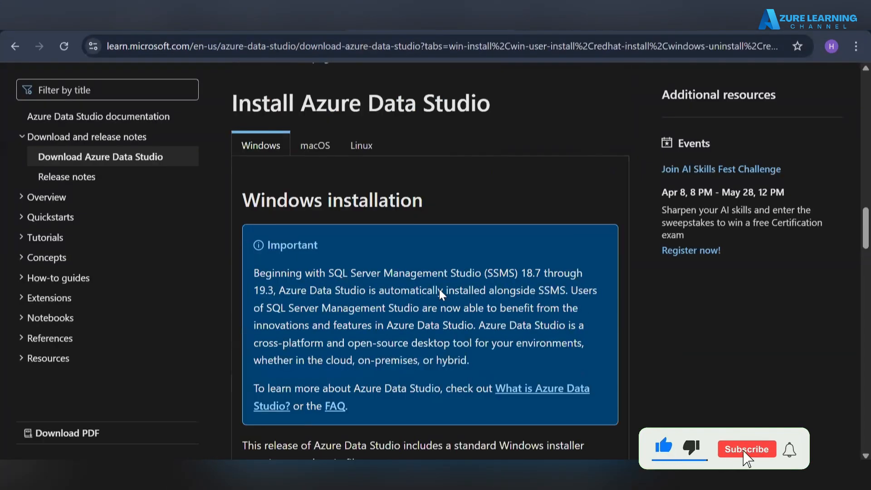
pyautogui.scroll(2, 302, 230)
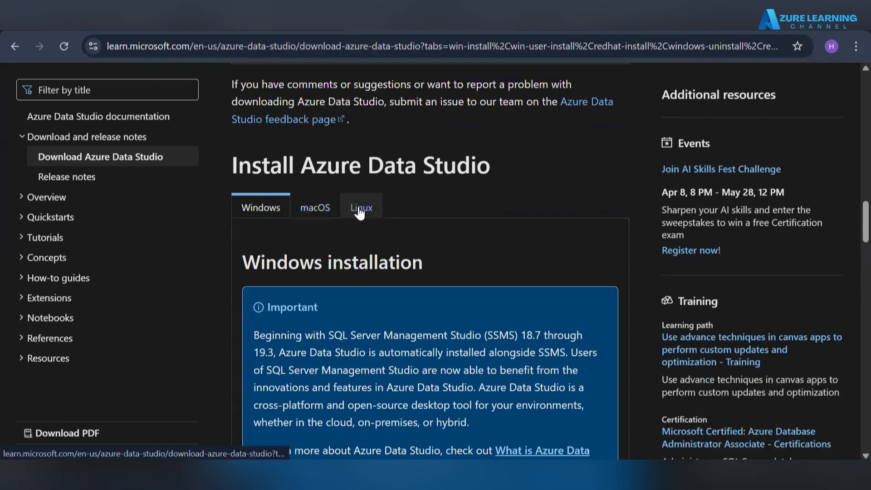
pyautogui.scroll(-7, 387, 376)
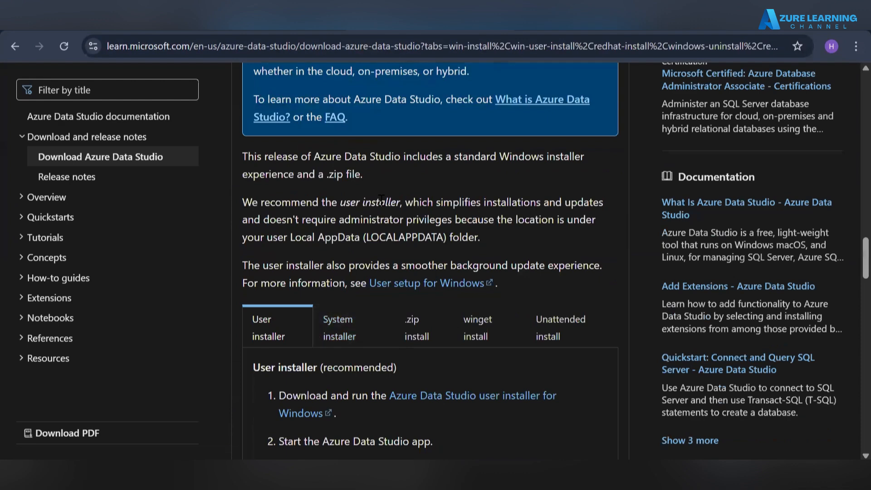
pyautogui.scroll(-3, 381, 199)
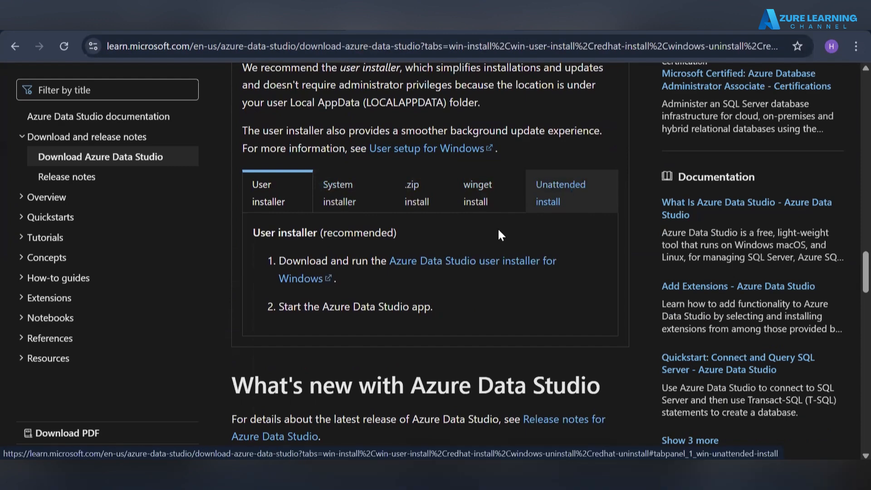
pyautogui.scroll(-3, 364, 312)
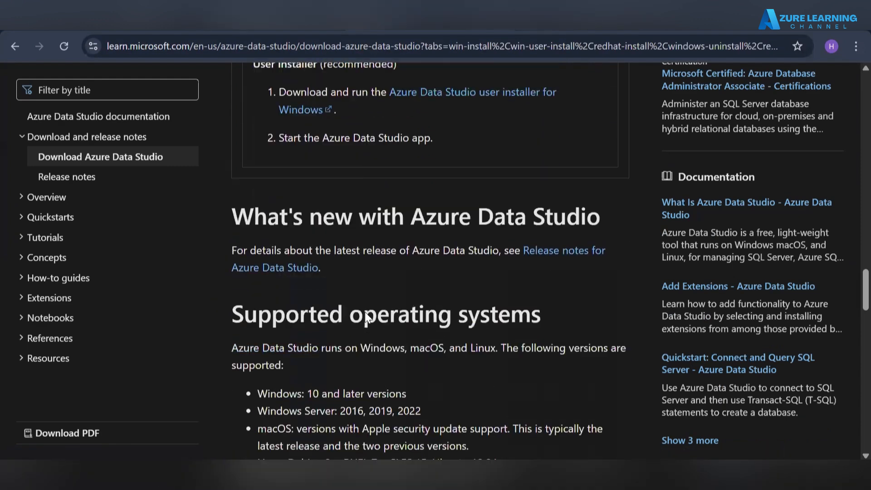
pyautogui.scroll(3, 364, 311)
pyautogui.click(472, 235)
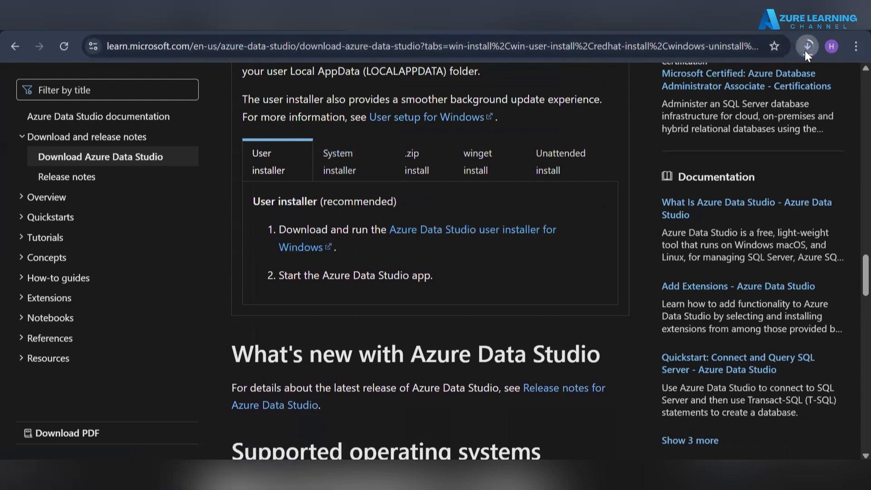
# Cancel the azuredatastudio-windows-user-setup-1.51.1.exe download and close the recent download history
pyautogui.click(804, 51)
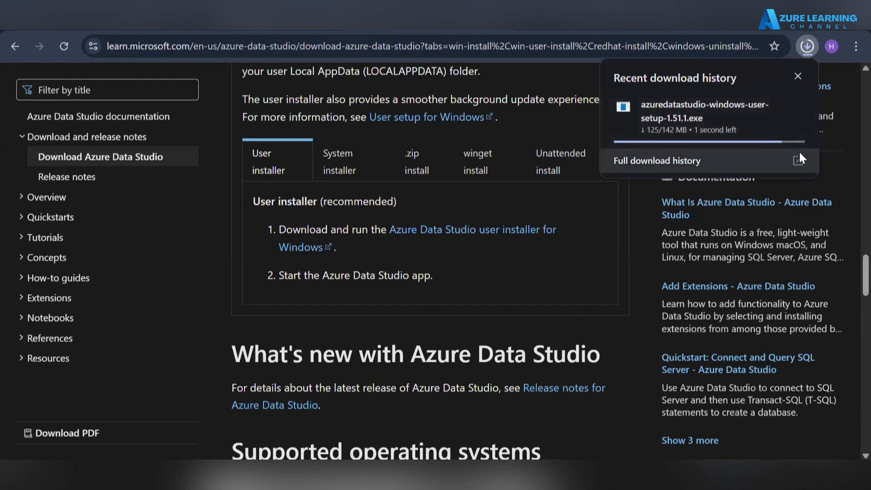
pyautogui.click(799, 101)
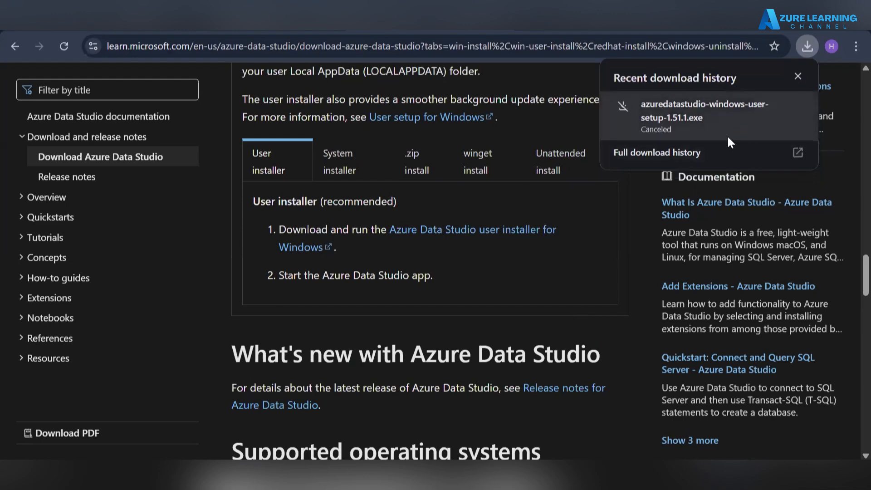
pyautogui.click(686, 28)
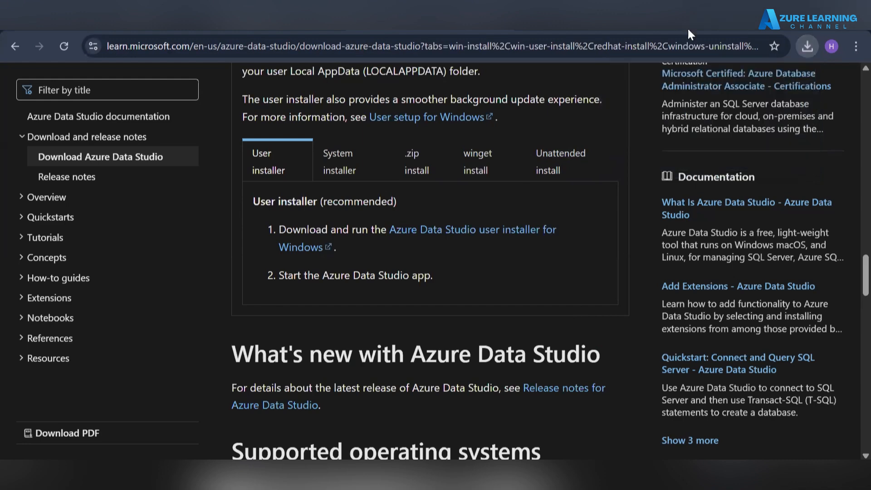
# Switch to the File Explorer window, close it, and return to the server deployment overview in the Azure portal
pyautogui.scroll(5, 605, 144)
pyautogui.scroll(8, 606, 147)
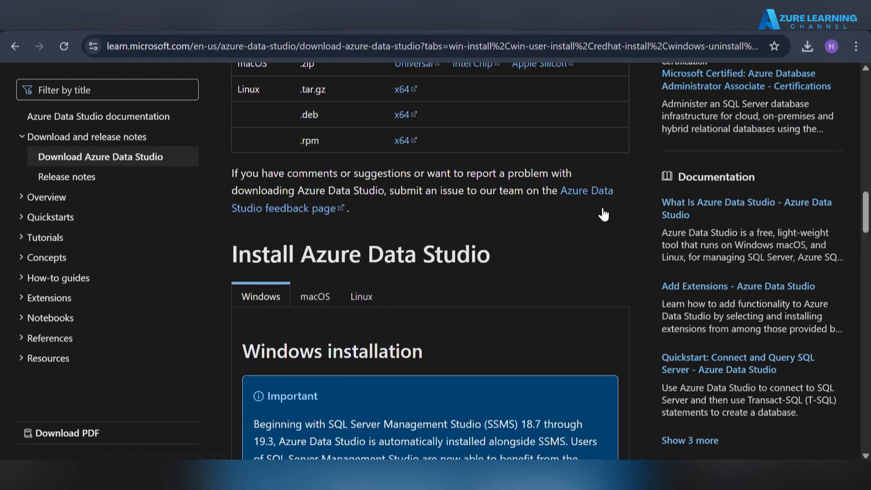
pyautogui.hotkey('alt', 'Tab')
pyautogui.click(747, 208)
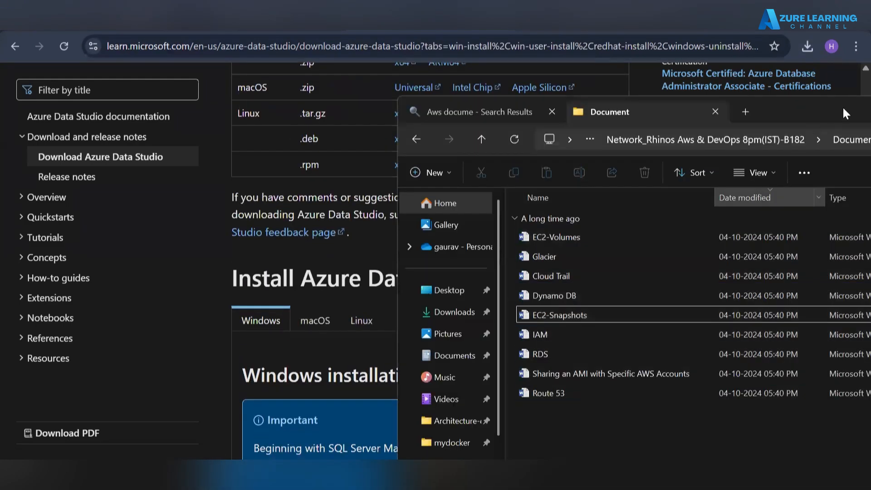
pyautogui.moveTo(447, 95); pyautogui.dragTo(49, 85)
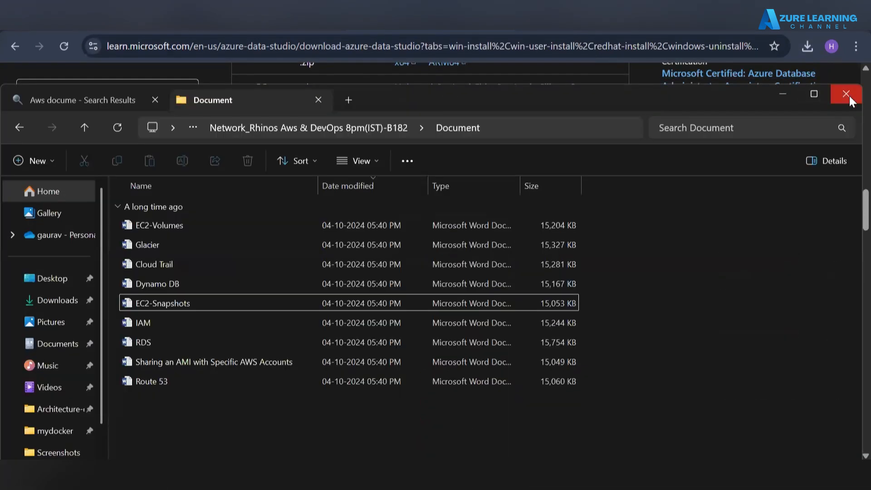
pyautogui.click(849, 96)
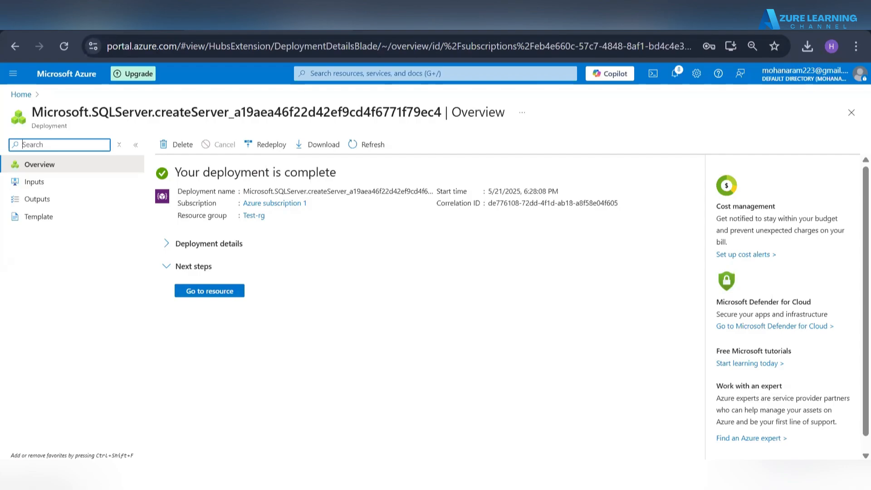
# Search Google in a new browser tab for "sample database kaggle" and open Kaggle's Datasets page
pyautogui.hotkey('ctrl', 't')
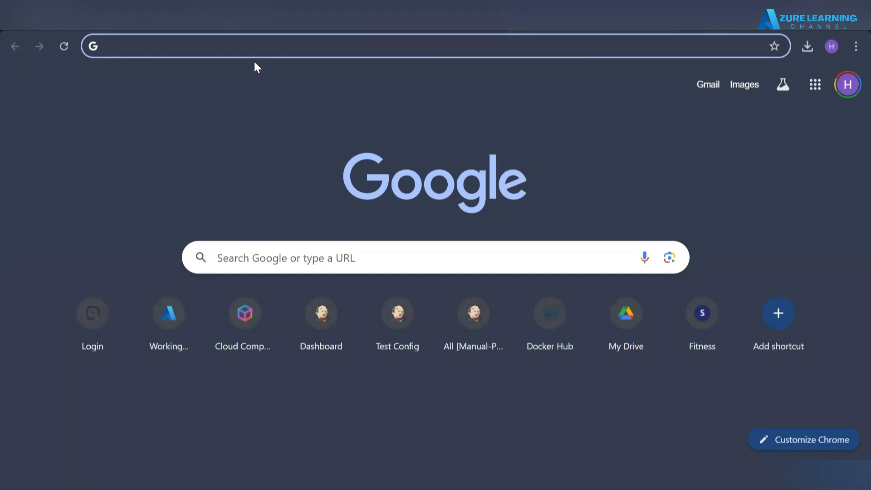
pyautogui.write('sample d')
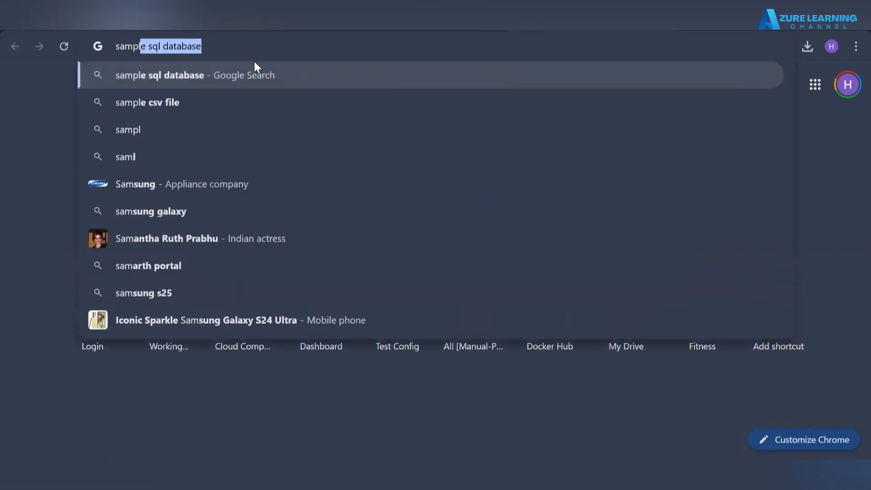
pyautogui.write('atabase')
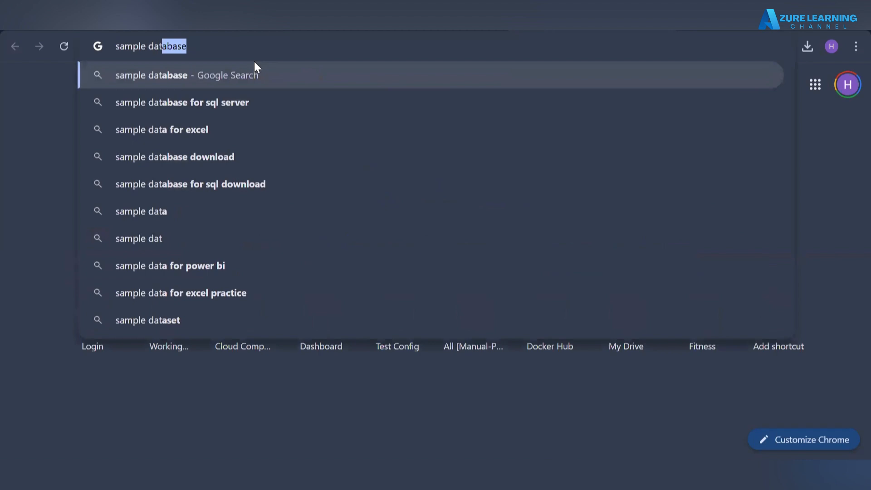
pyautogui.write(' kagg')
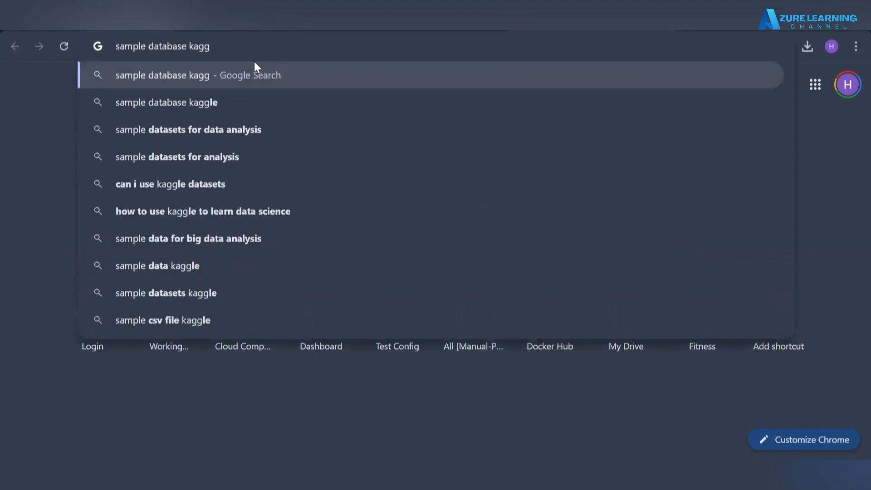
pyautogui.press('Down')
pyautogui.press('Return')
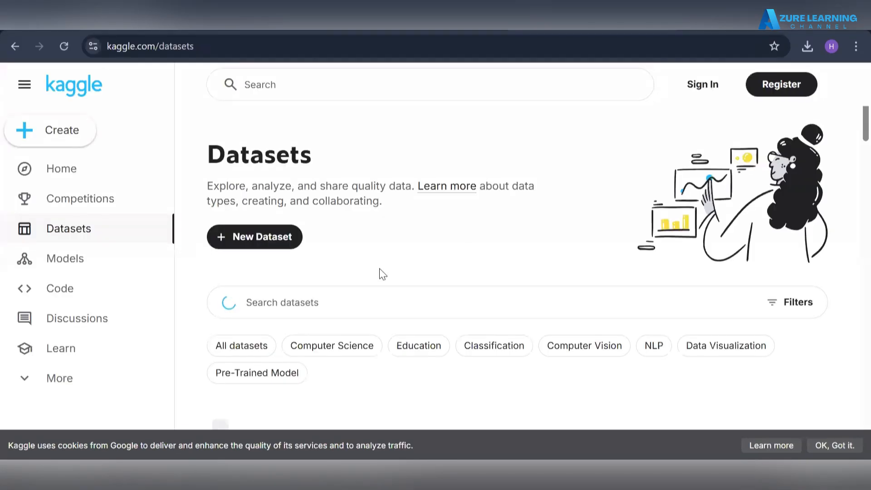
# Browse the Featured Datasets and Trending Datasets on the Kaggle Datasets page, checking their file formats and sizes
pyautogui.scroll(-5, 380, 269)
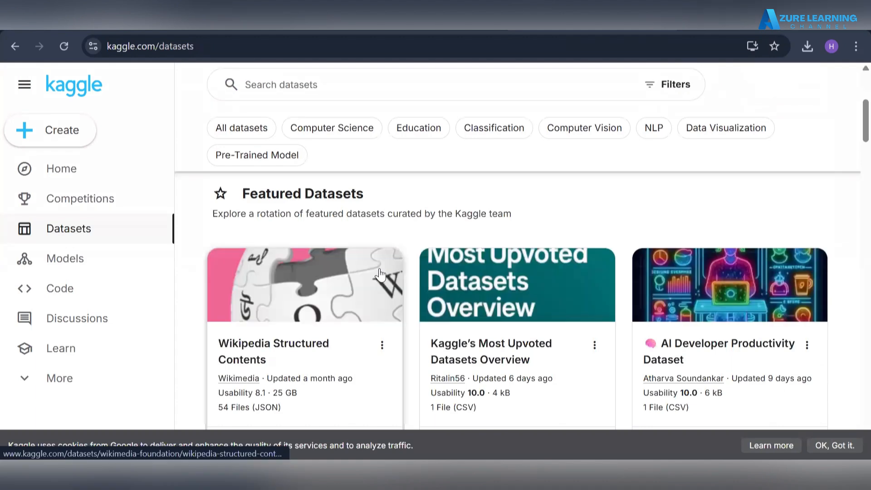
pyautogui.scroll(3, 420, 227)
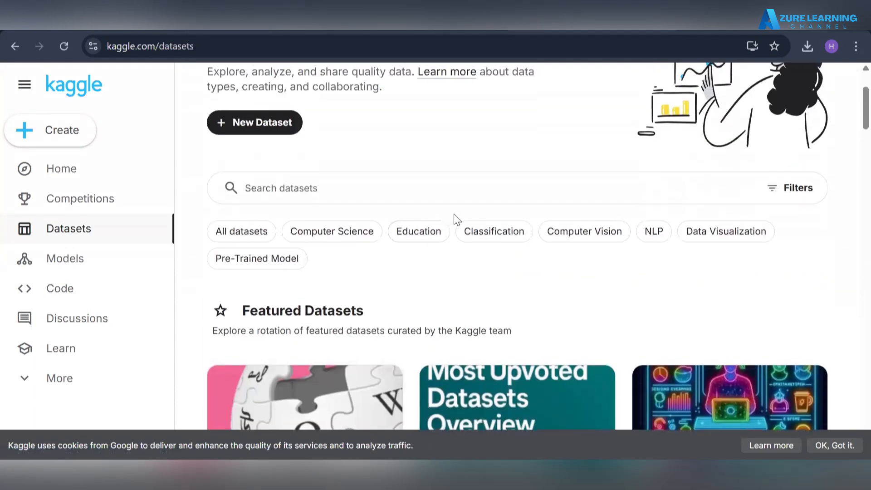
pyautogui.scroll(3, 456, 219)
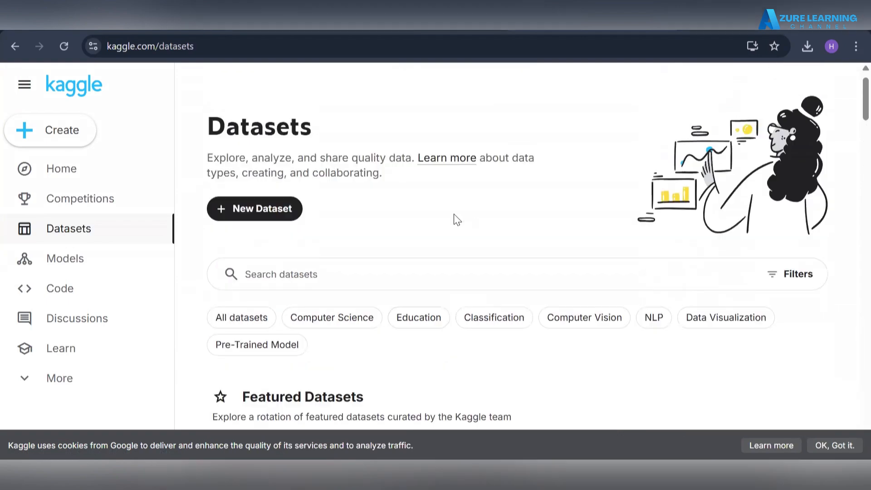
pyautogui.scroll(-5, 465, 251)
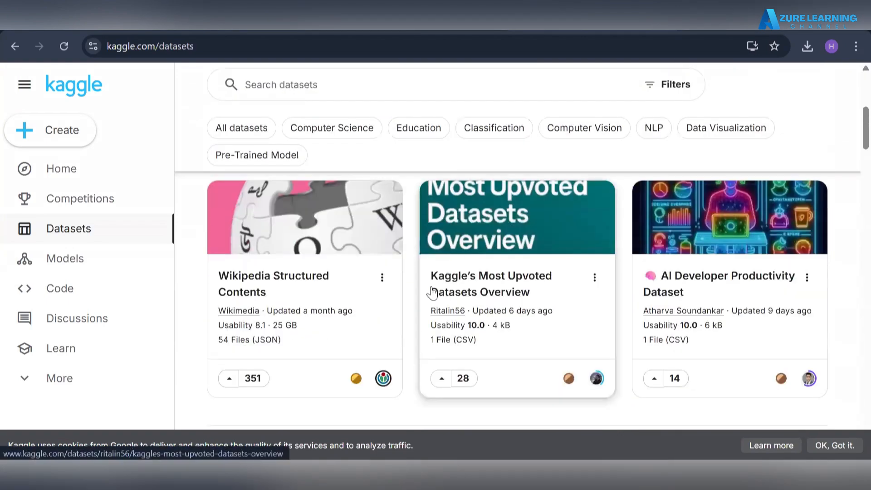
pyautogui.scroll(-5, 414, 289)
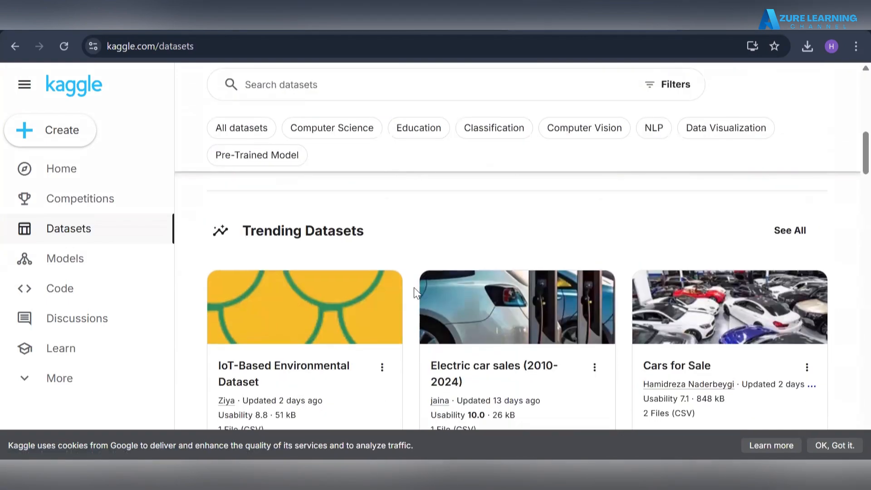
pyautogui.scroll(3, 414, 289)
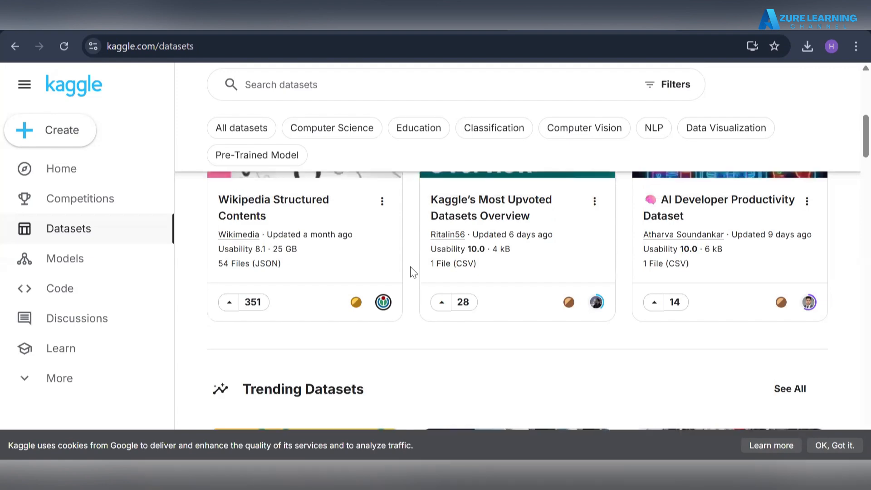
pyautogui.scroll(2, 413, 272)
pyautogui.scroll(1, 413, 272)
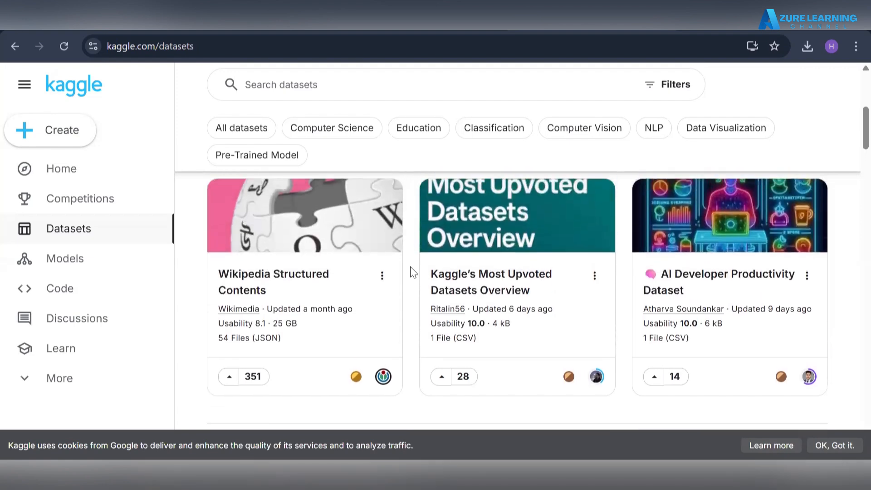
pyautogui.scroll(-1, 413, 272)
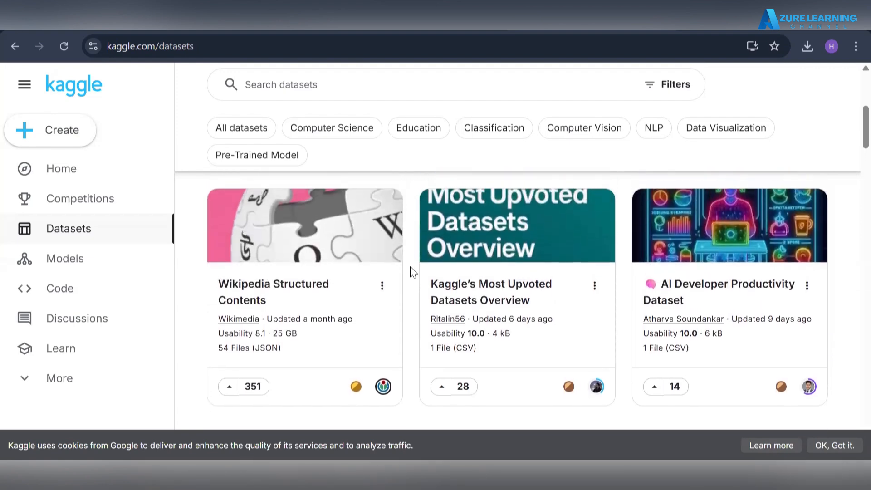
pyautogui.scroll(-3, 413, 272)
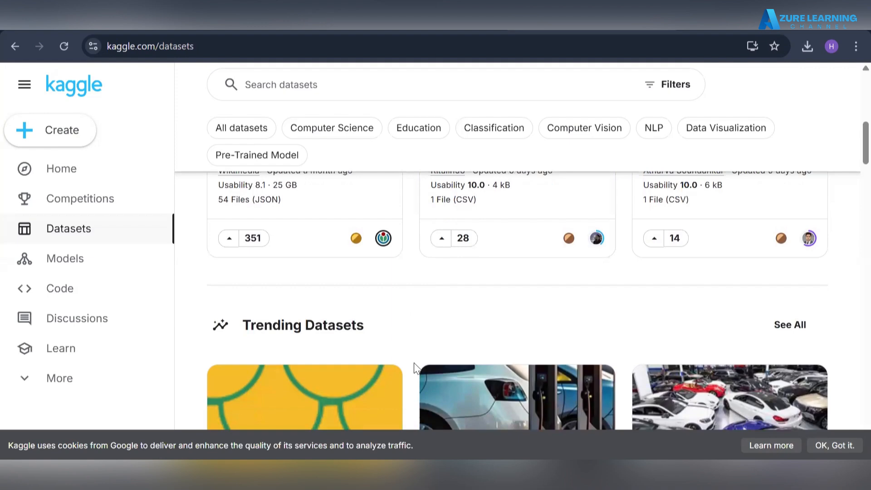
pyautogui.scroll(-4, 414, 365)
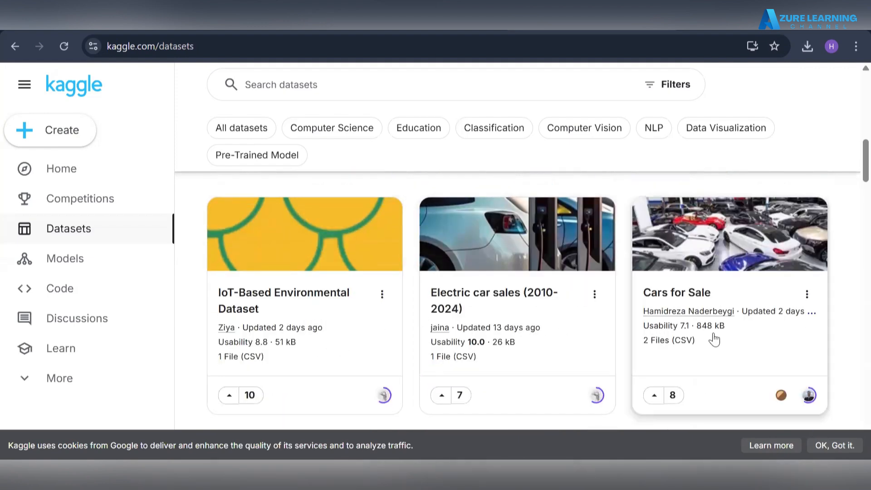
pyautogui.scroll(7, 408, 316)
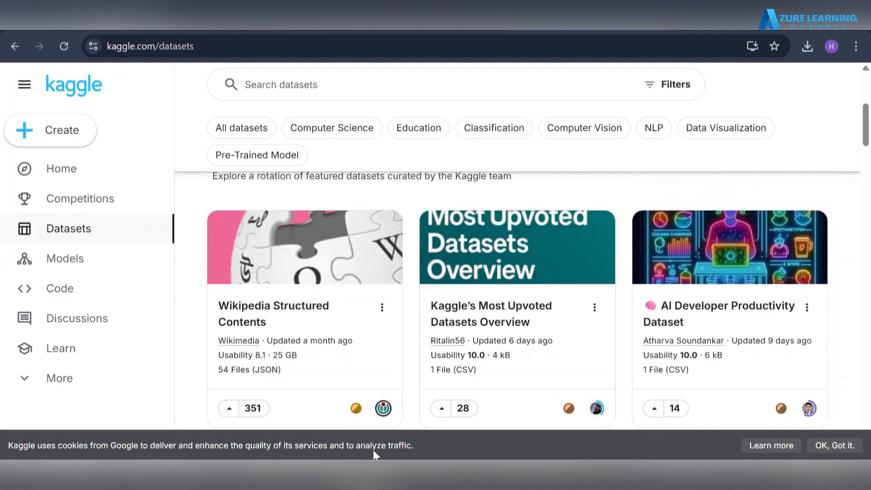
# Switch to File Explorer and open the StudentsSocialMediaAddiction-copy CSV file from the archive (4) folder in Downloads in Excel
pyautogui.click(383, 365)
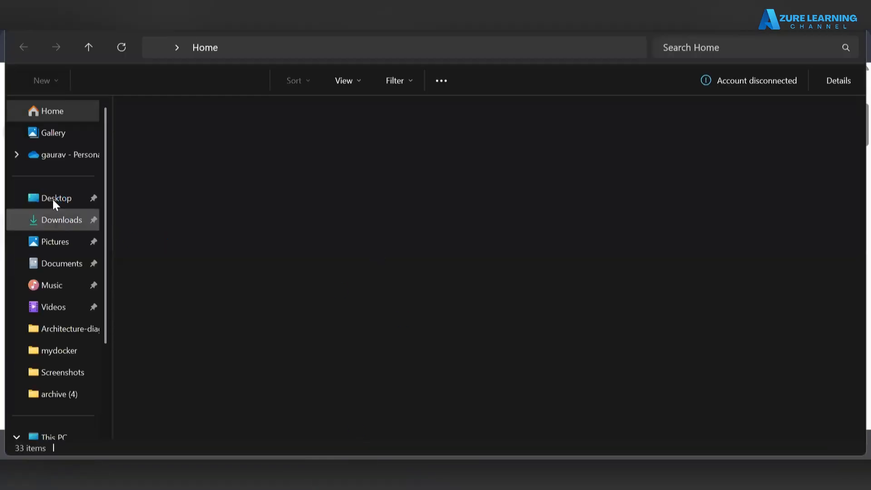
pyautogui.click(58, 220)
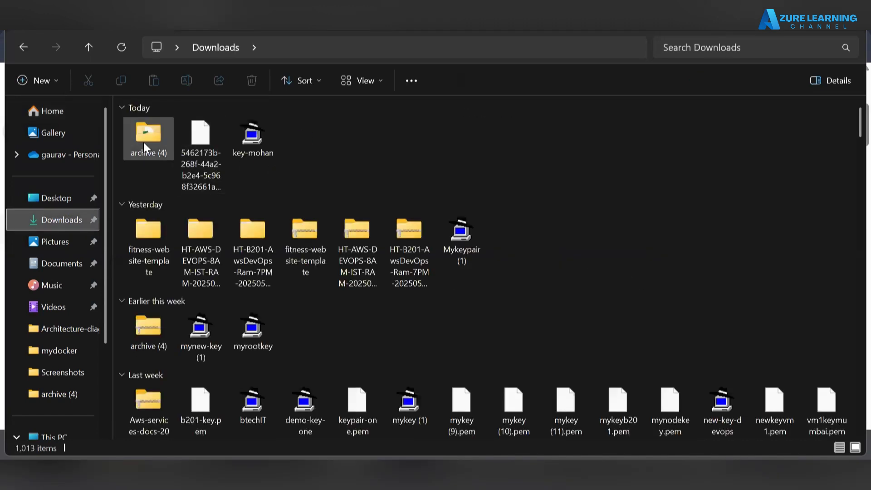
pyautogui.doubleClick(144, 142)
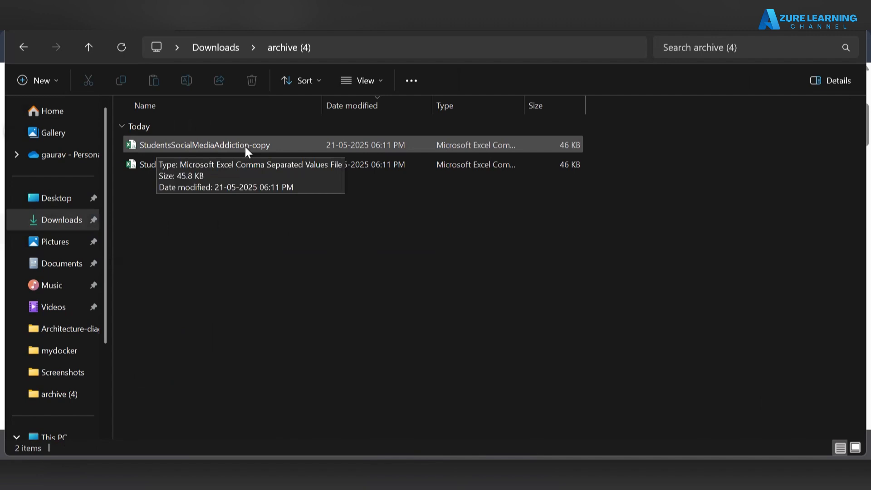
pyautogui.doubleClick(210, 143)
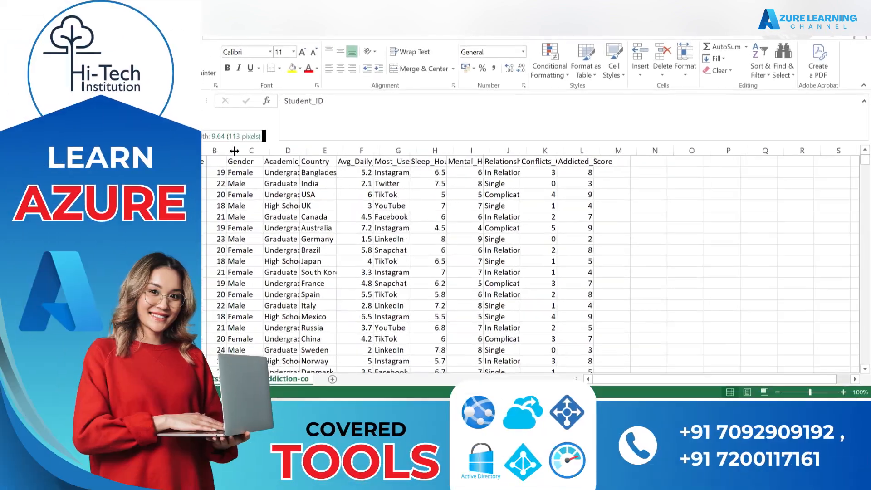
# Widen the Student_ID, Age, Gender, Academic_Level and Country columns so their full contents fit
pyautogui.moveTo(60, 162); pyautogui.dragTo(120, 164)
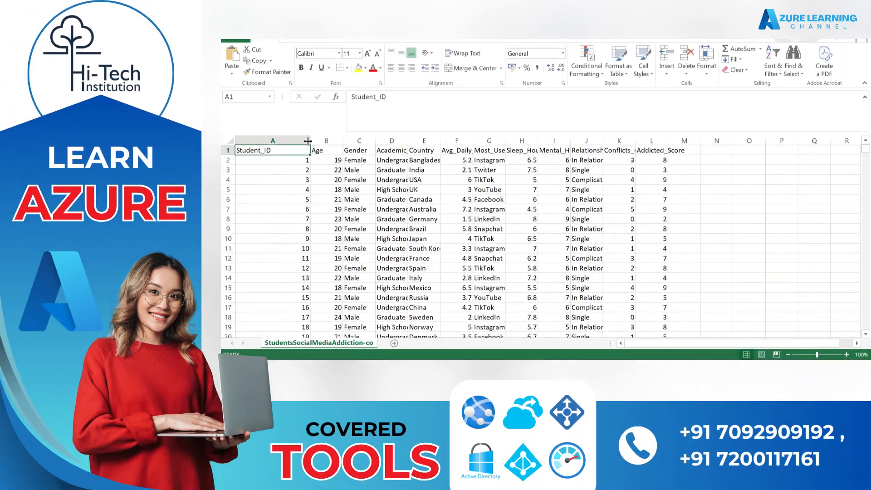
pyautogui.click(334, 141)
pyautogui.moveTo(344, 144); pyautogui.dragTo(535, 140)
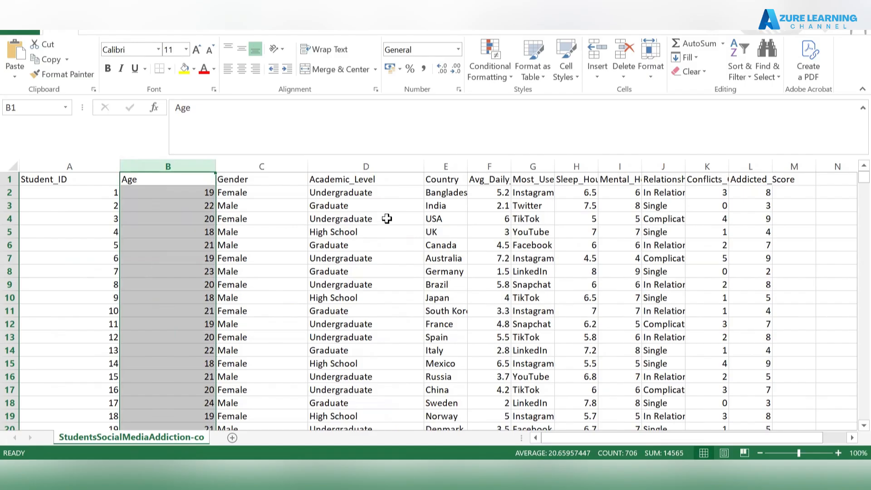
pyautogui.hscroll(2, 509, 179)
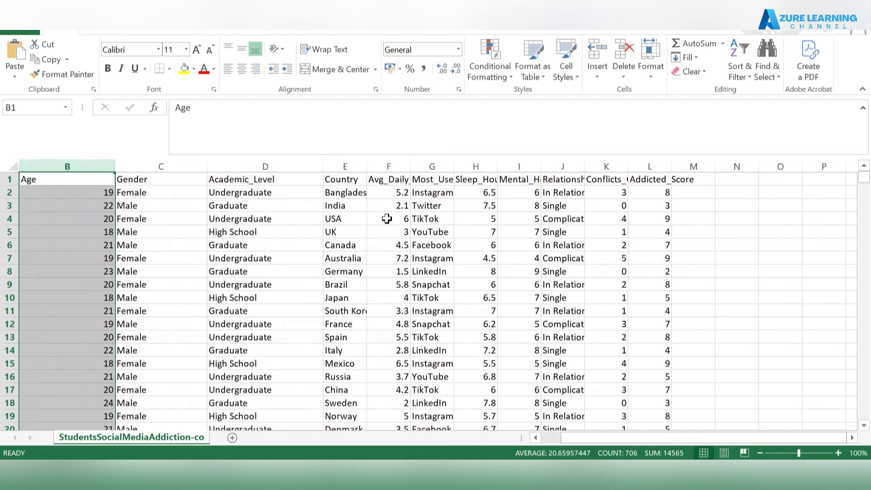
pyautogui.moveTo(363, 166); pyautogui.dragTo(435, 166)
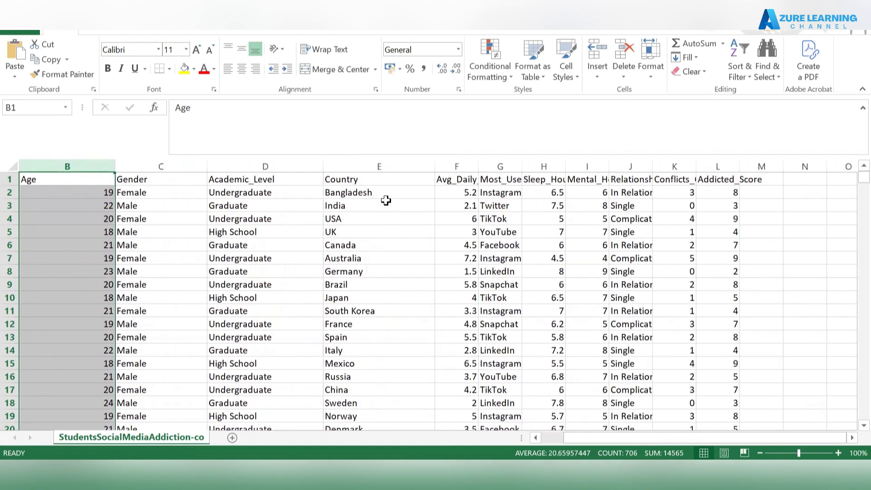
# Widen the Avg_Daily_Usage_Hours, Most_Used_Platform and Sleep_Hours_Per_Night columns to fit their full headers
pyautogui.hscroll(2, 412, 225)
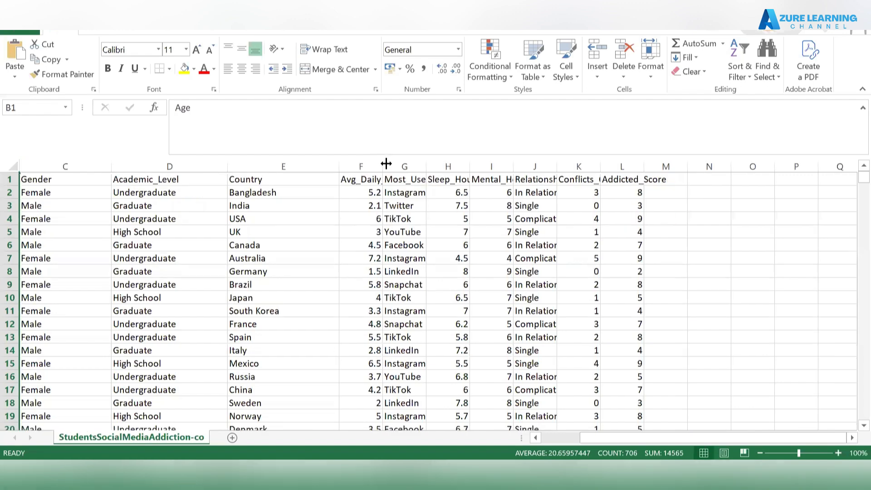
pyautogui.moveTo(459, 163); pyautogui.dragTo(462, 163)
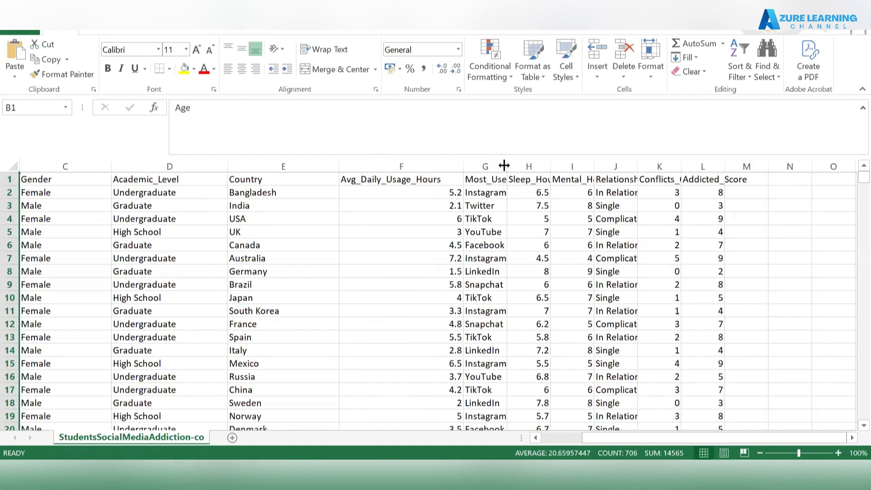
pyautogui.hscroll(2, 410, 264)
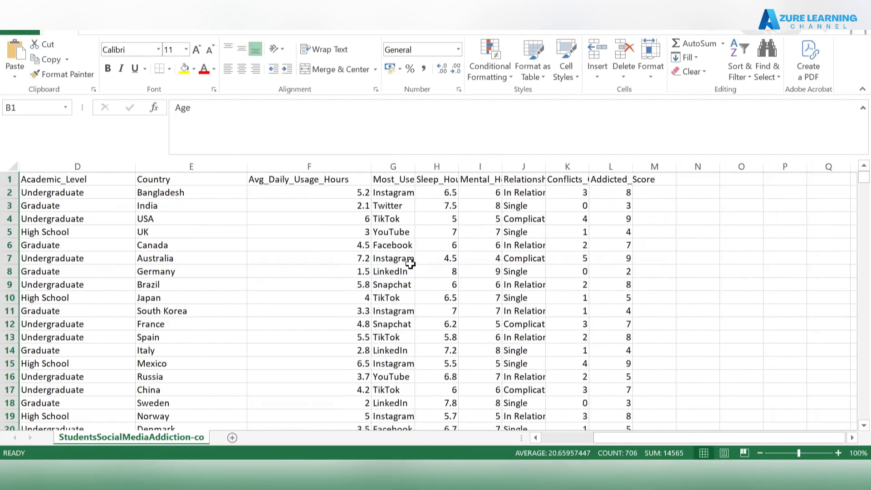
pyautogui.moveTo(414, 166); pyautogui.dragTo(501, 171)
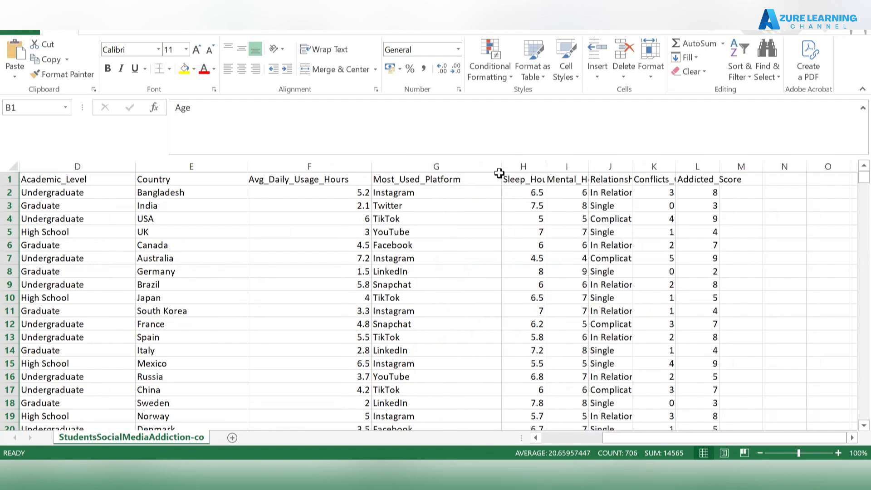
pyautogui.hscroll(2, 463, 306)
pyautogui.hscroll(2, 464, 307)
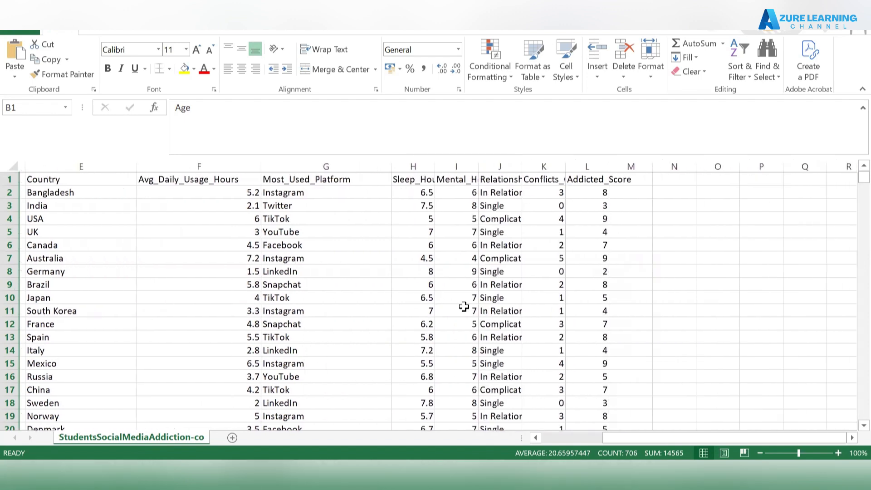
pyautogui.moveTo(427, 164); pyautogui.dragTo(521, 170)
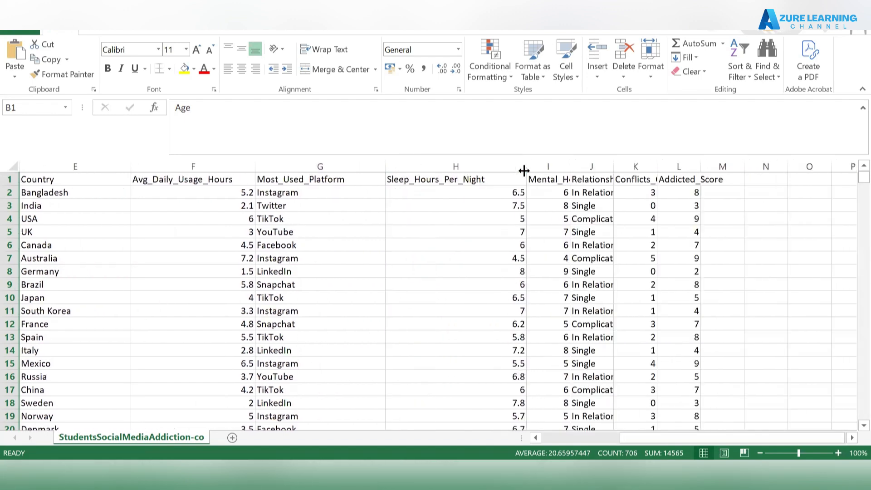
# Widen the Mental_Health_Score, Relationship_Status, Conflicts_Over_Social_Media and Addicted_Score columns to fit their full headers
pyautogui.hscroll(2, 577, 221)
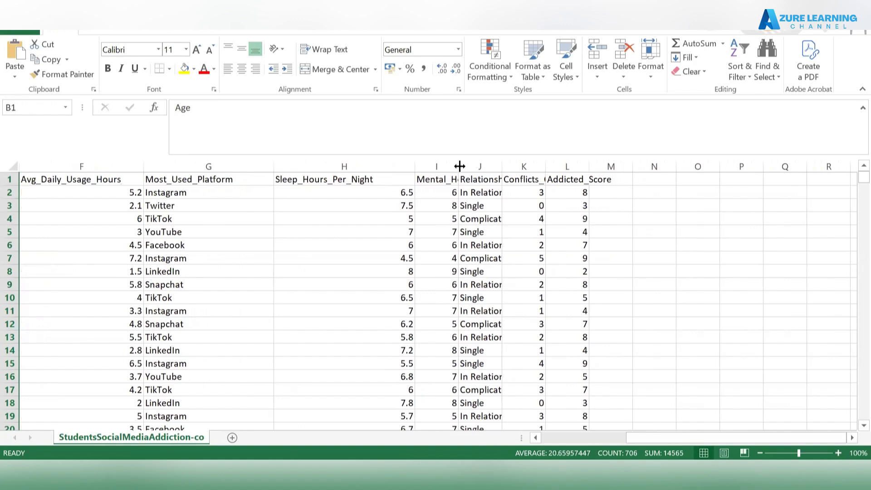
pyautogui.moveTo(458, 165); pyautogui.dragTo(532, 170)
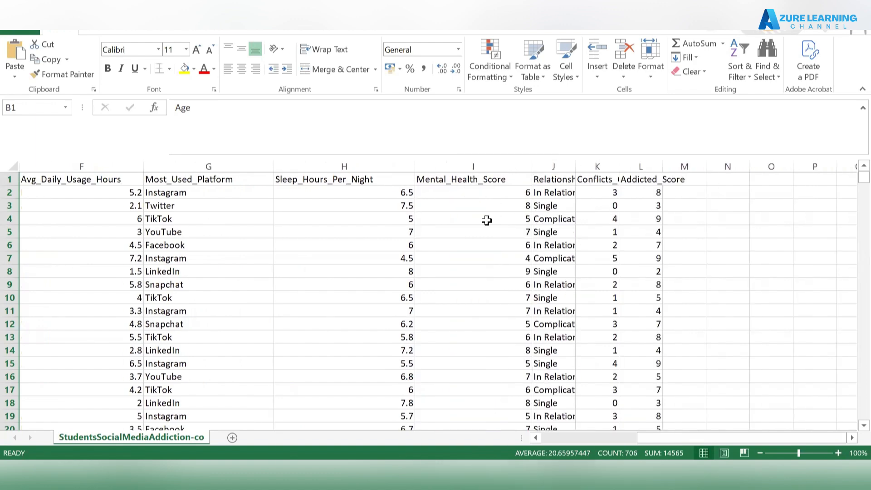
pyautogui.hscroll(2, 510, 301)
pyautogui.moveTo(449, 165); pyautogui.dragTo(519, 174)
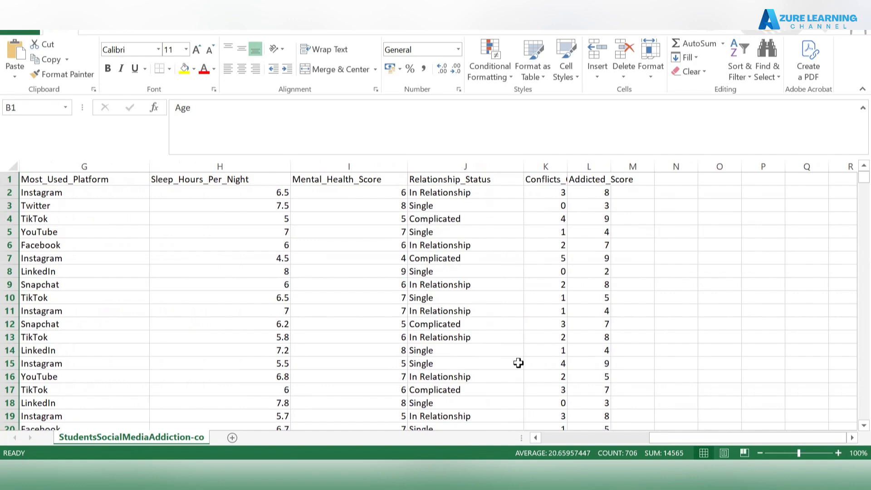
pyautogui.hscroll(2, 552, 269)
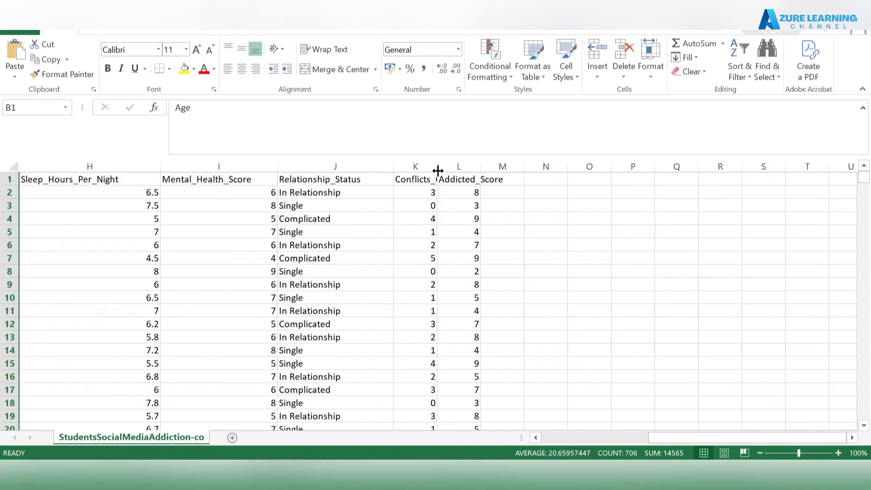
pyautogui.moveTo(435, 166); pyautogui.dragTo(619, 170)
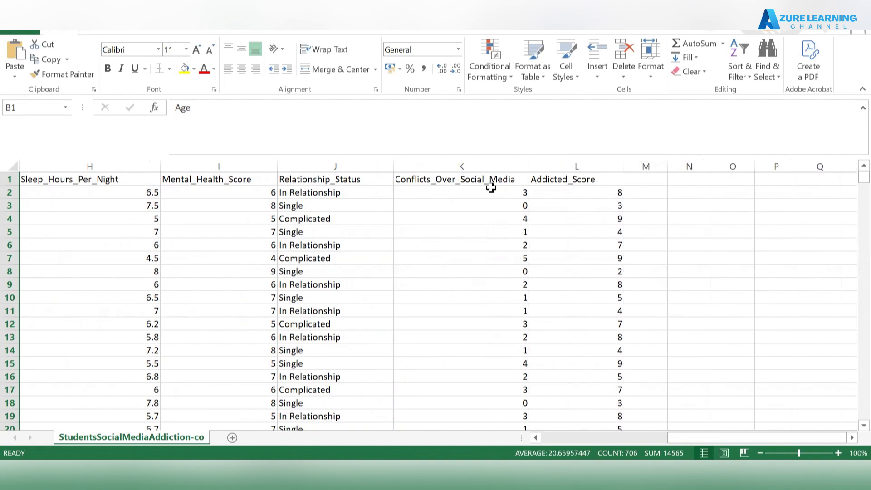
# Examine the dataset's columns back to Student_ID and its student records down to the last row
pyautogui.hscroll(-5, 438, 195)
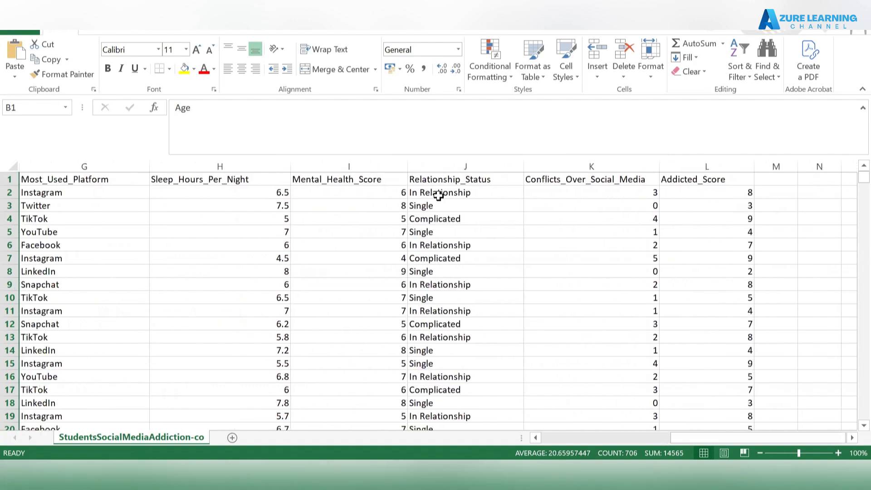
pyautogui.hscroll(-3, 218, 210)
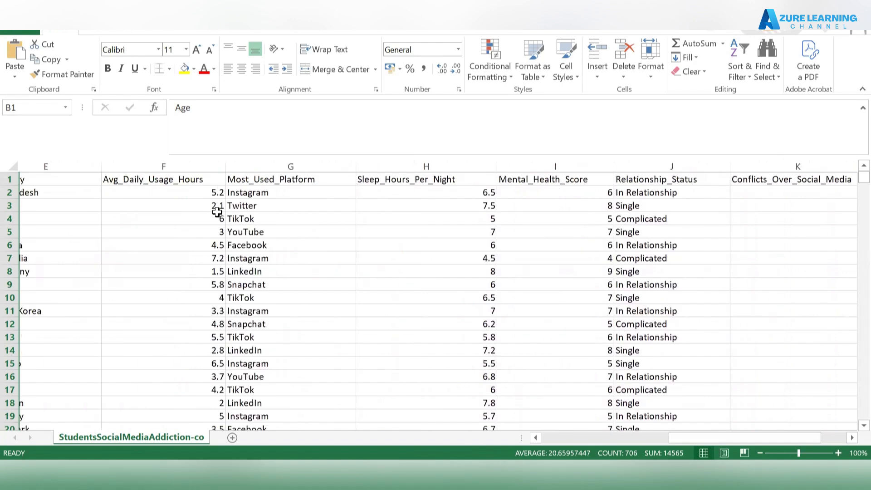
pyautogui.hscroll(-6, 87, 218)
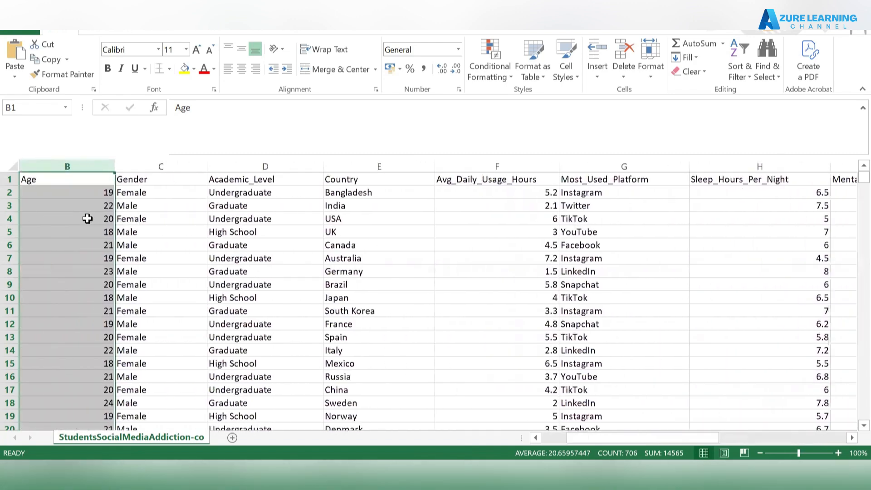
pyautogui.hscroll(-2, 87, 218)
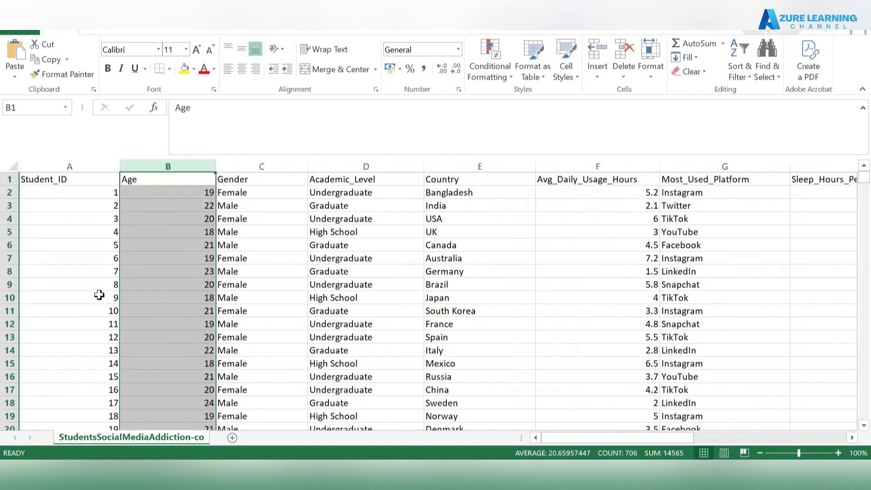
pyautogui.scroll(-20, 97, 295)
pyautogui.scroll(-20, 99, 295)
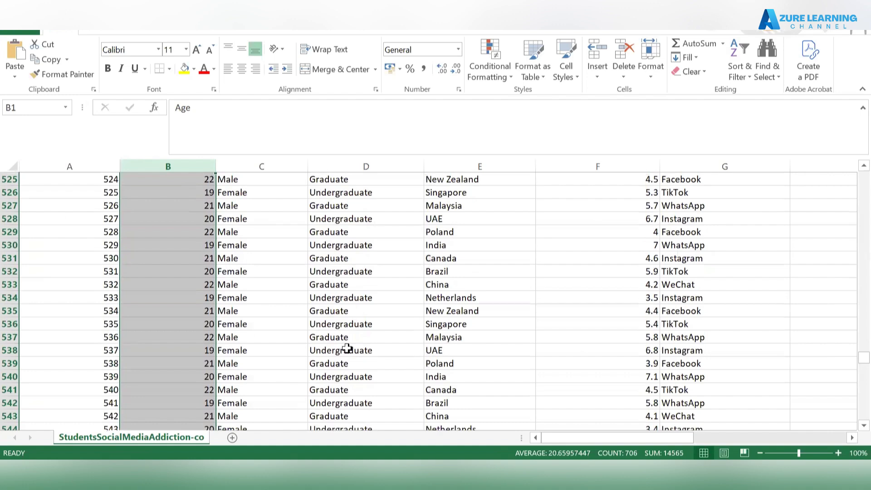
pyautogui.scroll(-20, 347, 348)
pyautogui.scroll(18, 347, 347)
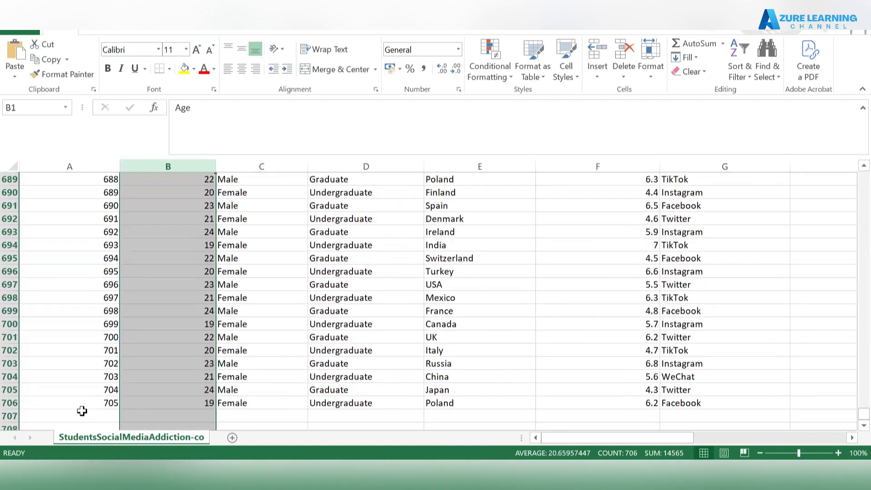
pyautogui.click(283, 416)
pyautogui.click(103, 418)
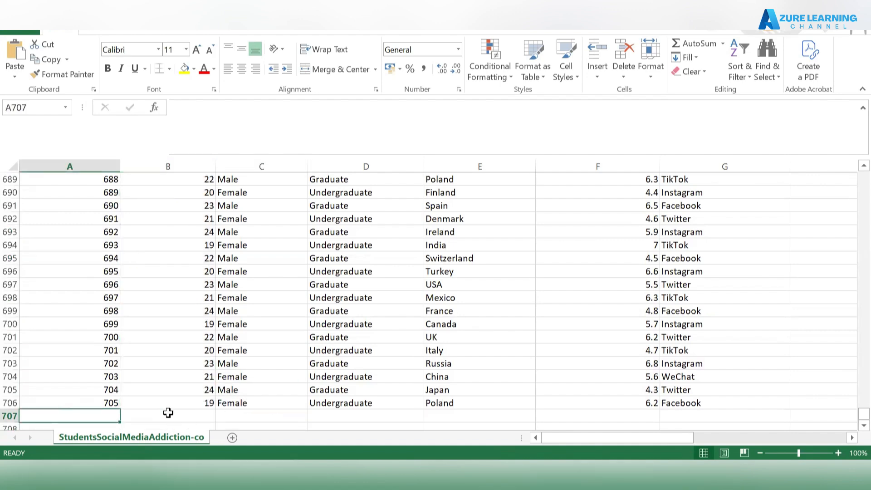
pyautogui.scroll(18, 169, 247)
pyautogui.scroll(1, 169, 247)
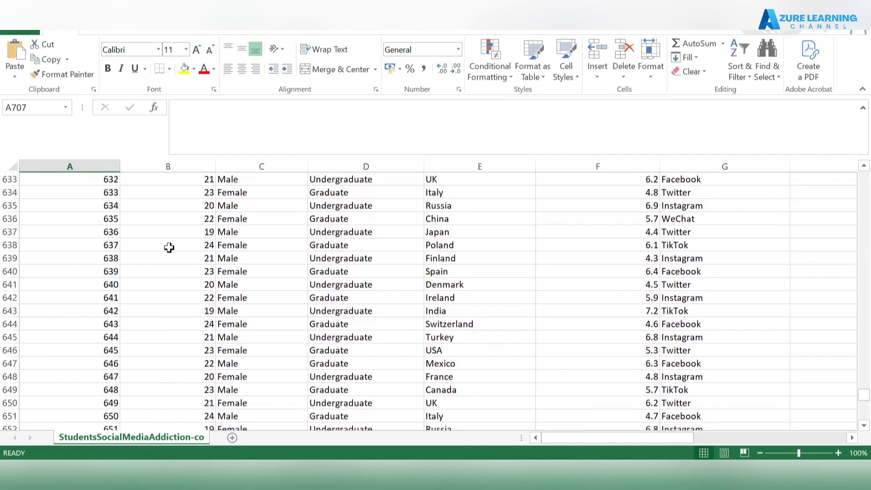
pyautogui.scroll(20, 169, 247)
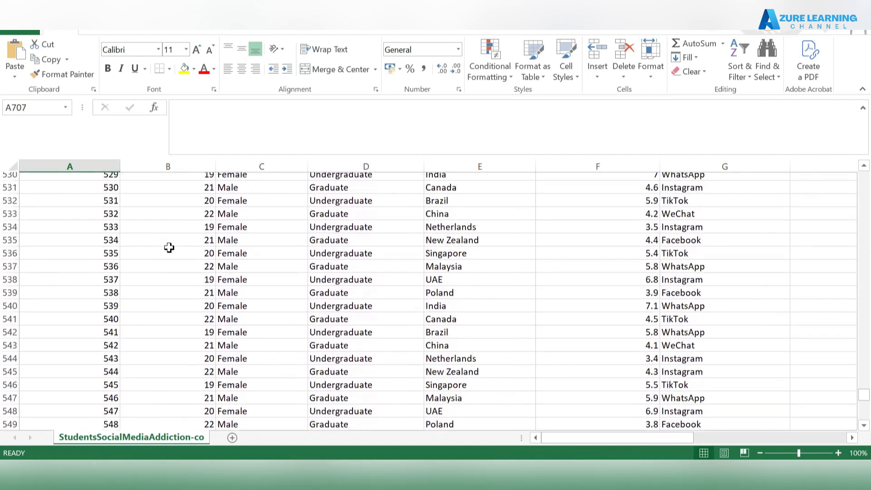
pyautogui.scroll(18, 169, 247)
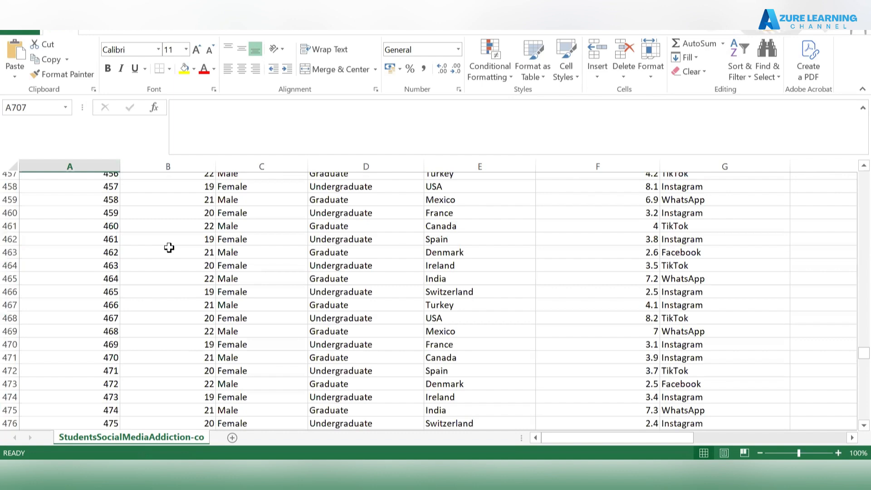
pyautogui.scroll(3, 169, 247)
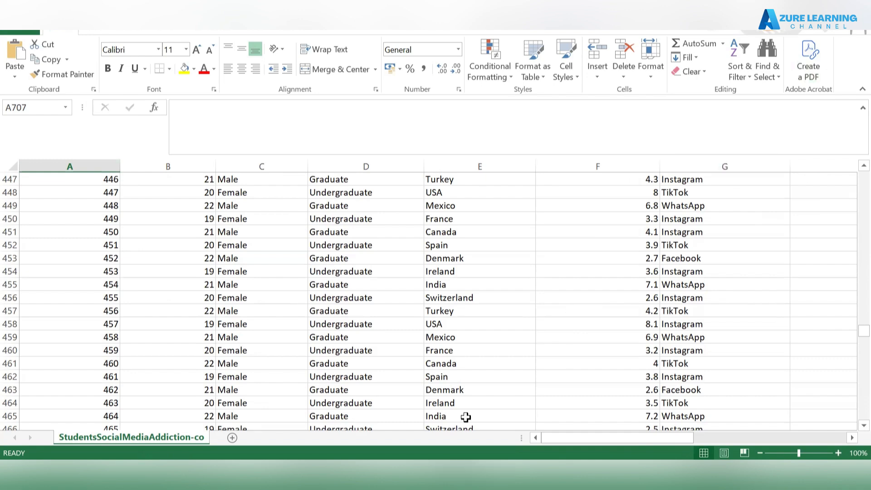
pyautogui.click(568, 269)
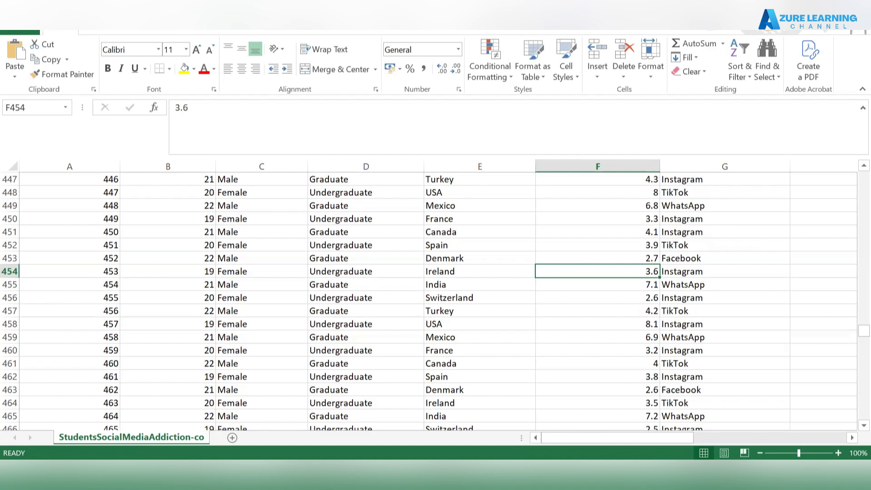
# Close the StudentsSocialMediaAddiction-copy workbook without saving the changes
pyautogui.click(860, 8)
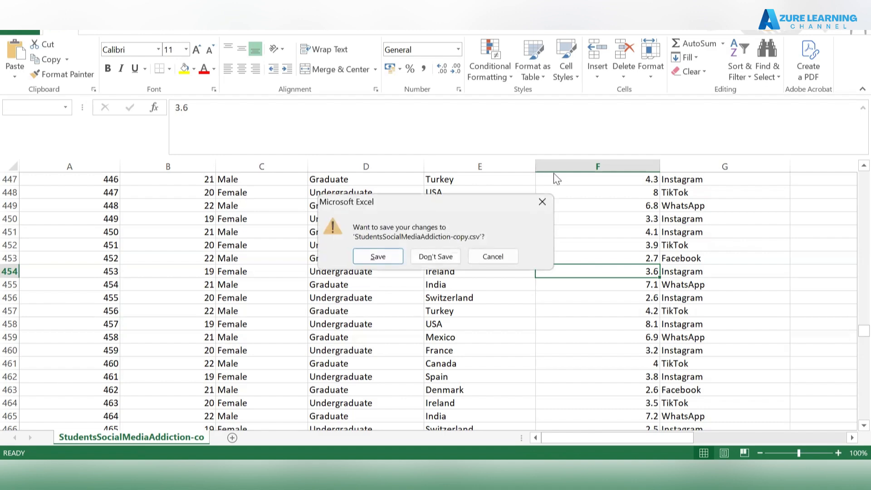
pyautogui.click(377, 257)
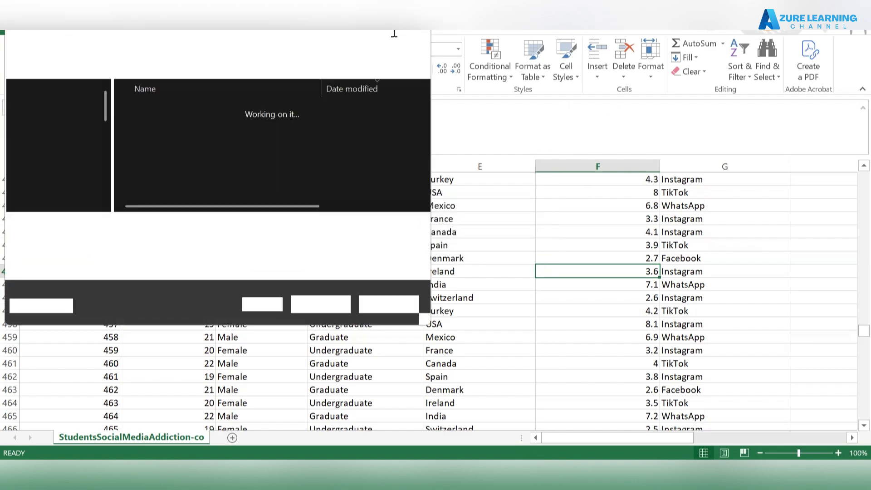
pyautogui.click(388, 305)
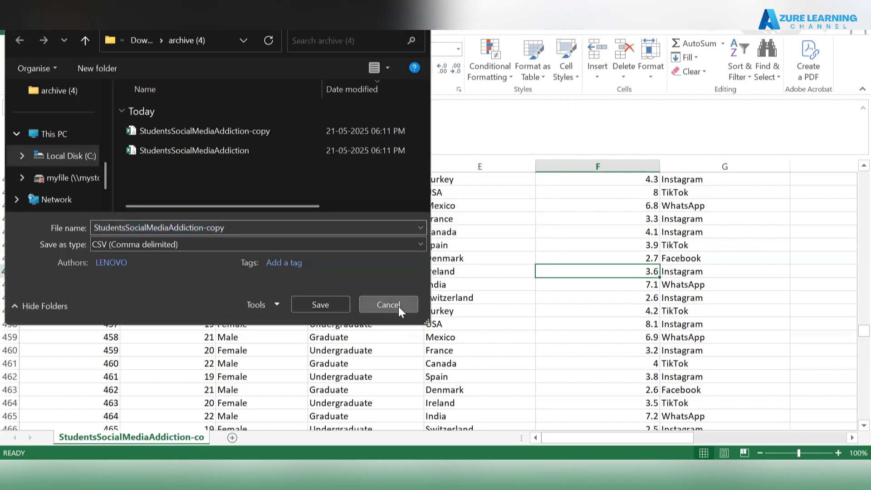
pyautogui.click(430, 257)
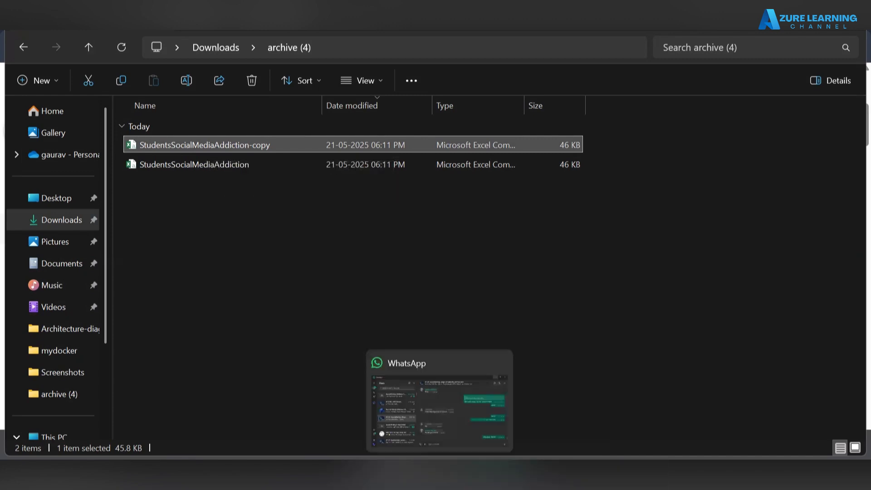
# Switch to the Azure portal in Chrome, open the deployed ramsqlone SQL server and copy its server name
pyautogui.moveTo(469, 474)
pyautogui.click(494, 411)
pyautogui.write('po')
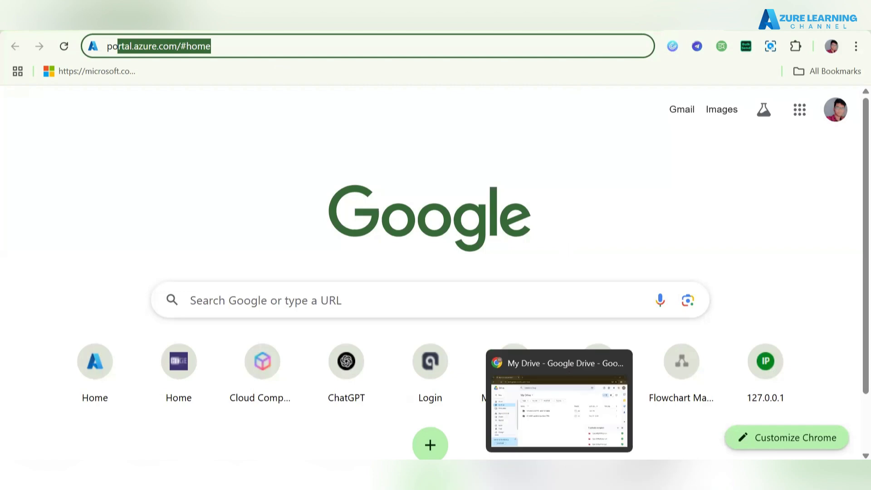
pyautogui.moveTo(529, 485)
pyautogui.click(572, 376)
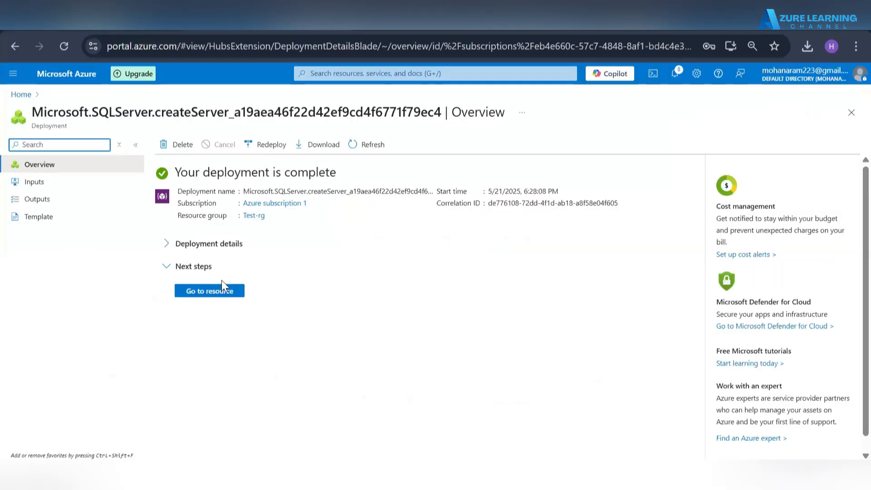
pyautogui.click(224, 290)
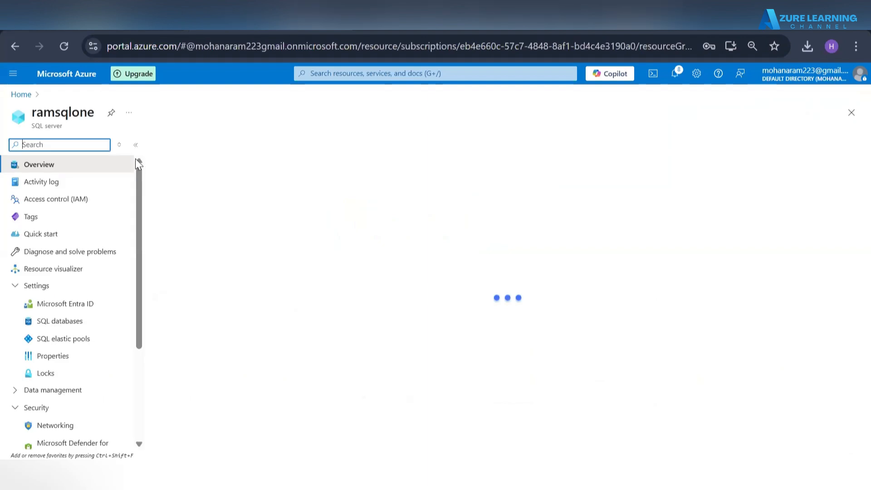
pyautogui.doubleClick(51, 113)
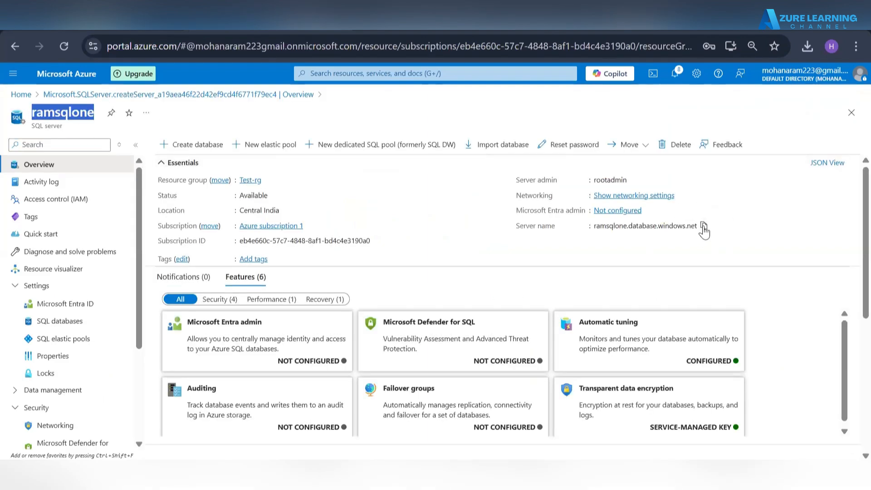
pyautogui.click(702, 227)
pyautogui.click(703, 227)
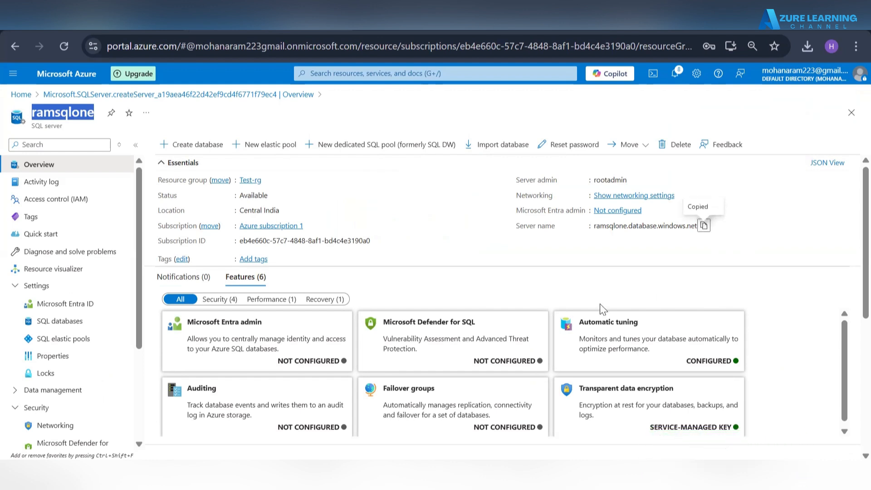
# Search Windows for ssms and launch SQL Server Management Studio 20
pyautogui.click(379, 471)
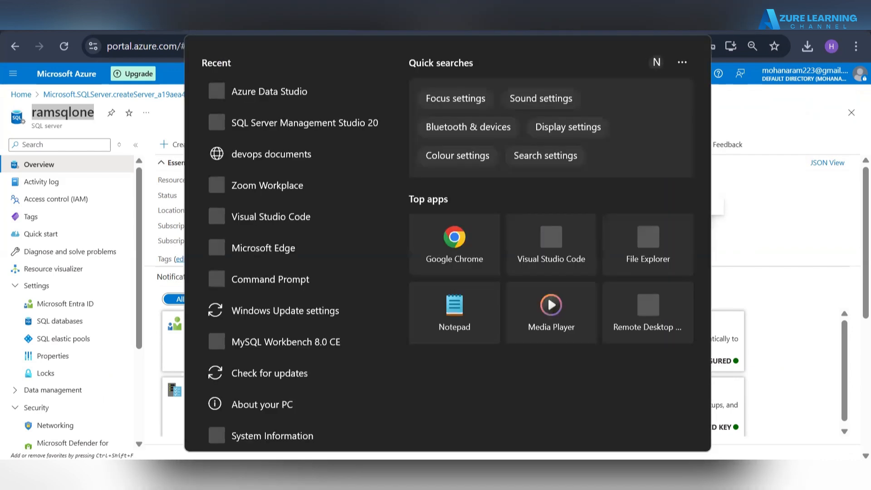
pyautogui.write('ss')
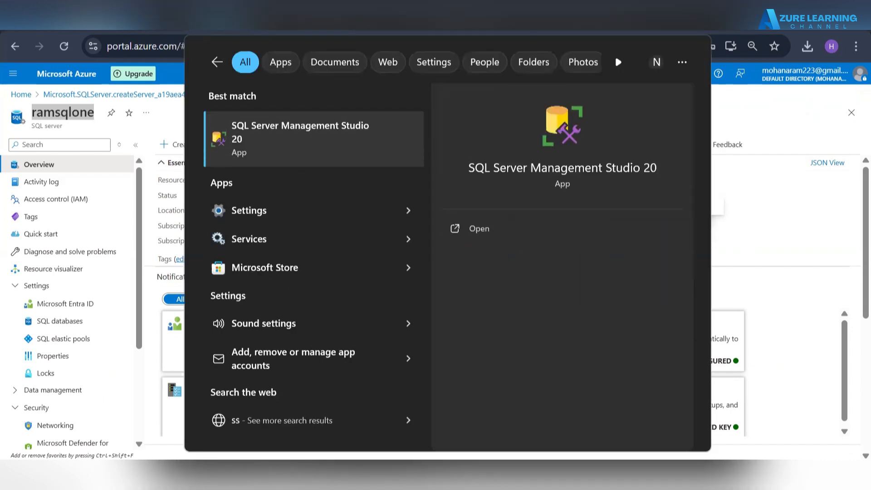
pyautogui.write('ms')
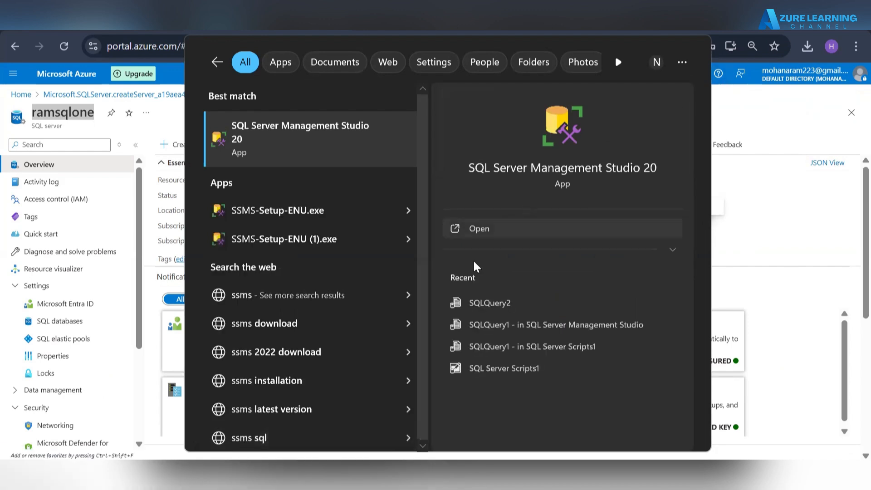
pyautogui.click(519, 237)
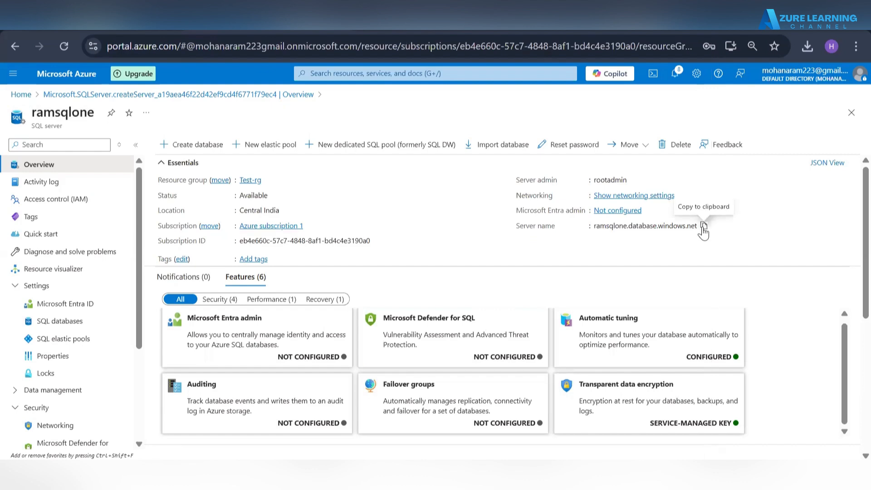
# Copy the server name from the Azure portal and set ramsqlone.database.windows.net as the server name in the SSMS connection dialog
pyautogui.click(702, 226)
pyautogui.click(588, 478)
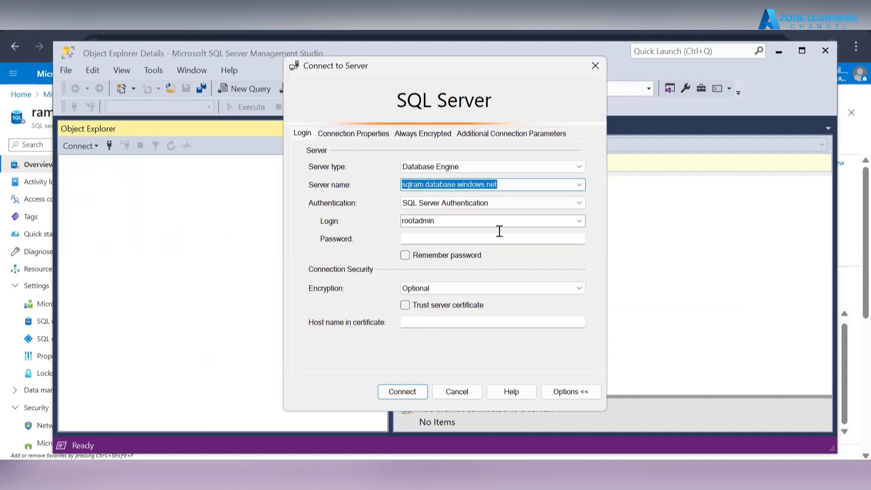
pyautogui.hotkey('ctrl', 'v')
pyautogui.click(458, 222)
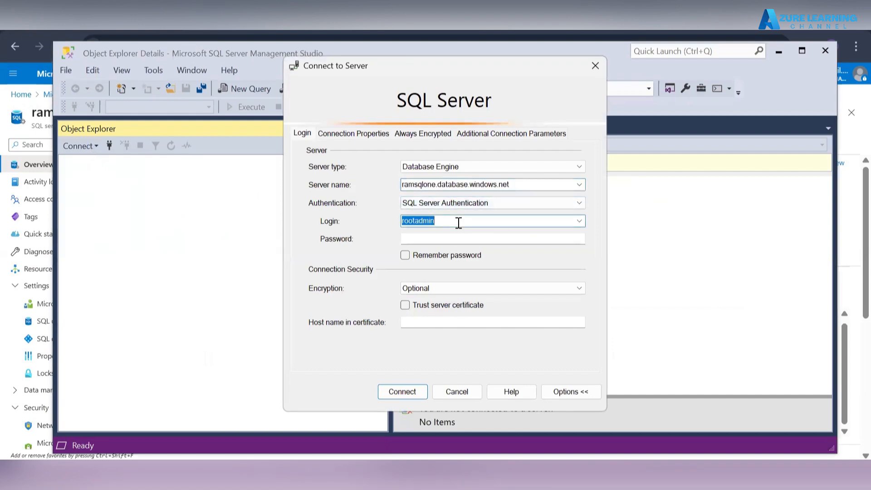
pyautogui.click(456, 238)
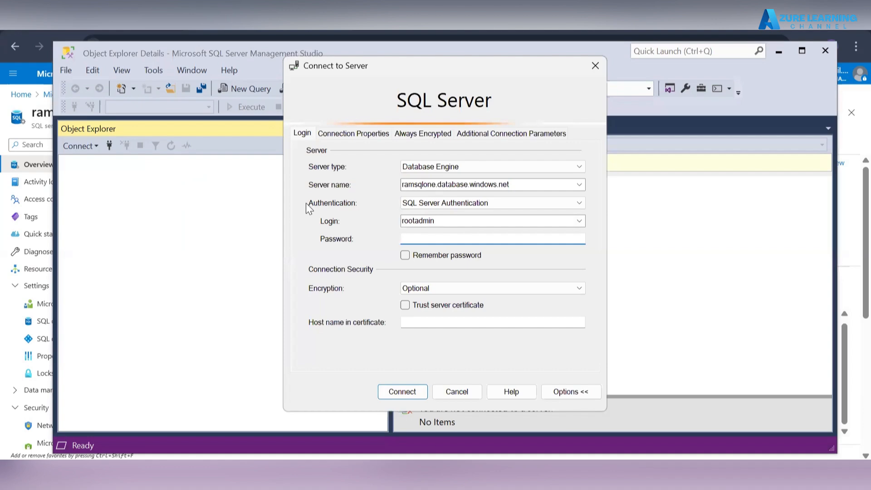
# Review the authentication options for the connection and select SQL Server Authentication
pyautogui.click(504, 202)
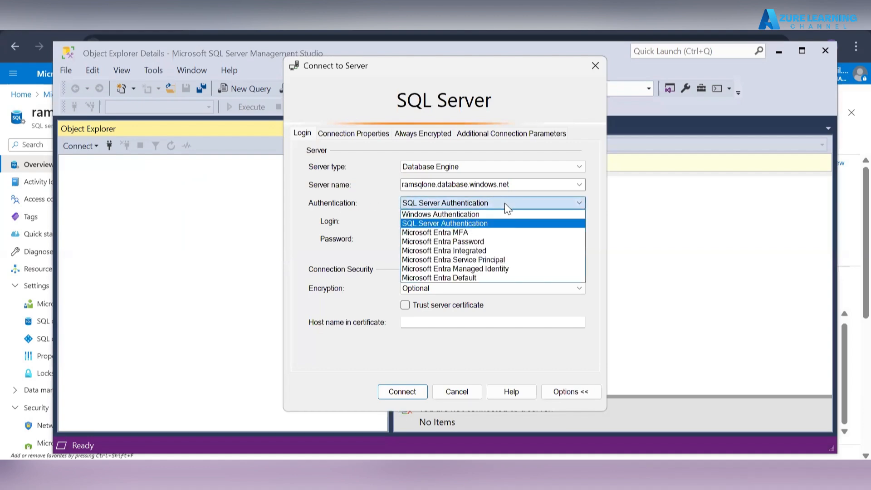
pyautogui.click(361, 194)
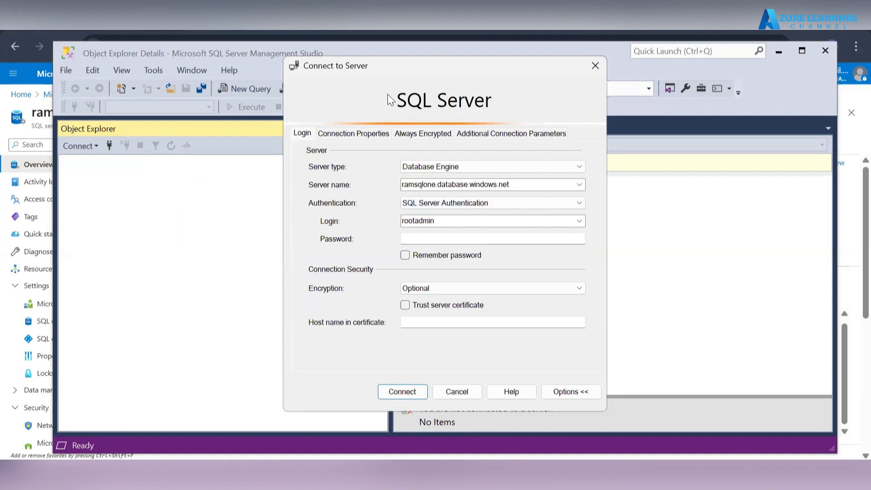
pyautogui.click(506, 203)
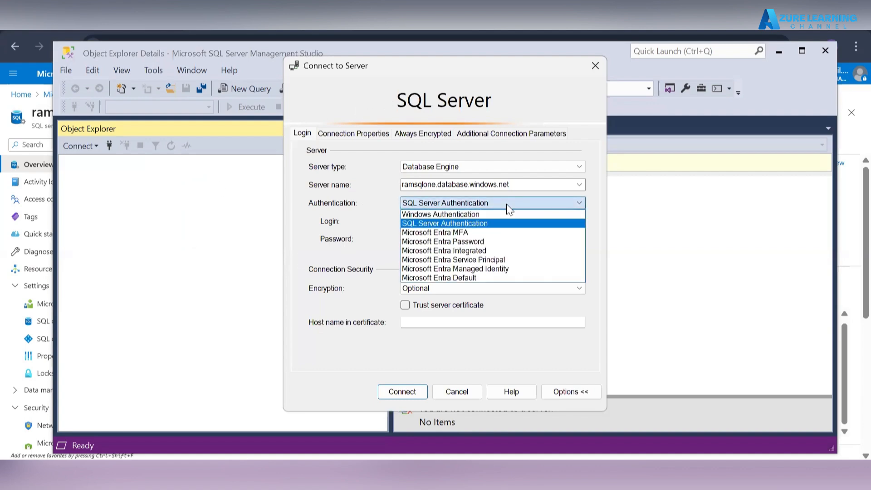
pyautogui.click(409, 222)
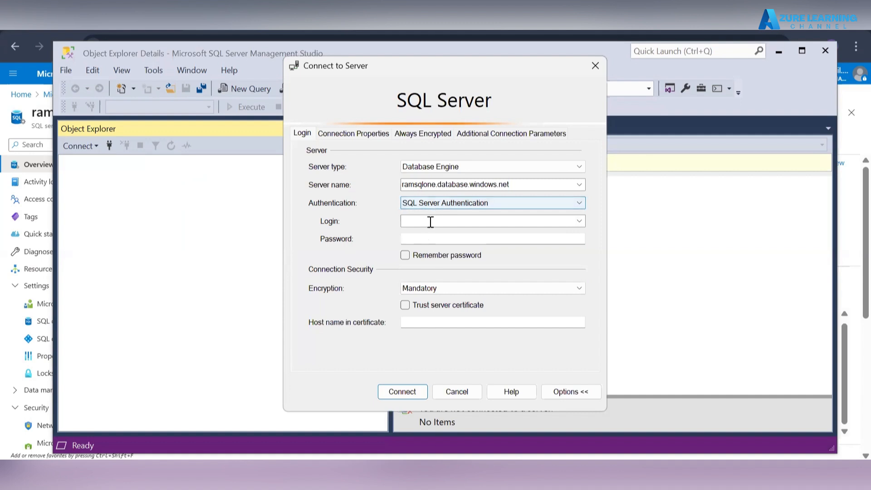
# Enter the login rooadmin and the account password, and try to connect to the server
pyautogui.click(432, 221)
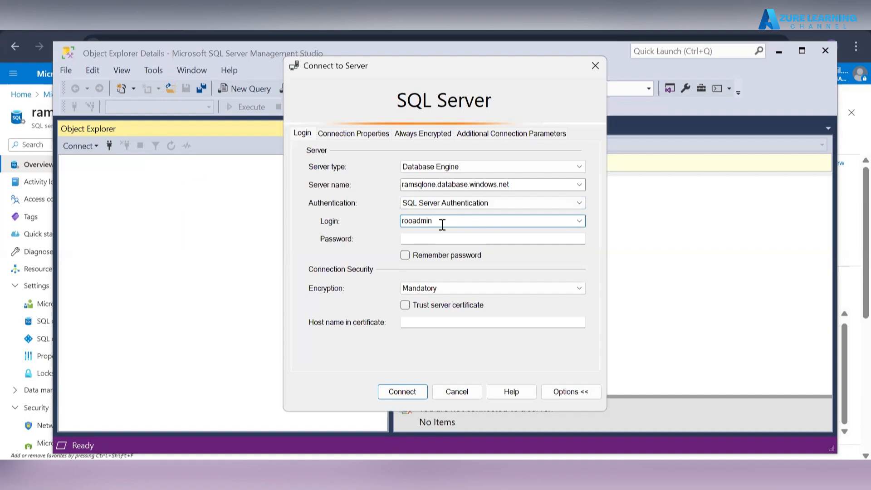
pyautogui.click(462, 235)
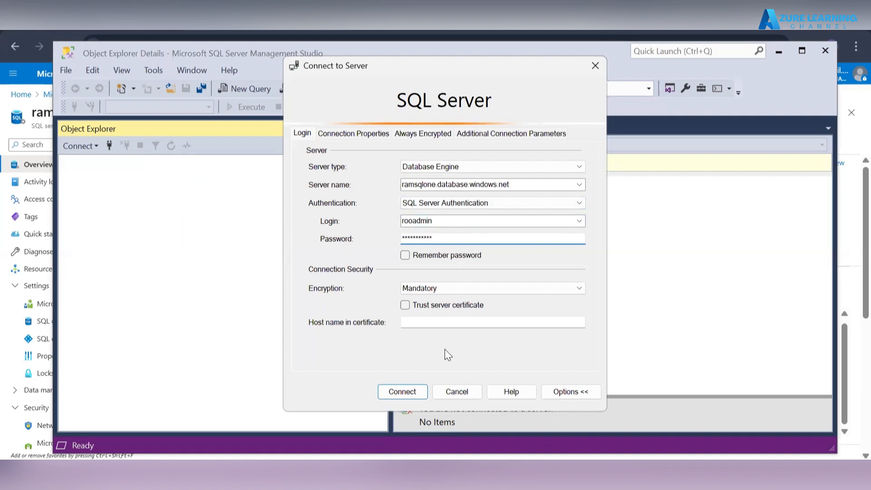
pyautogui.click(409, 393)
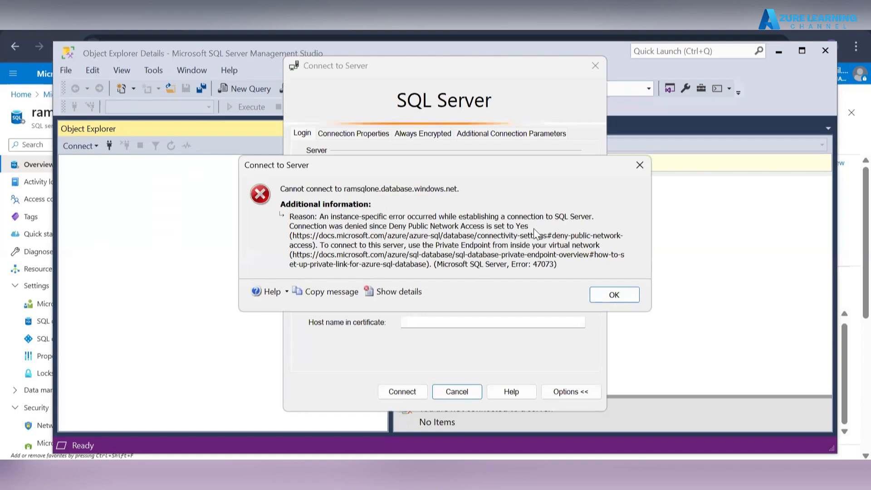
# Dismiss the connection error, switch to the Azure portal, and set ramsqlone's public network access to Selected networks
pyautogui.click(614, 295)
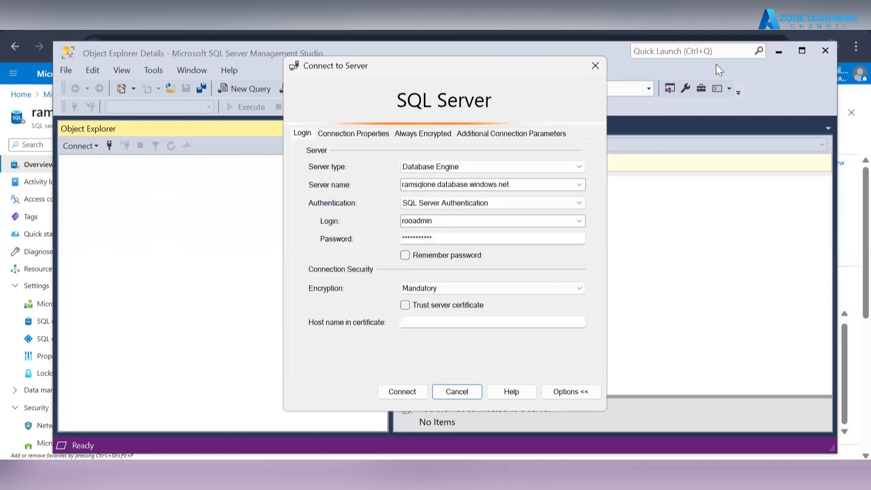
pyautogui.click(850, 140)
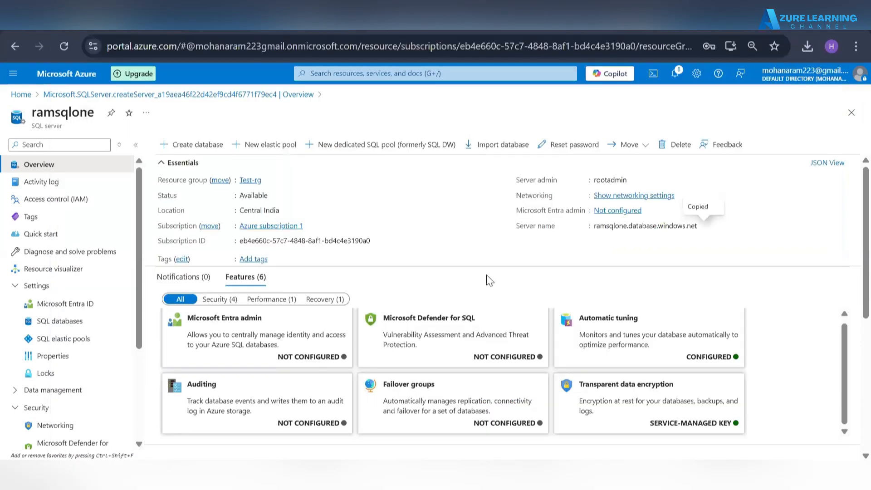
pyautogui.click(47, 428)
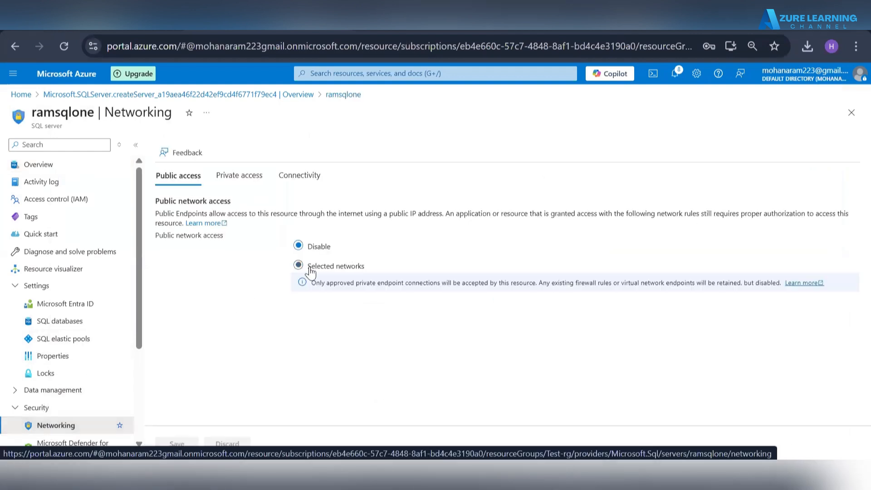
pyautogui.click(312, 268)
pyautogui.scroll(-3, 243, 297)
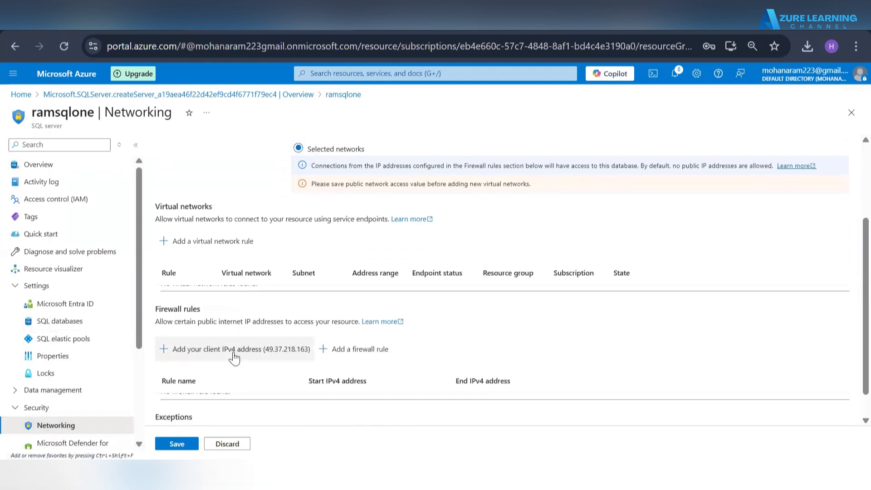
# Add a firewall rule for the current client IPv4 address and save the networking settings
pyautogui.click(234, 358)
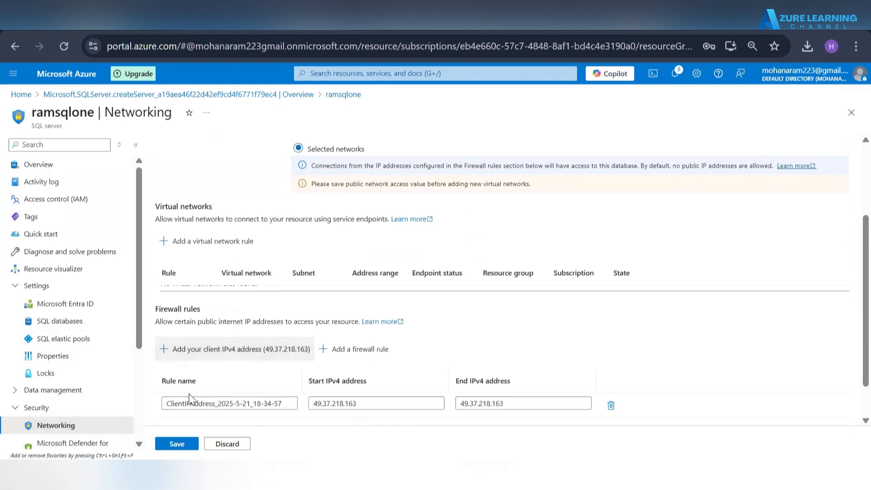
pyautogui.scroll(-1, 509, 338)
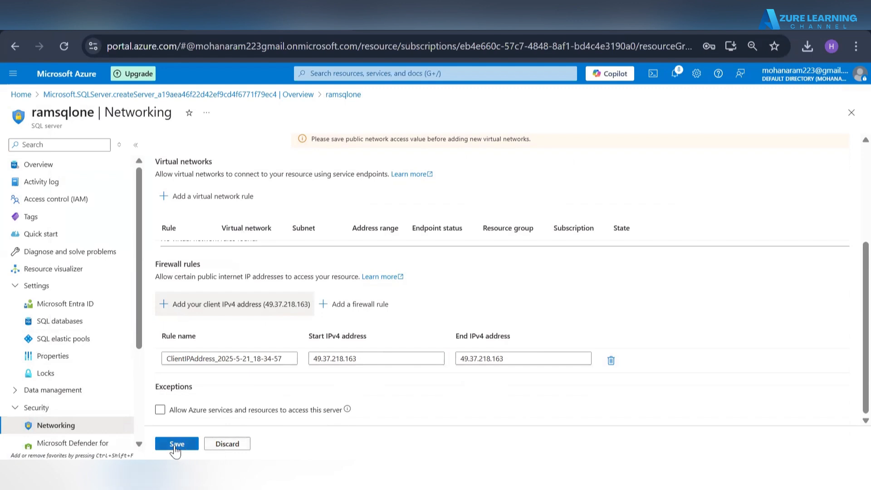
pyautogui.click(176, 445)
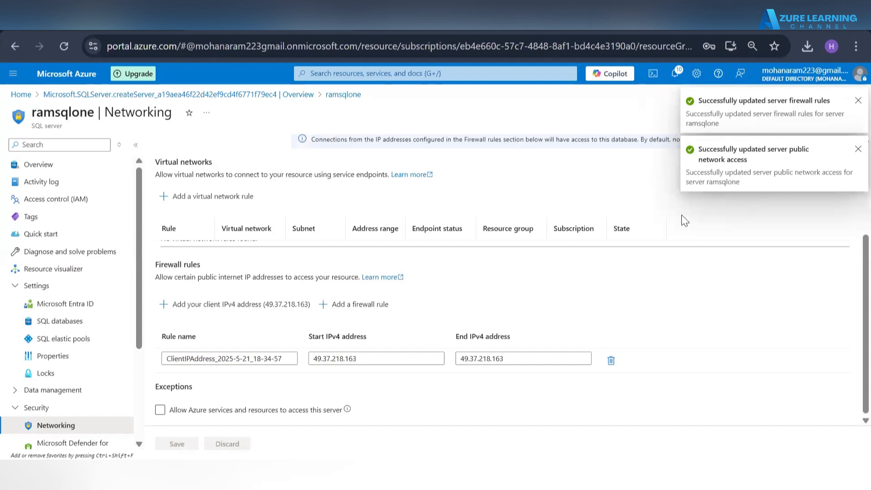
# Switch back to SQL Server Management Studio, retry the connection, and correct the login to rootadmin to connect to the server
pyautogui.moveTo(589, 473)
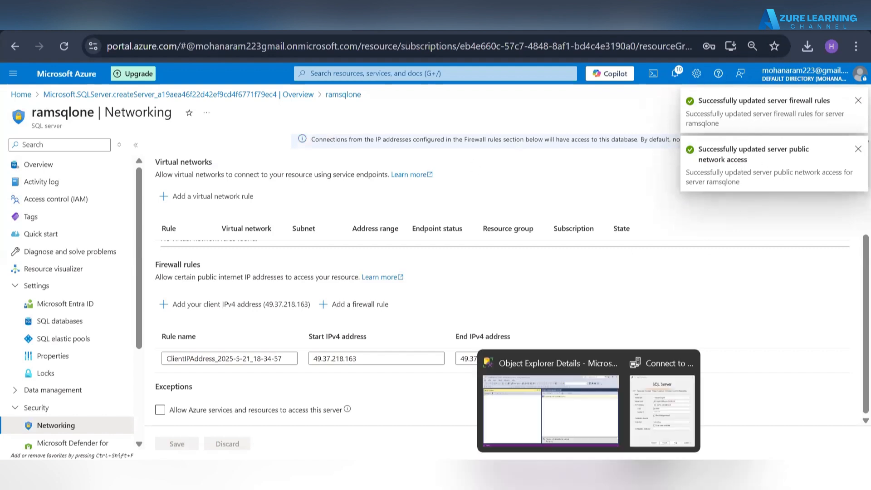
pyautogui.click(667, 401)
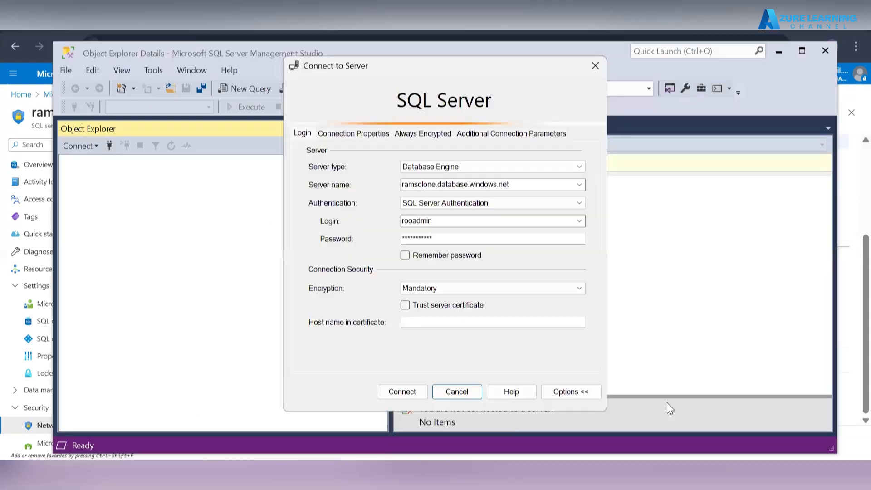
pyautogui.click(410, 395)
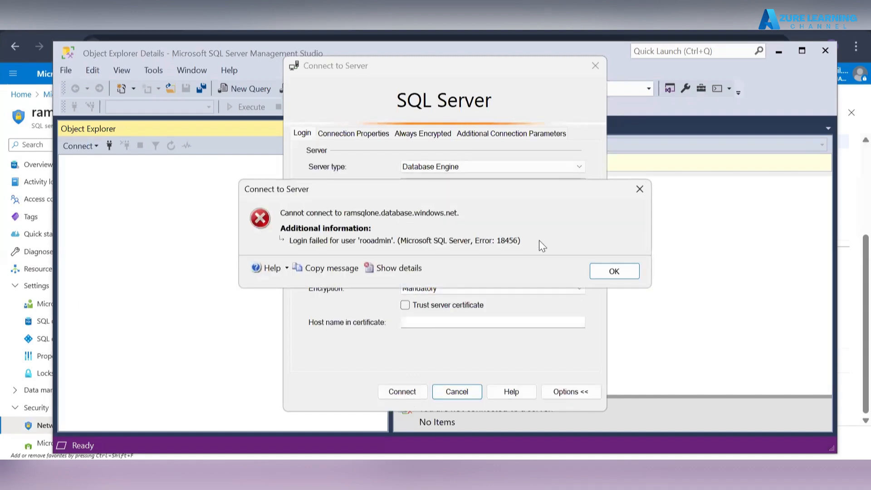
pyautogui.click(614, 271)
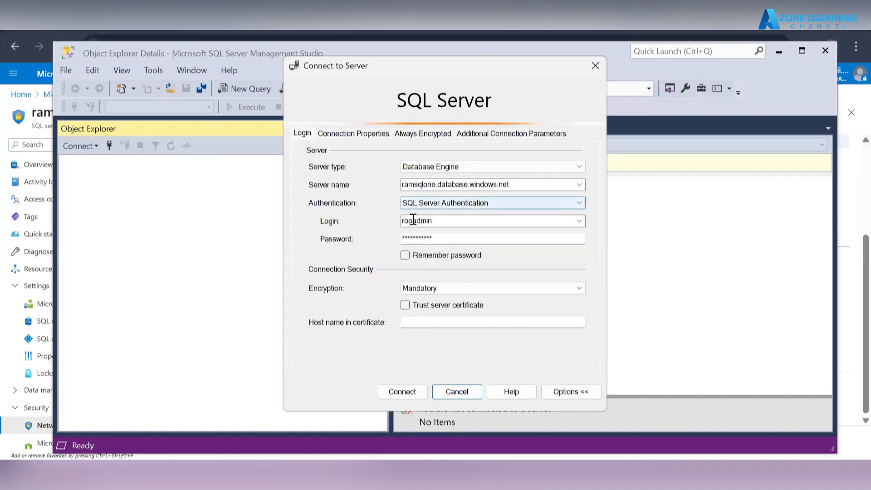
pyautogui.click(414, 222)
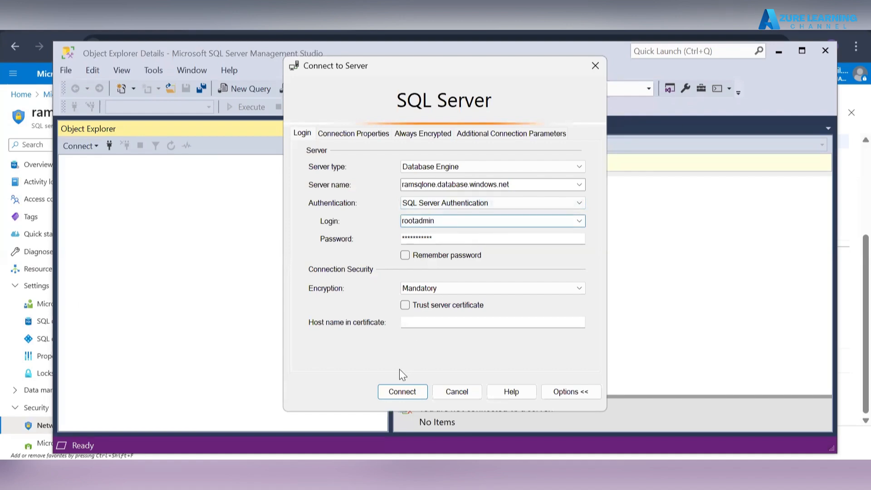
pyautogui.click(399, 389)
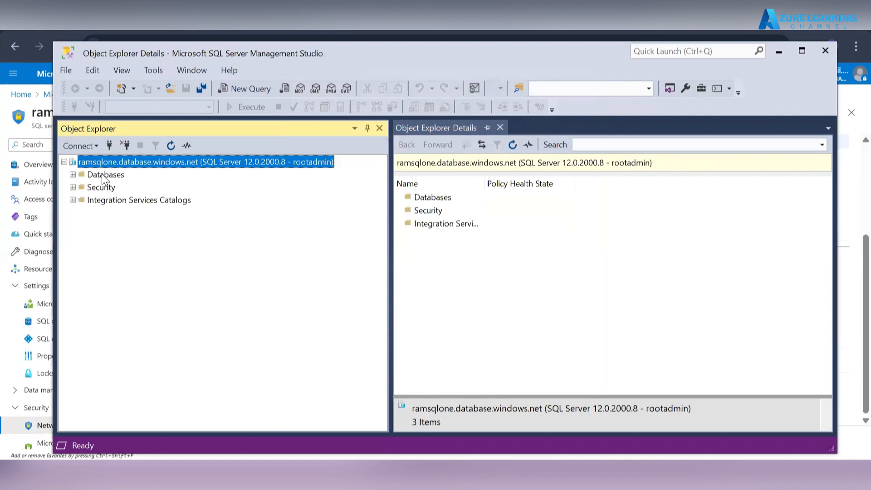
# Create a new database named ramdb under the ramsqlone server's Databases folder
pyautogui.rightClick(101, 173)
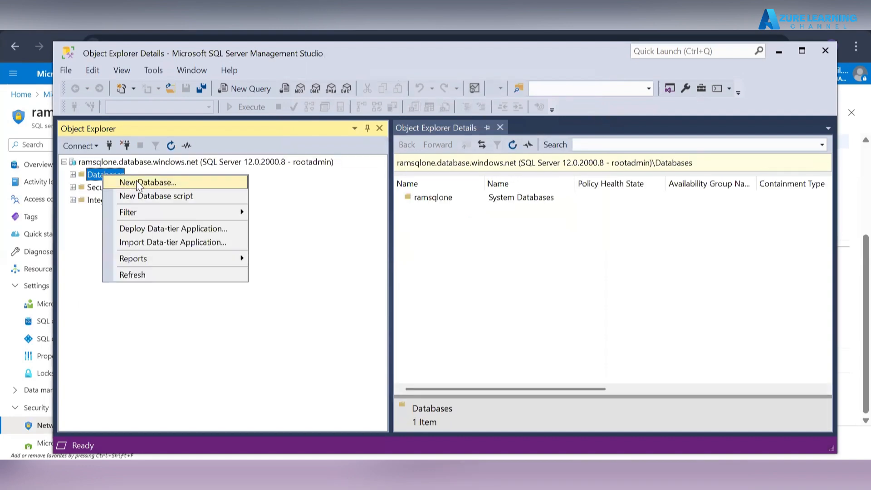
pyautogui.click(136, 182)
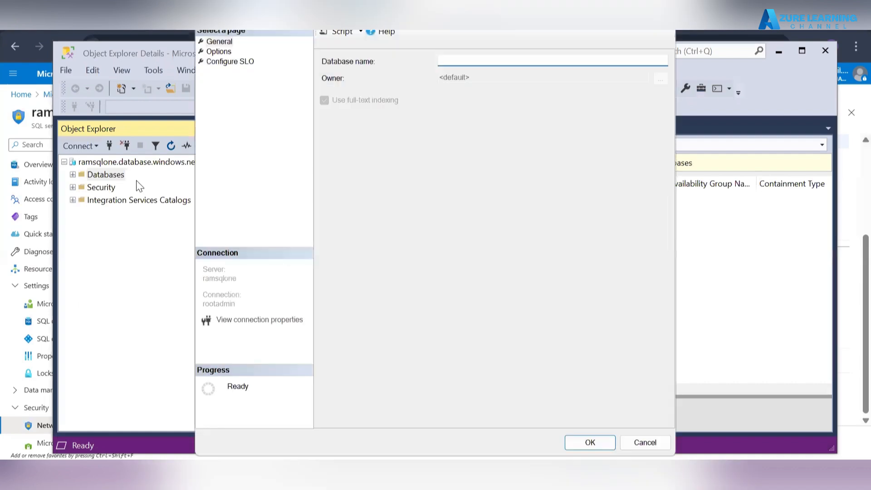
pyautogui.write('ramdb')
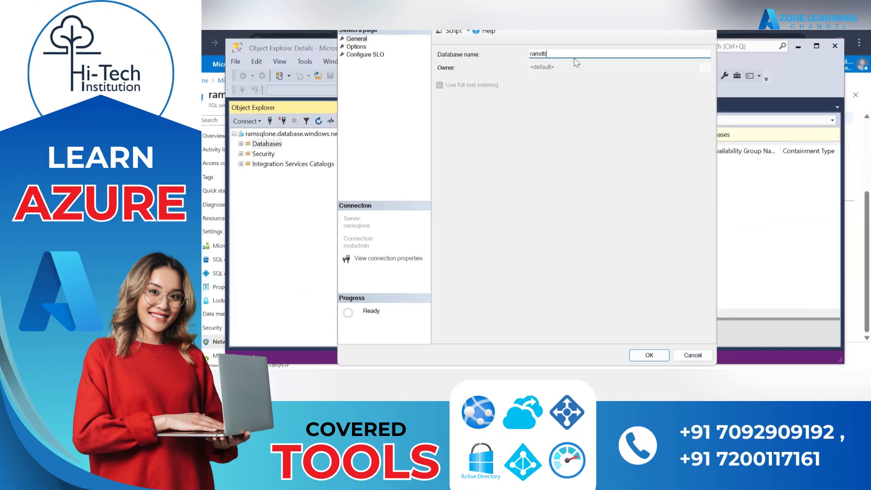
pyautogui.click(653, 357)
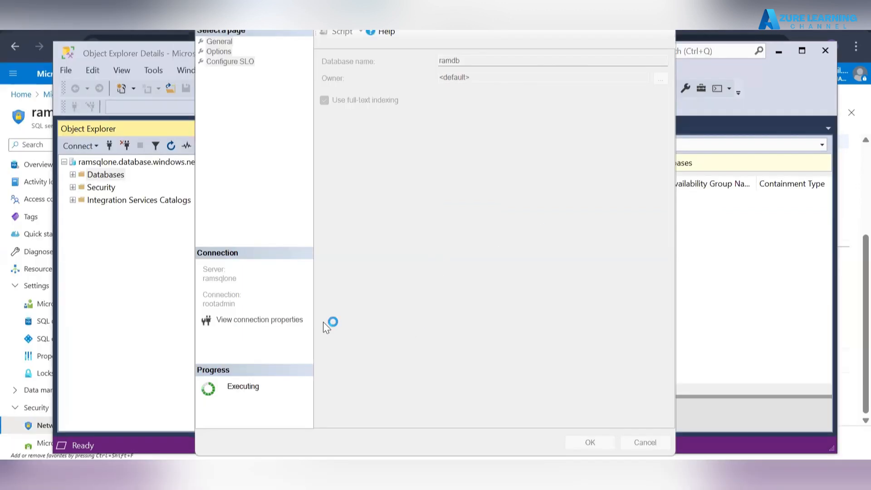
# Check ramsqlone's SQL databases list in the Azure portal and the progress of the database creation in SQL Server Management Studio
pyautogui.click(9, 327)
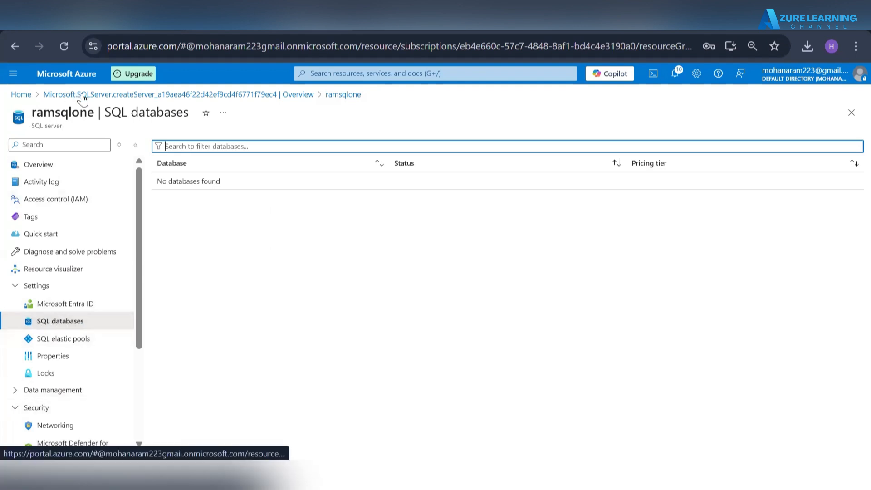
pyautogui.click(336, 73)
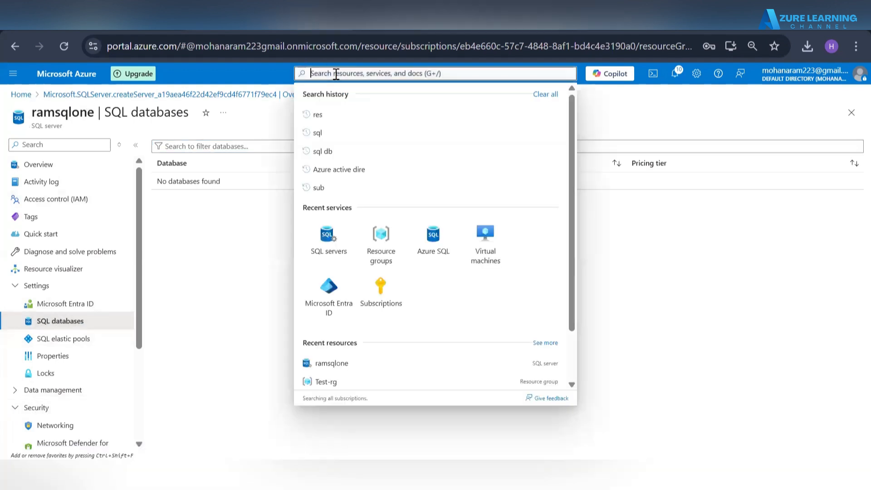
pyautogui.write('sql')
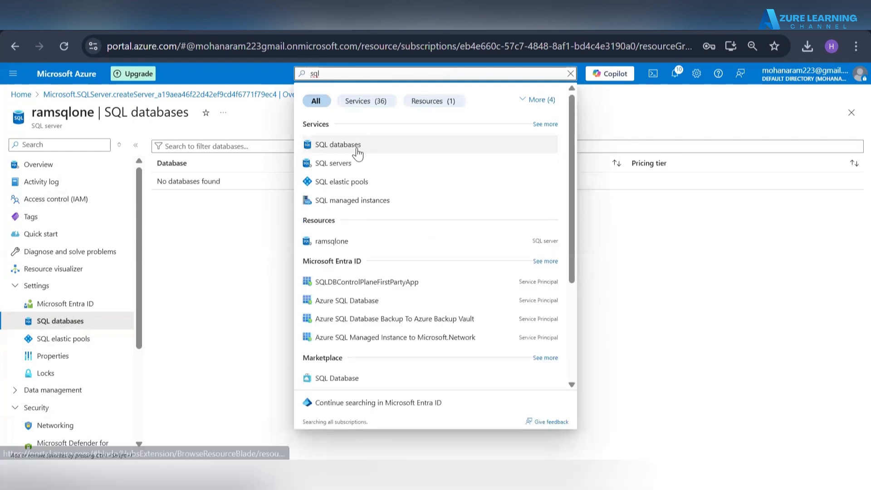
pyautogui.moveTo(589, 474)
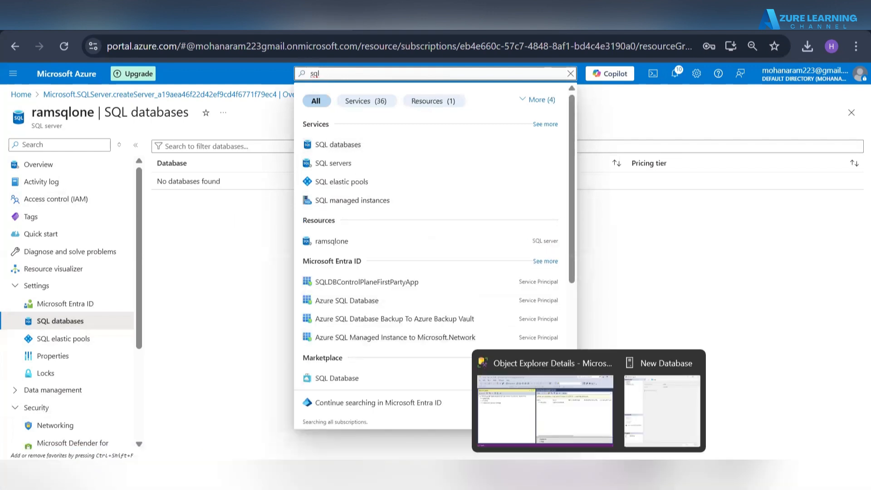
pyautogui.click(657, 384)
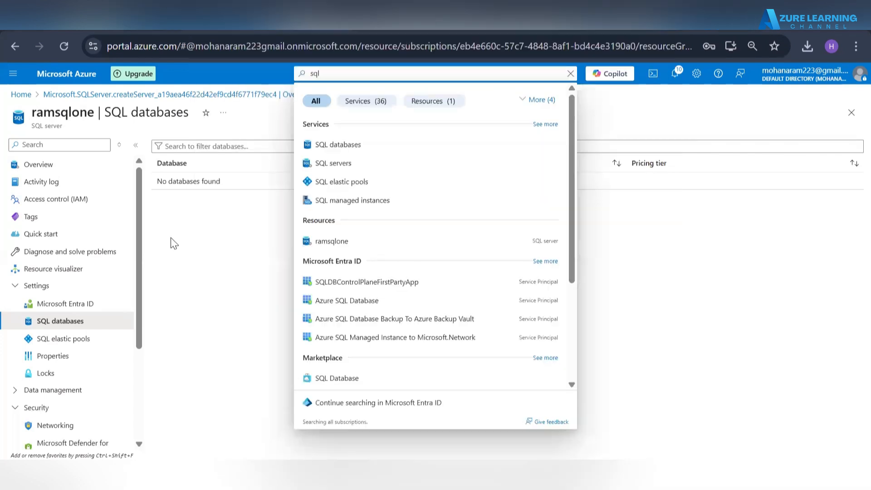
pyautogui.click(172, 243)
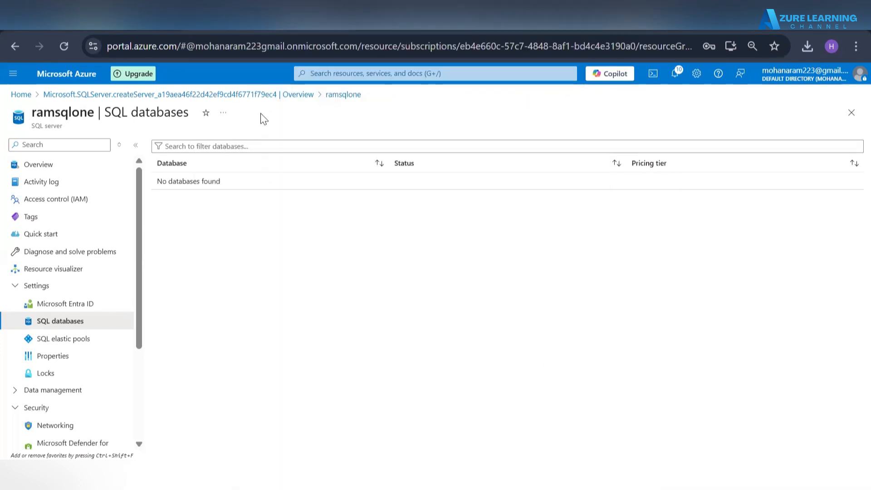
# Return to the Azure portal home page, search for "sql da", and open the SQL databases service
pyautogui.click(19, 94)
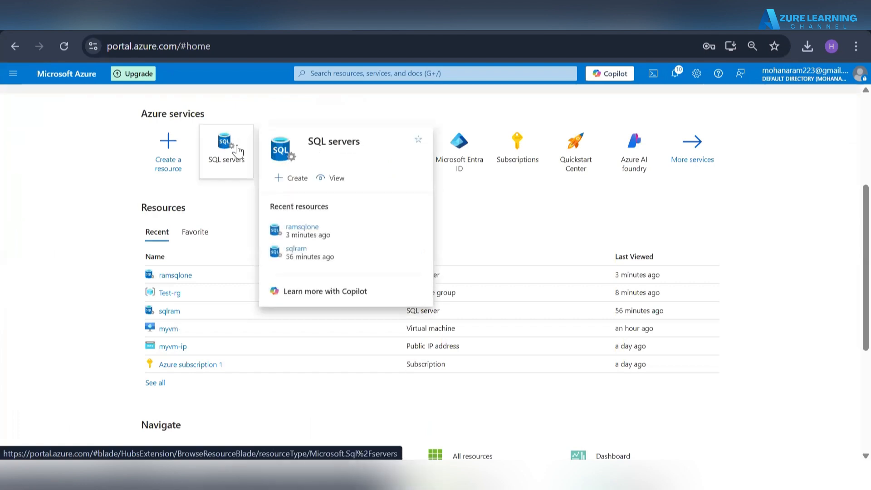
pyautogui.click(239, 149)
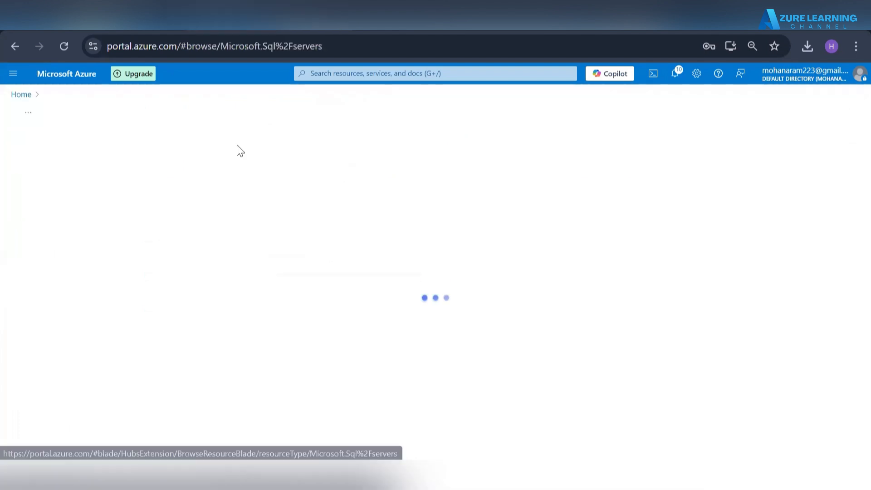
pyautogui.click(24, 96)
pyautogui.click(339, 72)
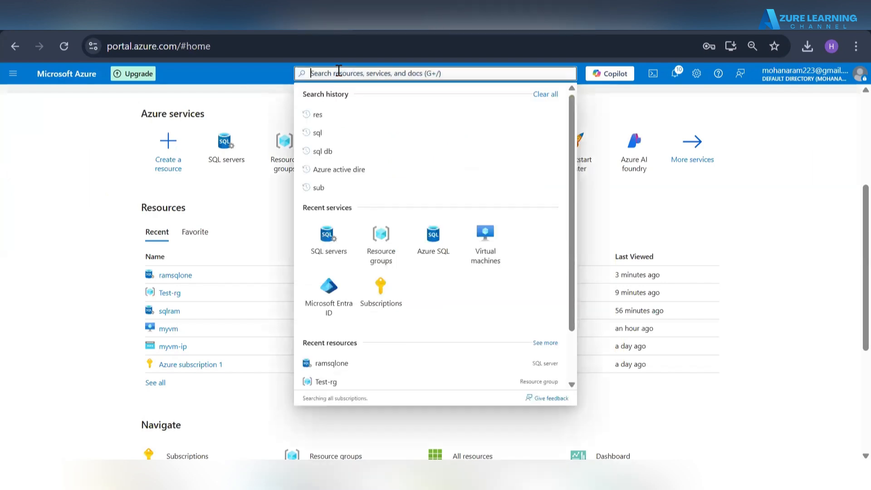
pyautogui.write('sql ')
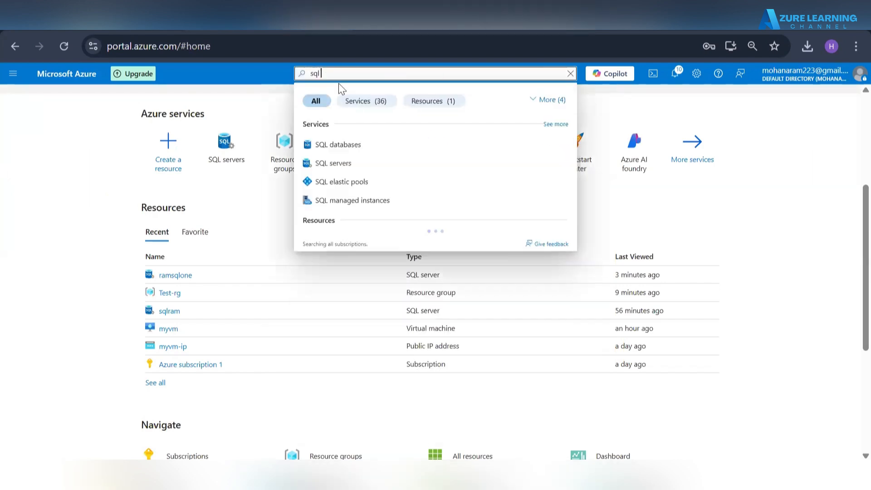
pyautogui.write('da')
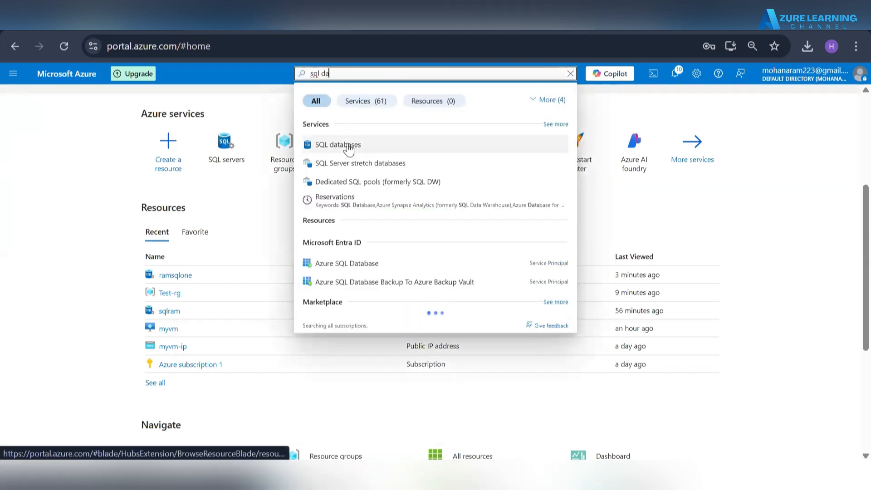
pyautogui.click(350, 143)
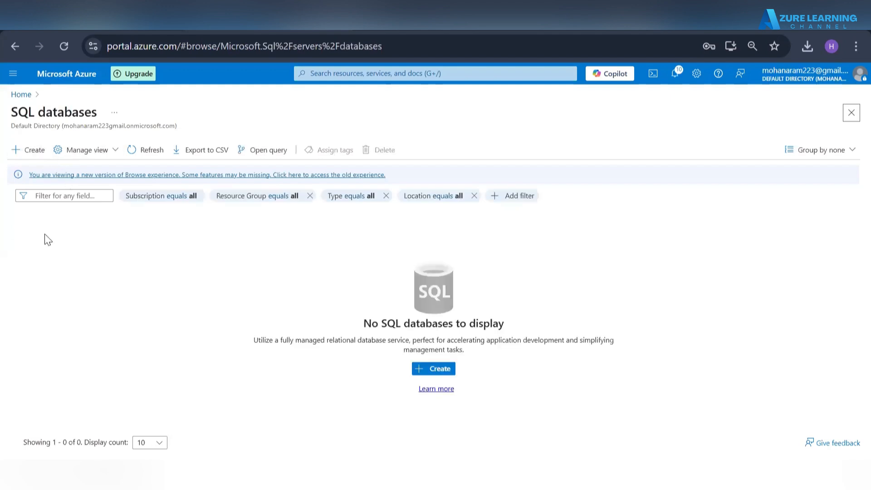
# Start creating a SQL database, review the basic settings, and set the database name to mydbtest
pyautogui.click(417, 369)
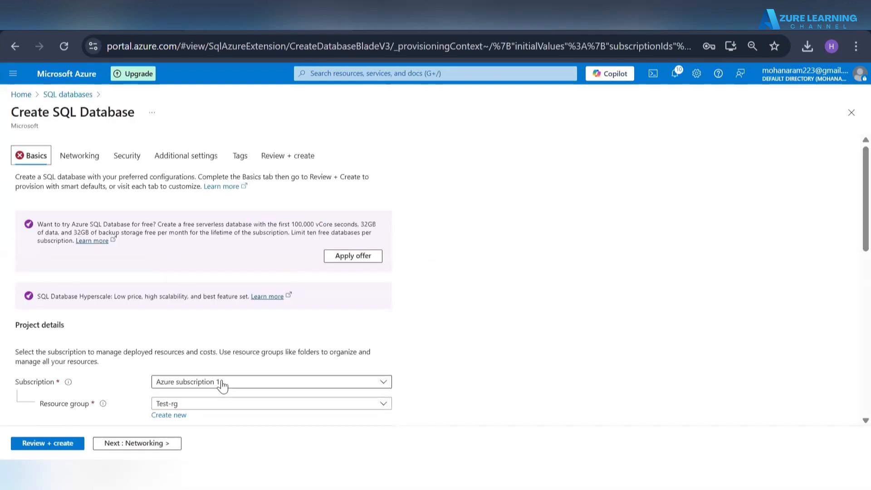
pyautogui.scroll(-2, 222, 385)
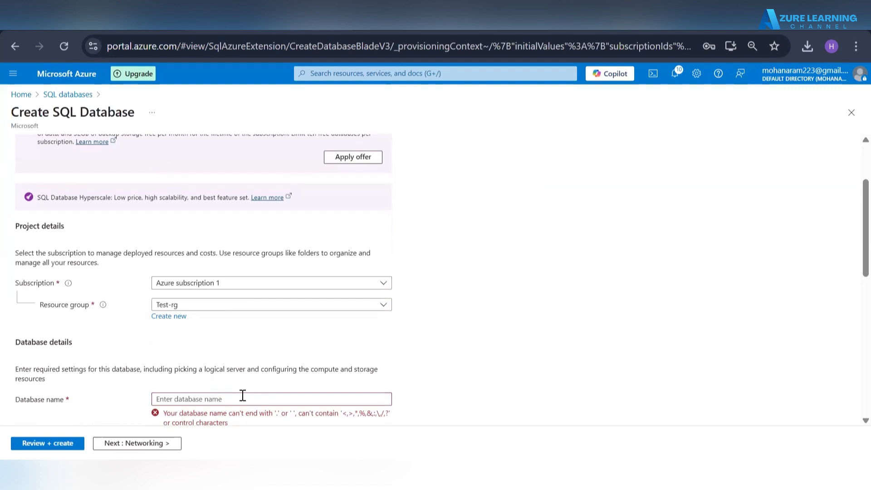
pyautogui.click(243, 395)
pyautogui.scroll(-10, 242, 395)
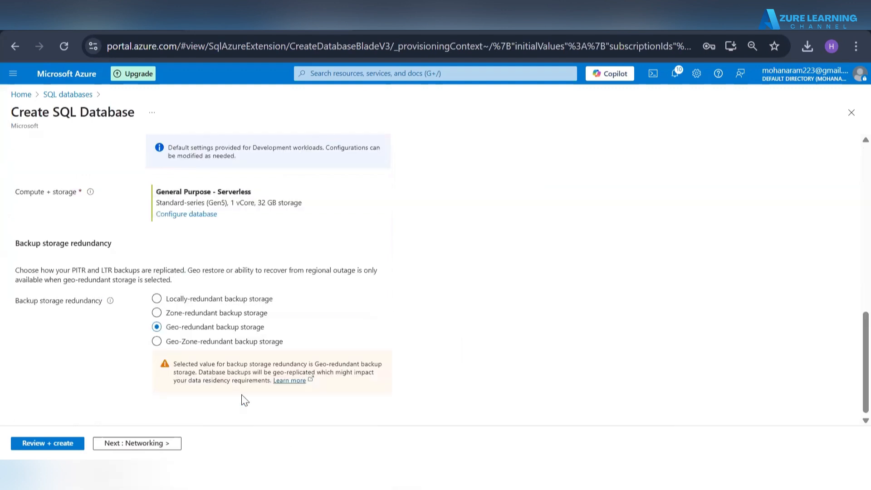
pyautogui.scroll(5, 301, 267)
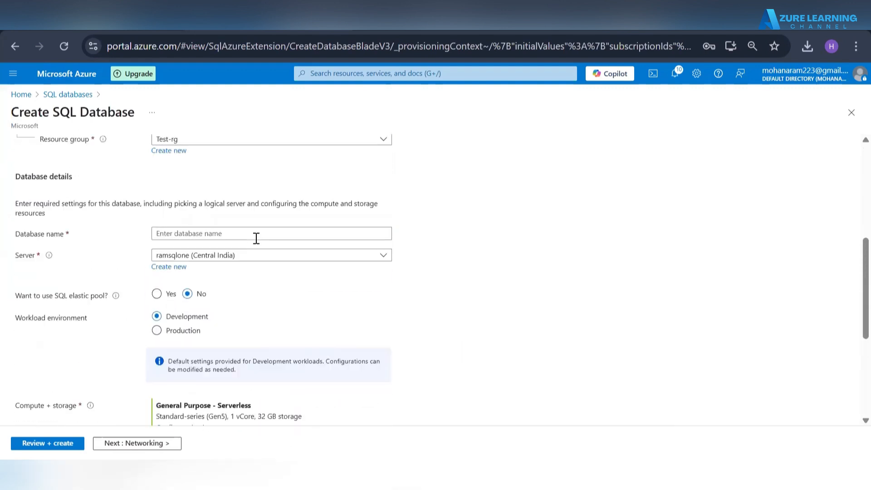
pyautogui.click(210, 244)
pyautogui.write('my')
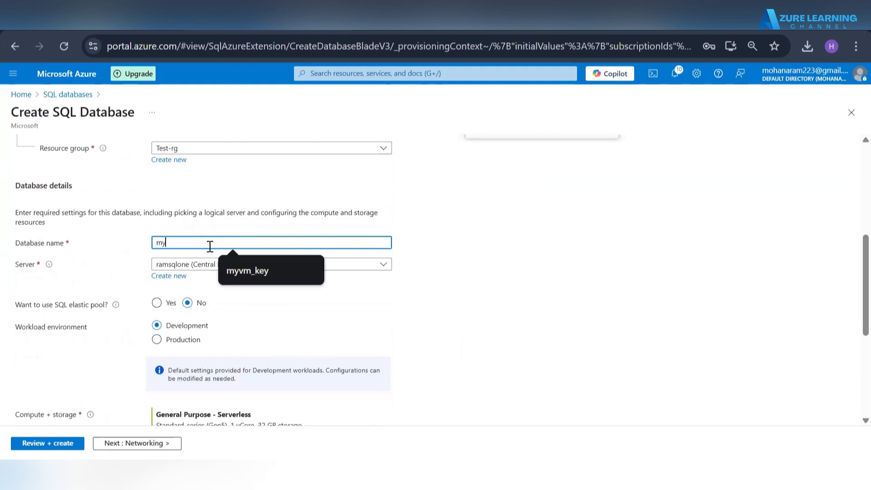
pyautogui.write('dbtest')
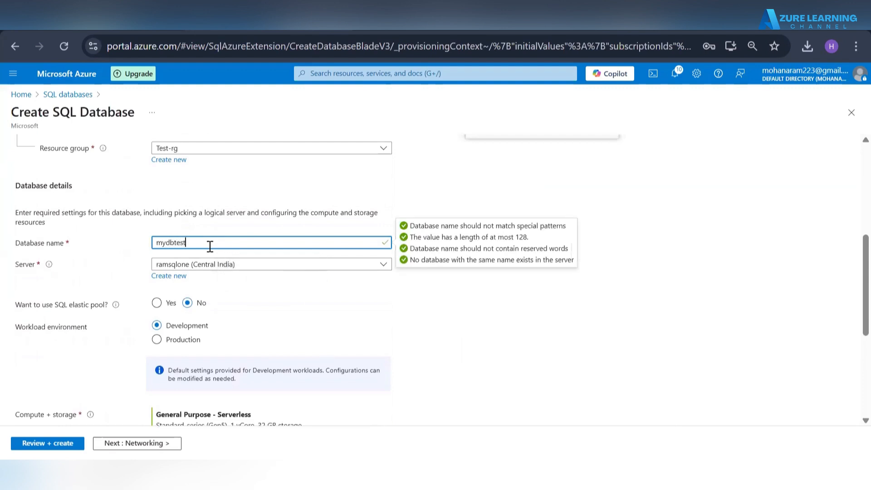
# Keep the Development workload environment for mydbtest and set its backup storage redundancy to Locally-redundant backup storage
pyautogui.scroll(-2, 209, 247)
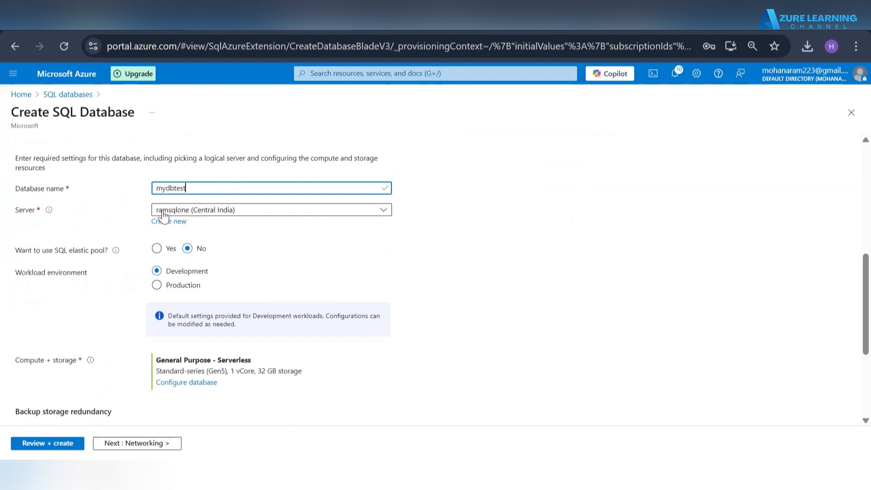
pyautogui.scroll(-2, 262, 258)
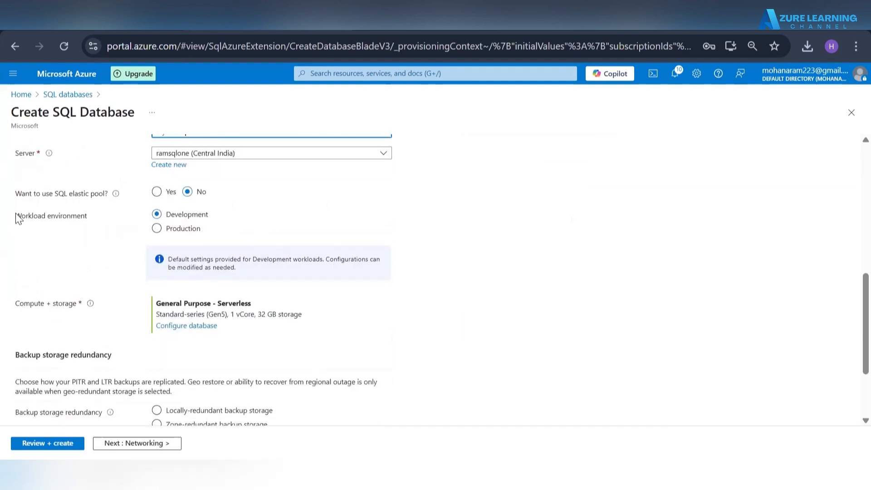
pyautogui.moveTo(16, 217); pyautogui.dragTo(130, 224)
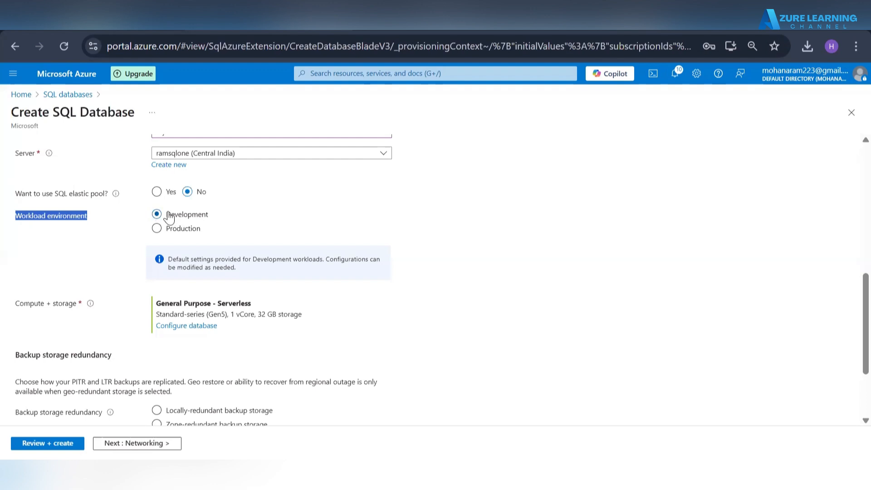
pyautogui.moveTo(169, 217); pyautogui.dragTo(219, 221)
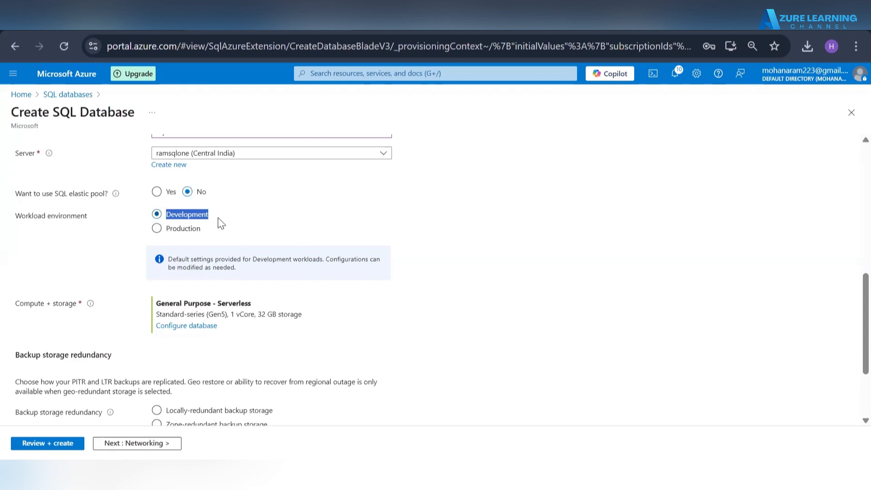
pyautogui.scroll(-3, 304, 245)
pyautogui.scroll(2, 303, 245)
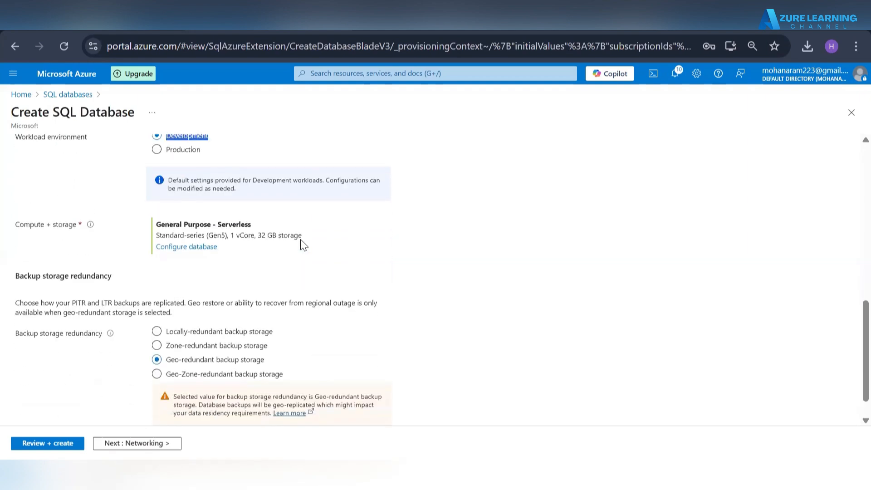
pyautogui.scroll(-2, 304, 245)
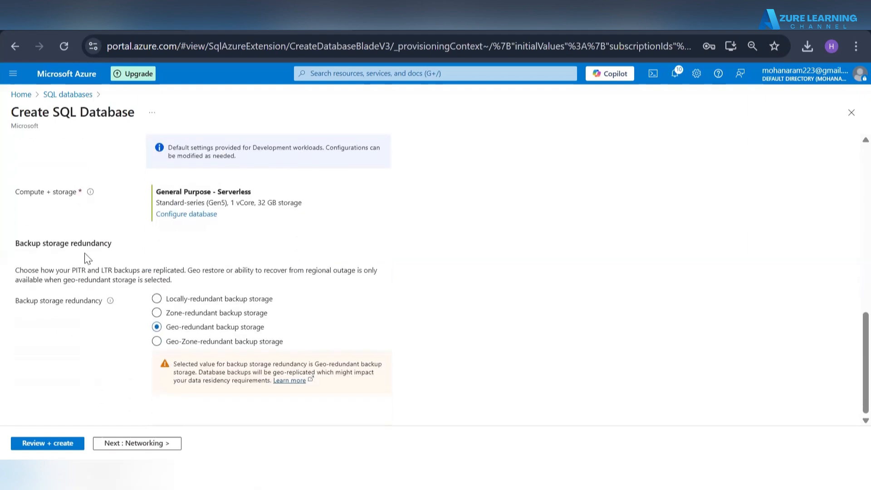
pyautogui.tripleClick(58, 245)
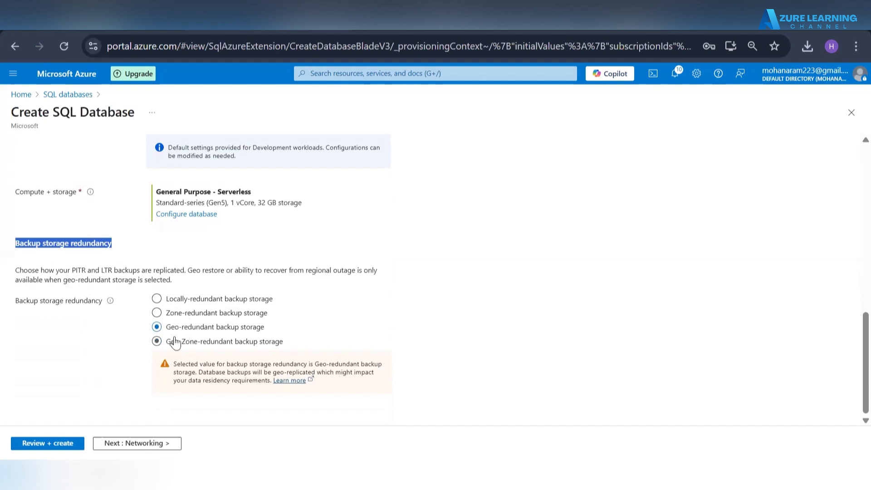
pyautogui.click(157, 300)
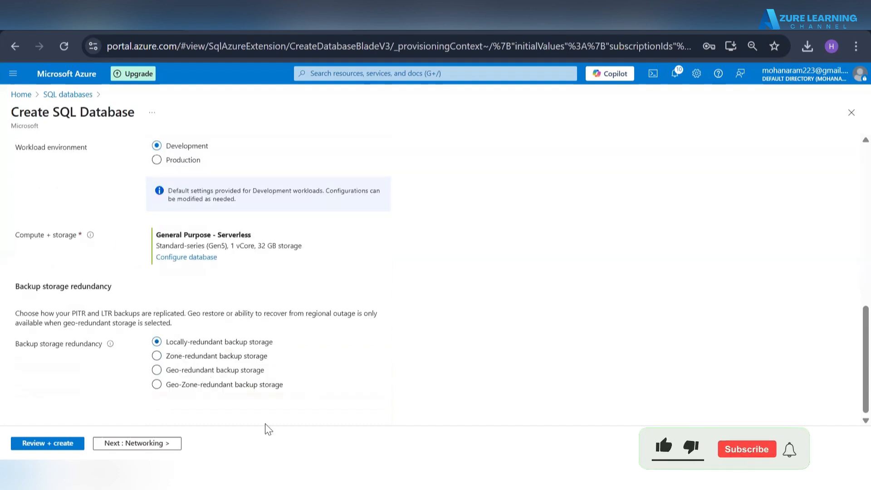
# Review the database's networking, security and additional settings, keep the defaults, and proceed to the final review
pyautogui.click(141, 443)
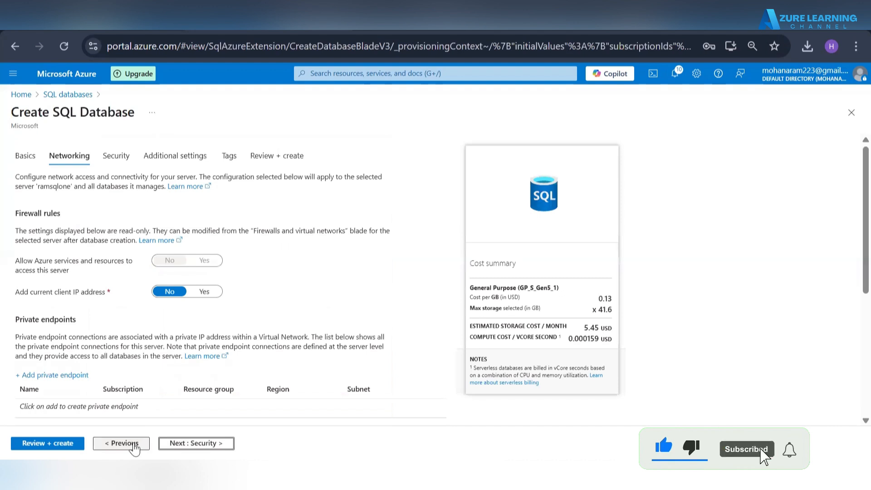
pyautogui.scroll(-3, 252, 195)
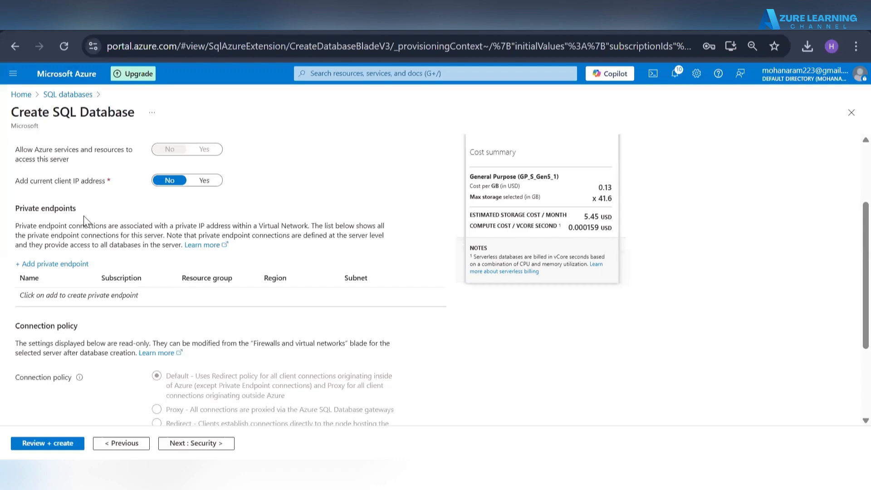
pyautogui.scroll(1, 85, 221)
pyautogui.scroll(-3, 89, 221)
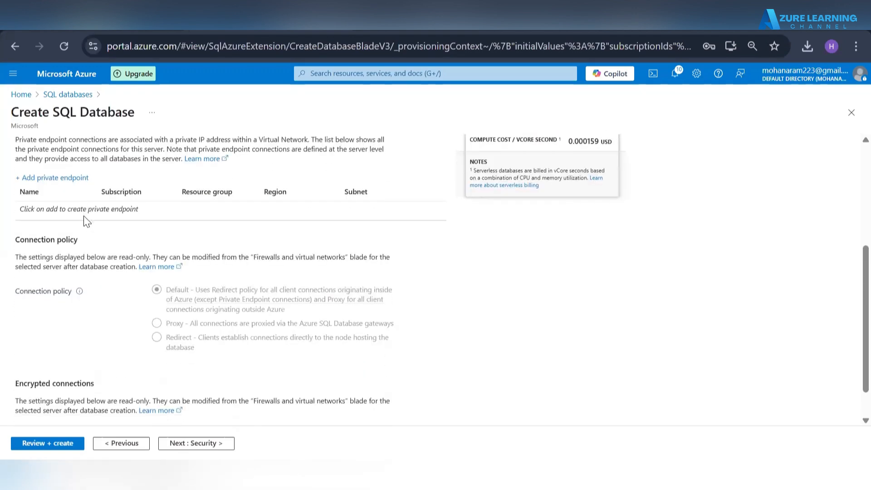
pyautogui.scroll(-2, 108, 292)
pyautogui.click(191, 442)
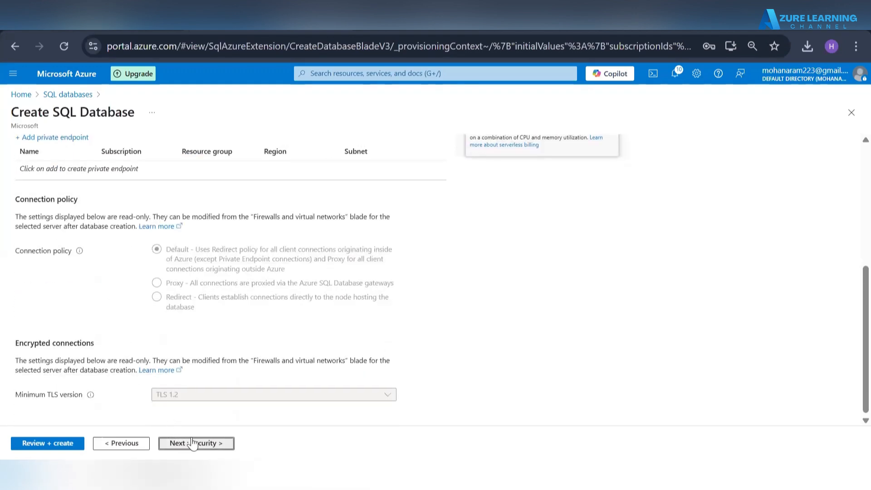
pyautogui.scroll(-3, 92, 208)
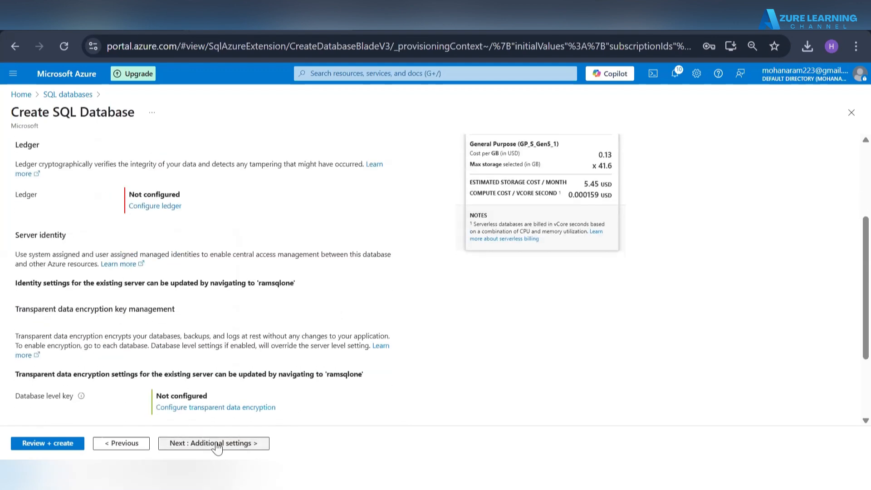
pyautogui.click(213, 443)
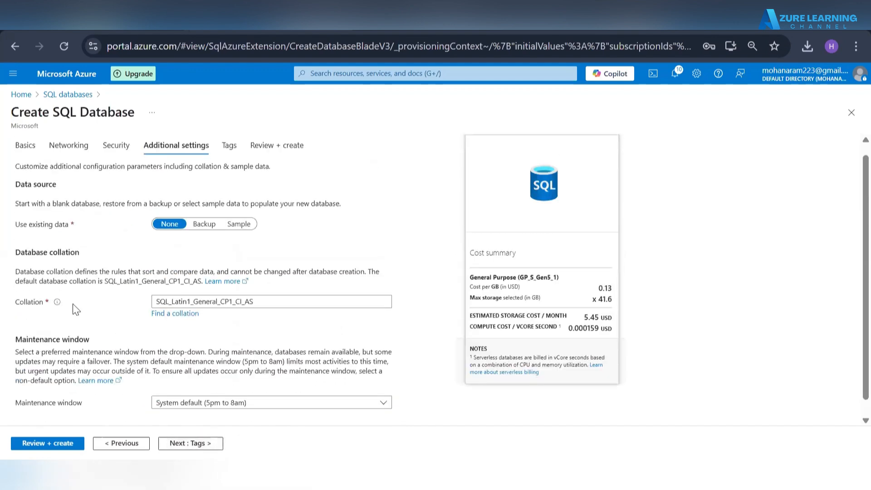
pyautogui.click(189, 447)
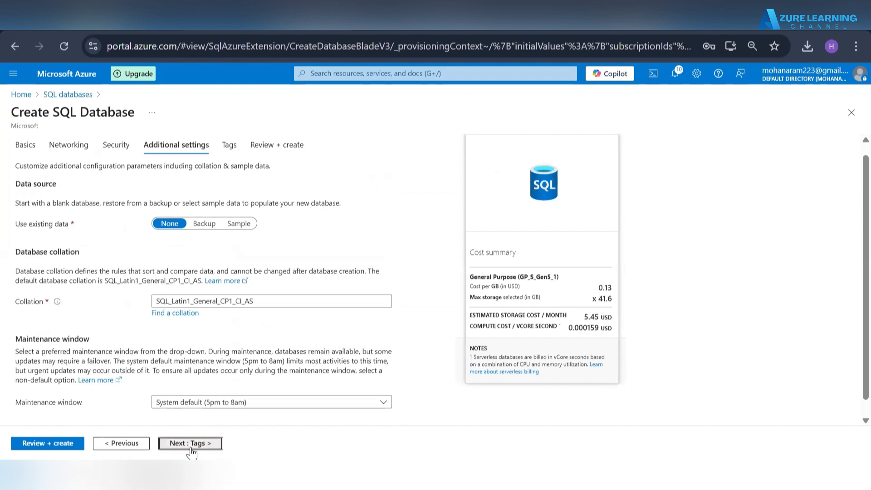
pyautogui.click(189, 447)
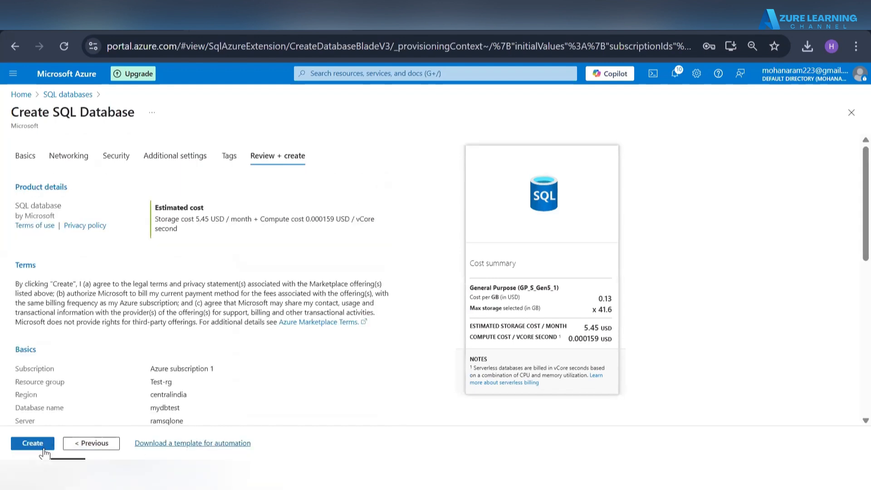
# Submit the creation of mydbtest in the Azure portal and view ramsqlone's Databases list in SQL Server Management Studio
pyautogui.moveTo(409, 474)
pyautogui.click(589, 475)
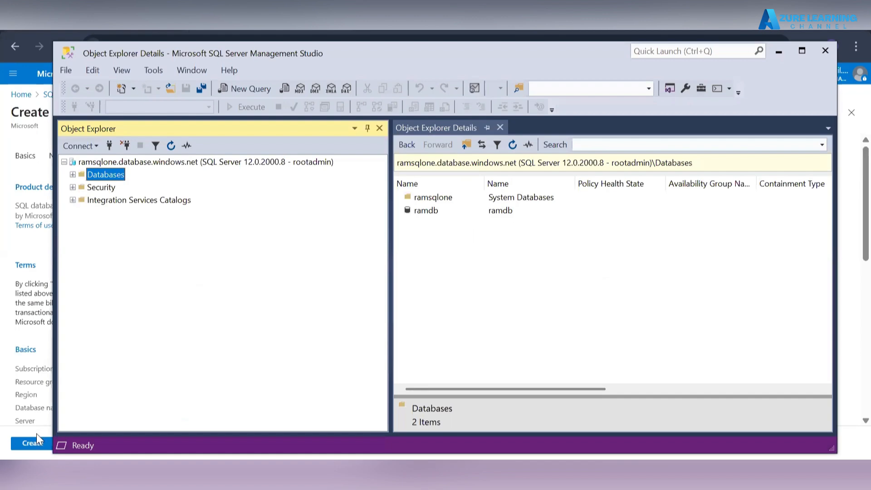
pyautogui.click(12, 287)
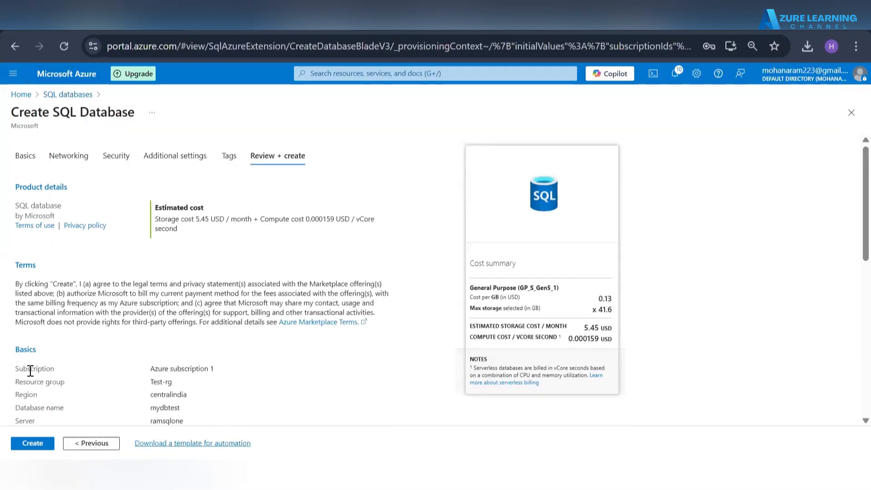
pyautogui.click(33, 443)
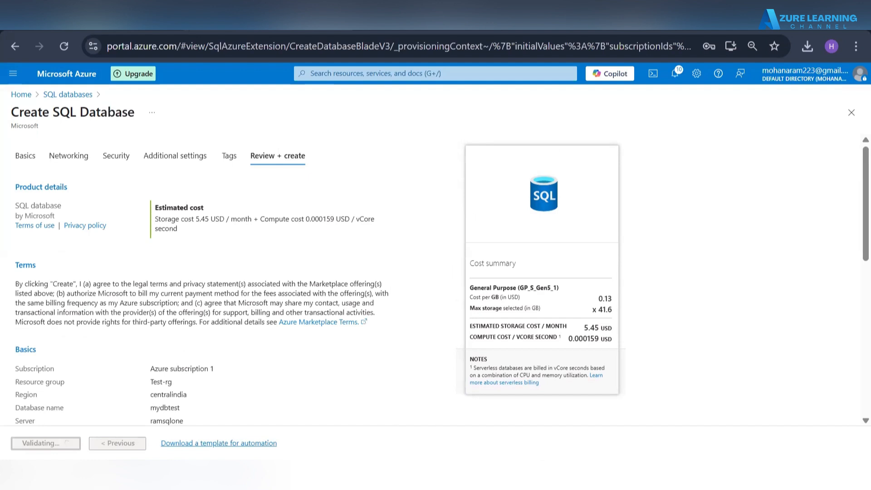
pyautogui.moveTo(588, 477)
pyautogui.click(588, 408)
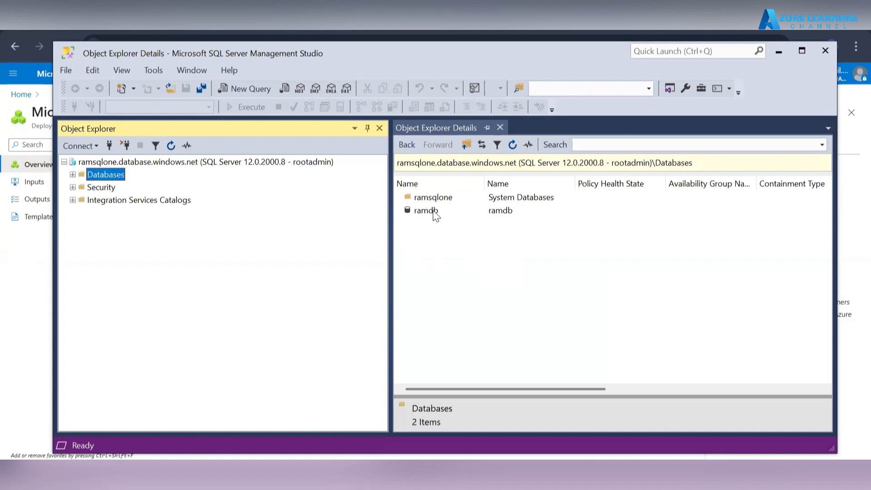
# Search Windows for "azure" and launch Azure Data Studio
pyautogui.moveTo(349, 474)
pyautogui.moveTo(409, 473)
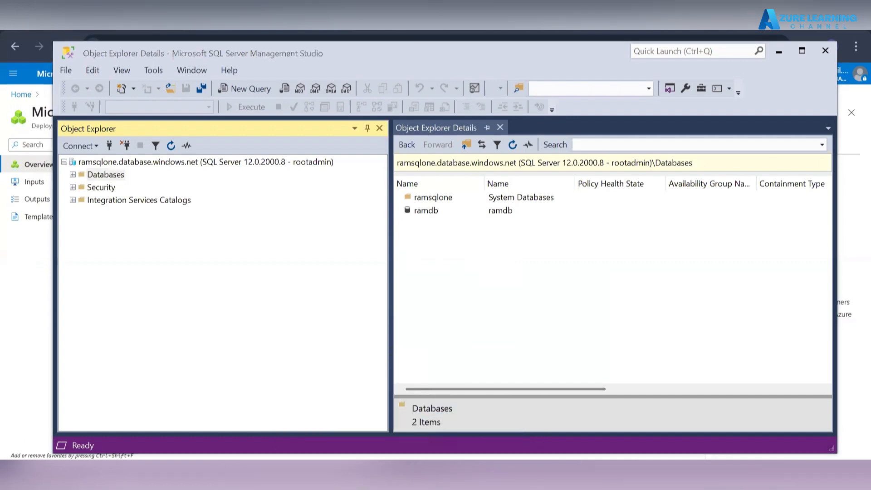
pyautogui.write('z')
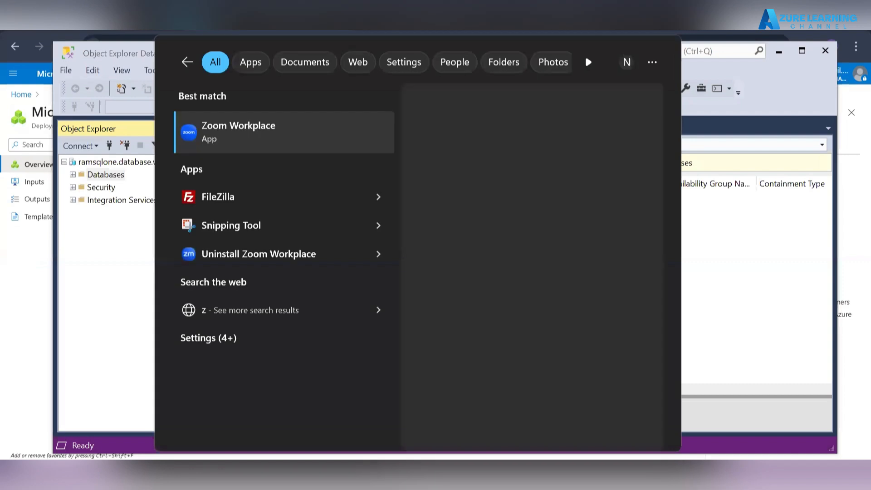
pyautogui.write('ure')
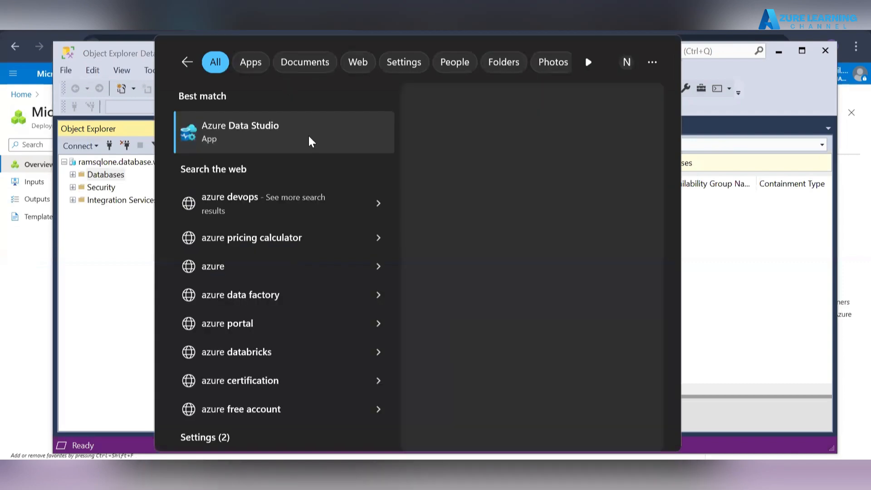
pyautogui.click(309, 135)
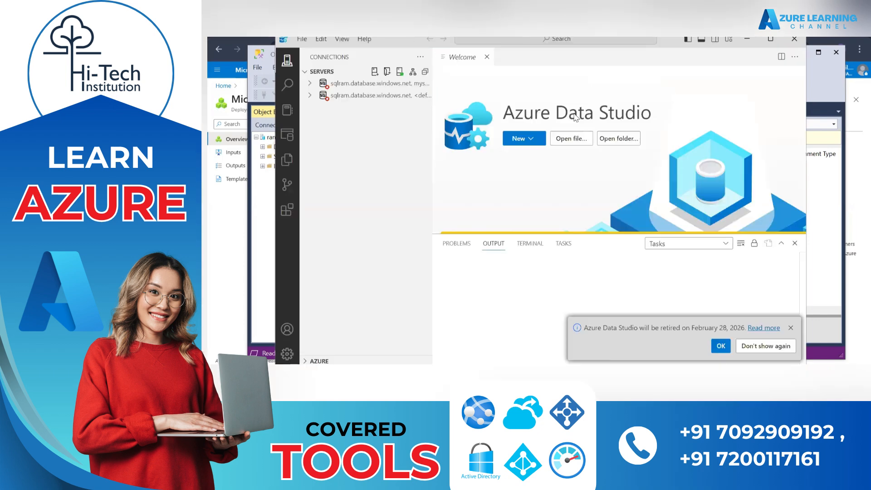
# Search the Azure Data Studio extensions for "impo" and open the SQL Server Import extension's details
pyautogui.click(286, 210)
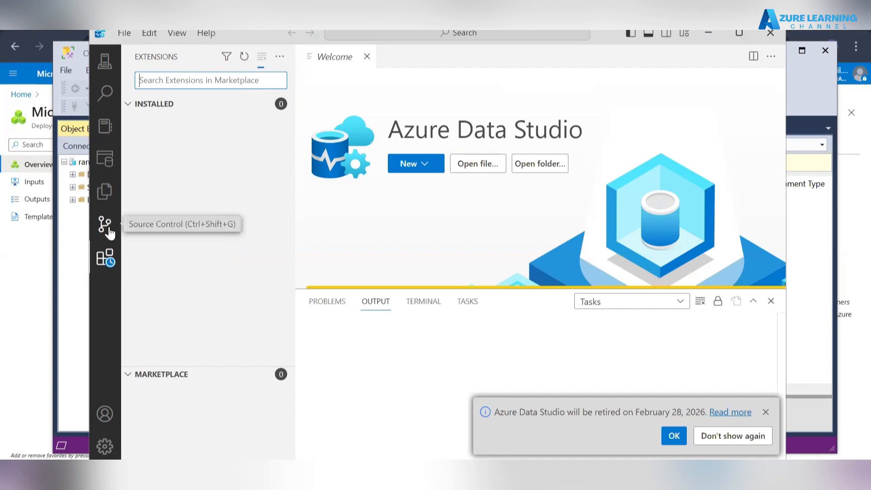
pyautogui.write('a')
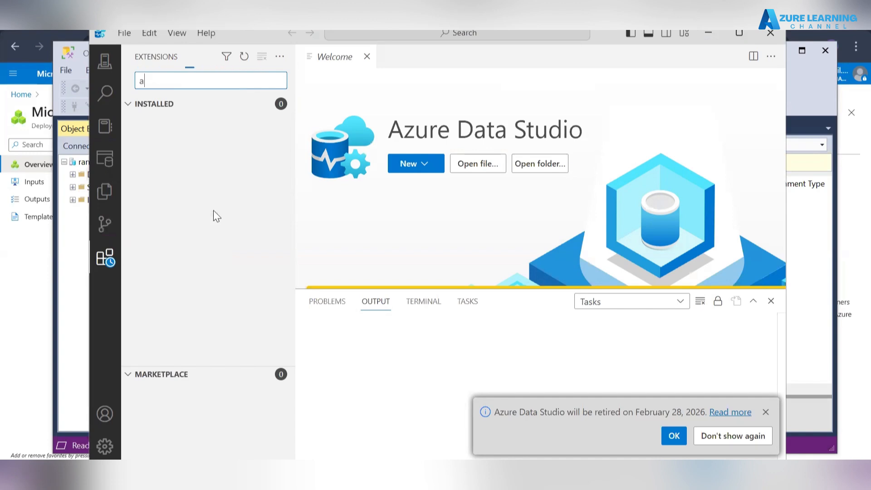
pyautogui.write('zure im')
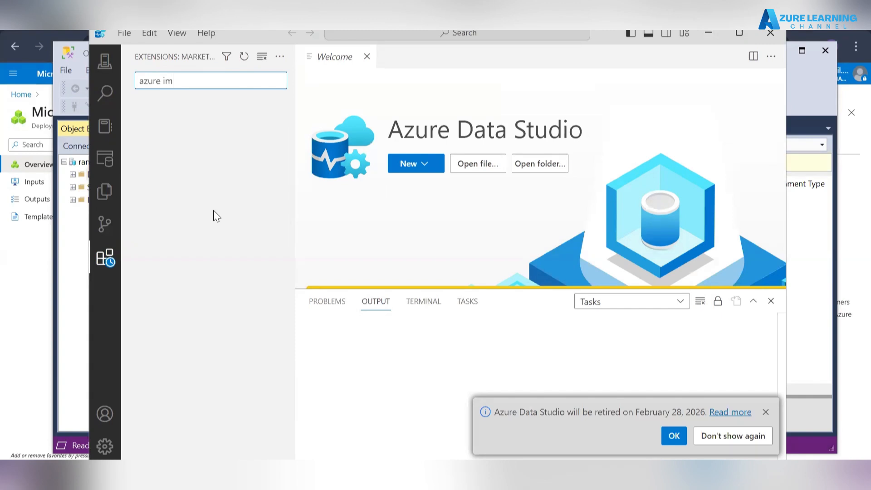
pyautogui.write('po')
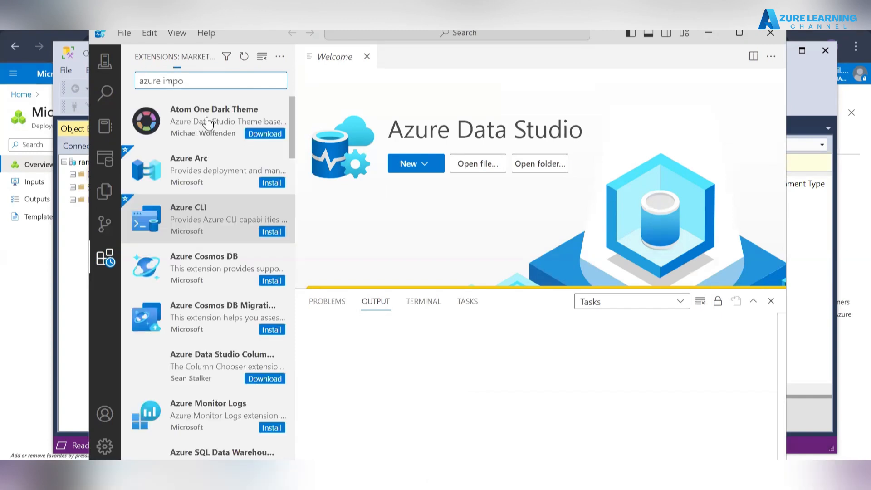
pyautogui.click(163, 81)
pyautogui.press('BackSpace')
pyautogui.press('BackSpace')
pyautogui.press('BackSpace')
pyautogui.press('BackSpace')
pyautogui.press('BackSpace')
pyautogui.press('BackSpace')
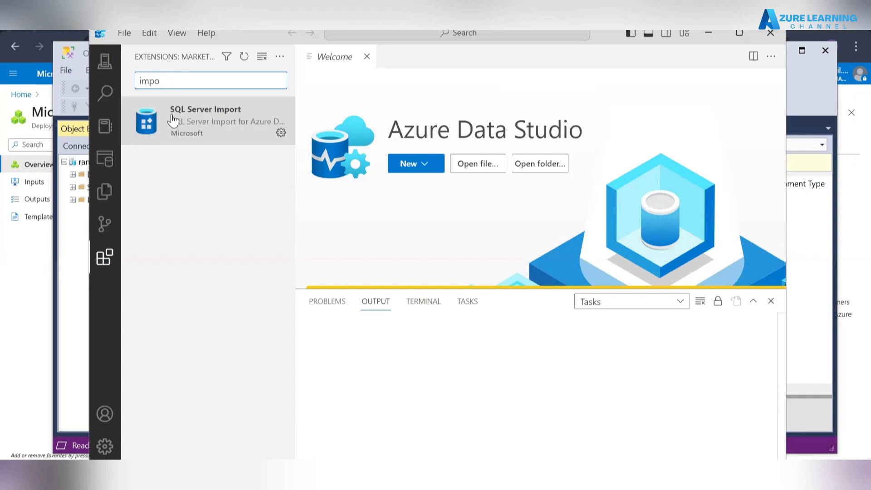
pyautogui.click(210, 117)
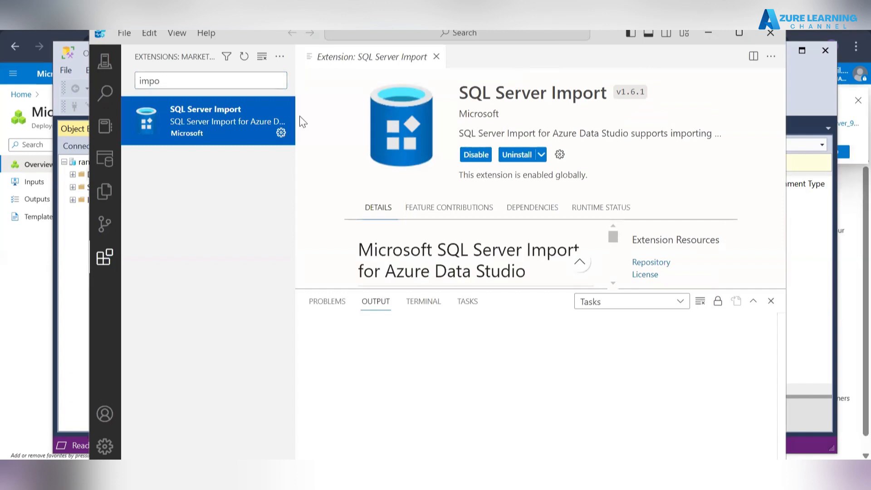
# Start a new connection in Azure Data Studio to server ramsqlone.database.windows.net with SQL Login authentication
pyautogui.click(103, 66)
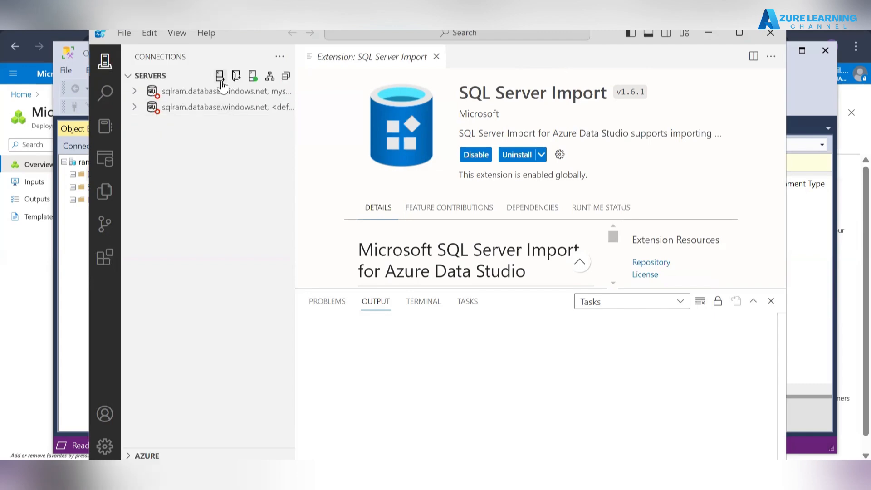
pyautogui.click(221, 78)
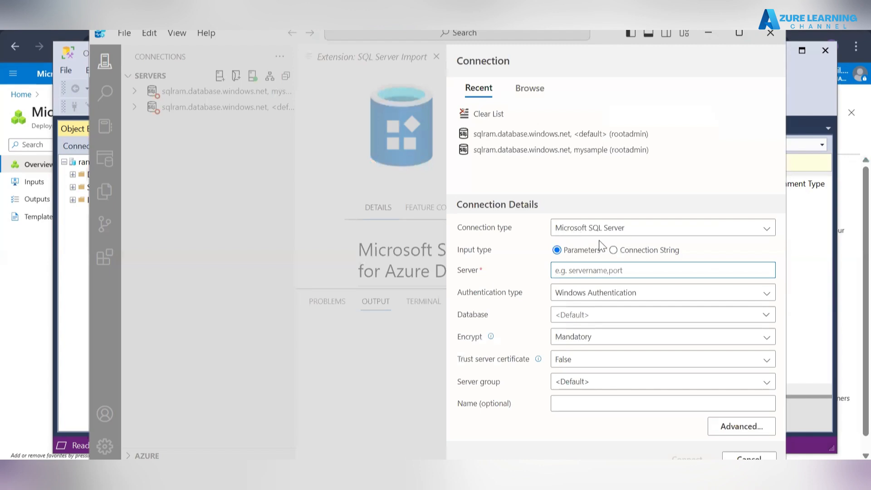
pyautogui.write('ramsqlone.database.windows.net')
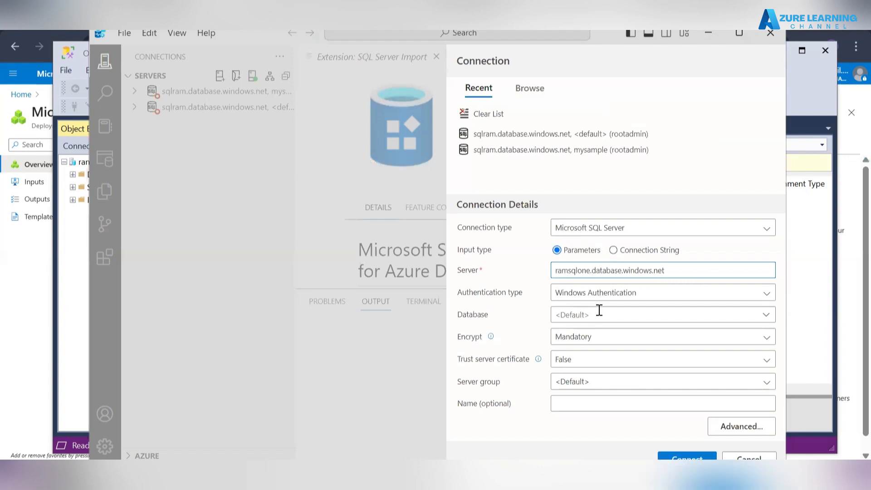
pyautogui.click(637, 297)
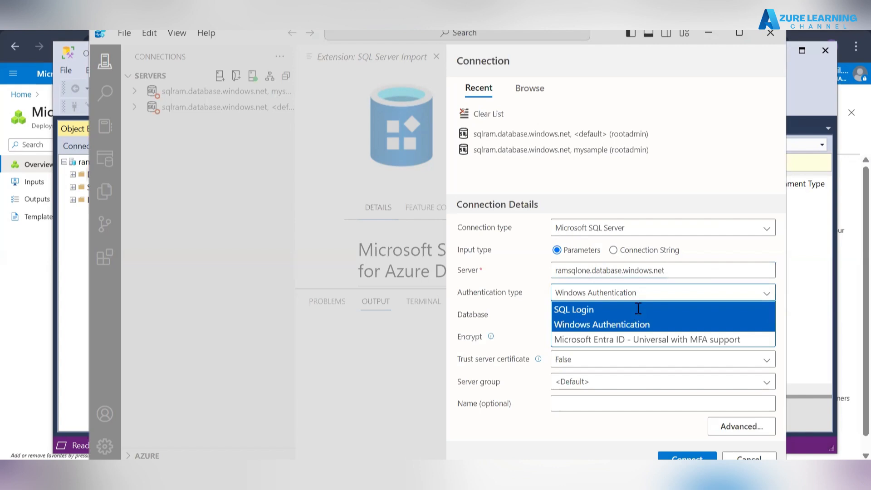
pyautogui.click(638, 312)
# Enter the user name rootadmin and the account password, keep the other connection settings, and connect to the server
pyautogui.click(590, 283)
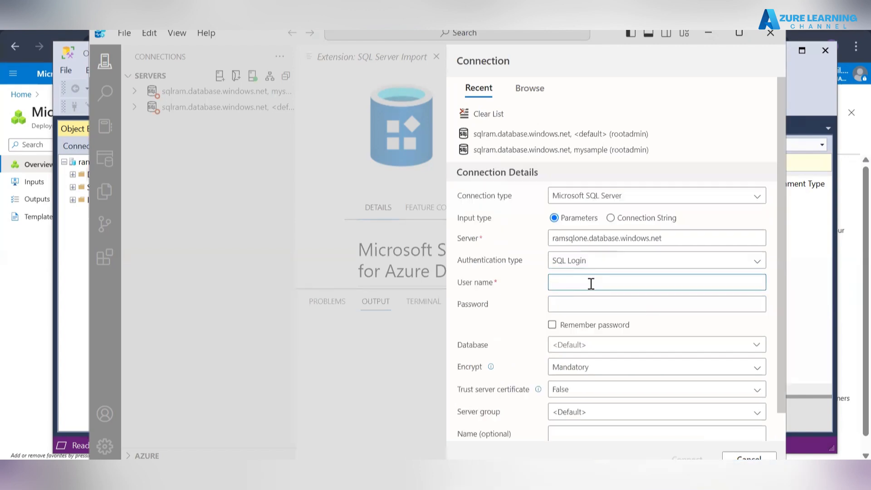
pyautogui.write('rootadmin')
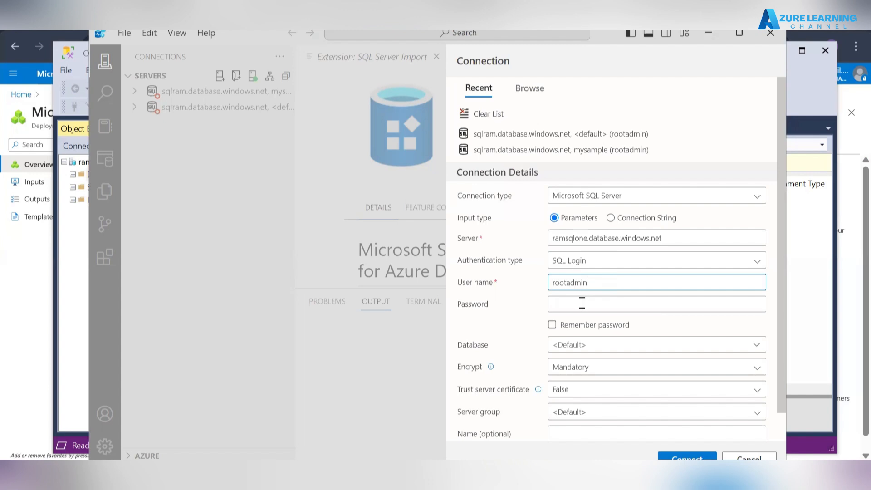
pyautogui.click(582, 303)
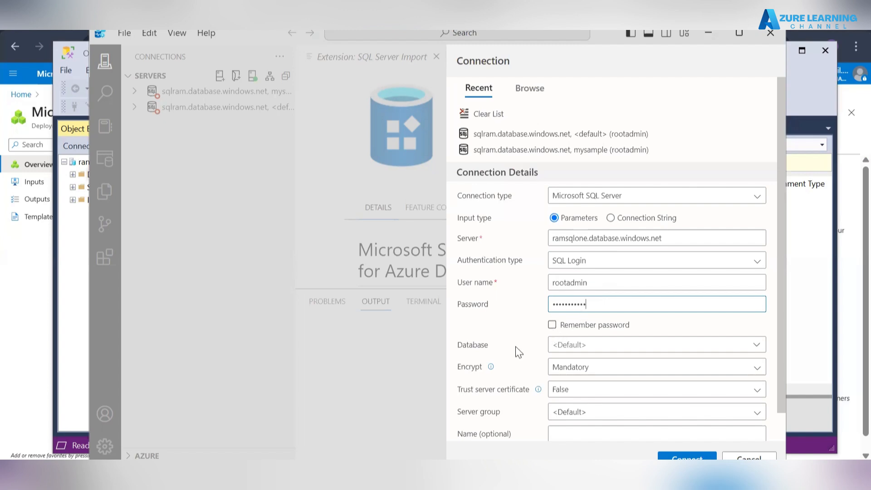
pyautogui.scroll(-1, 515, 350)
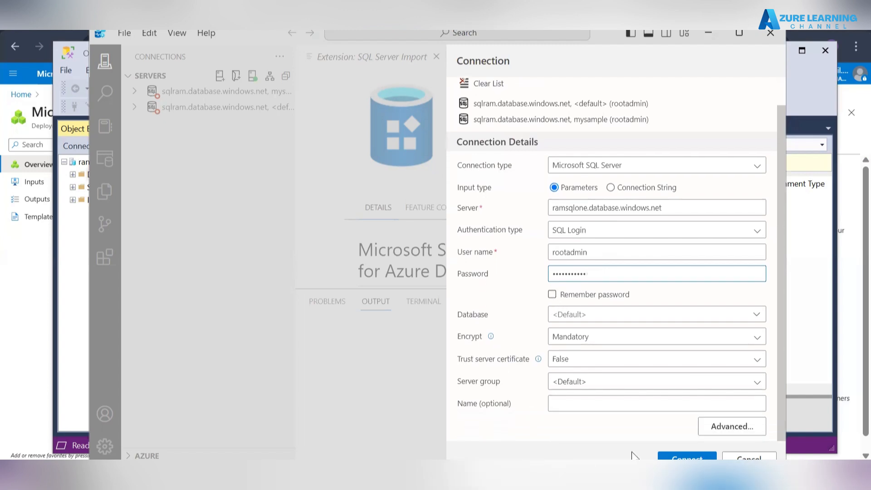
pyautogui.click(681, 456)
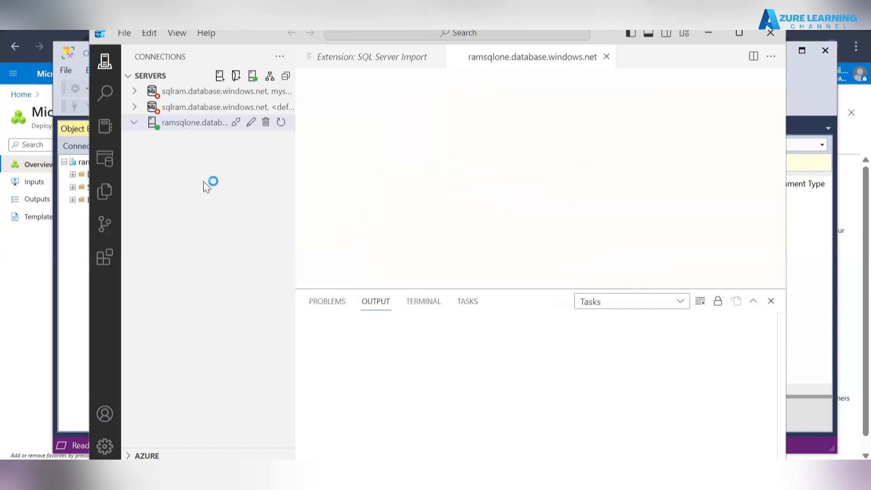
# Launch the Import wizard for the ramsqlone server and choose ramdb as the database the table is created in
pyautogui.rightClick(194, 127)
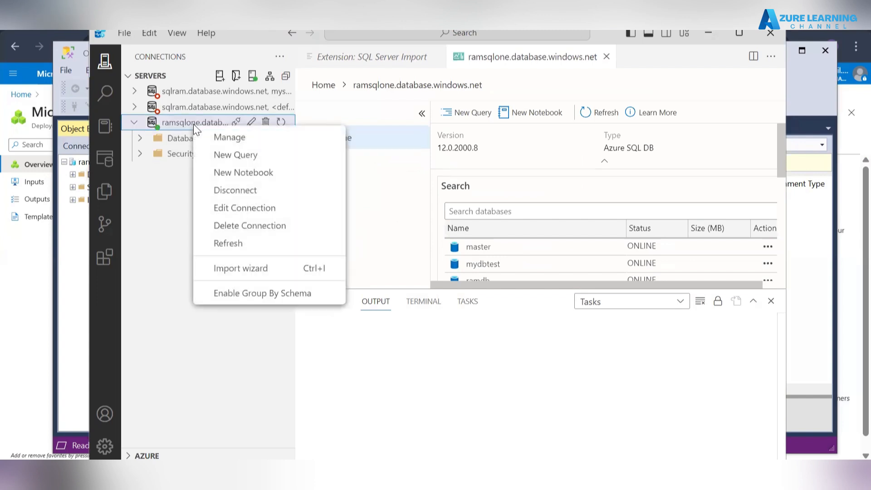
pyautogui.click(258, 270)
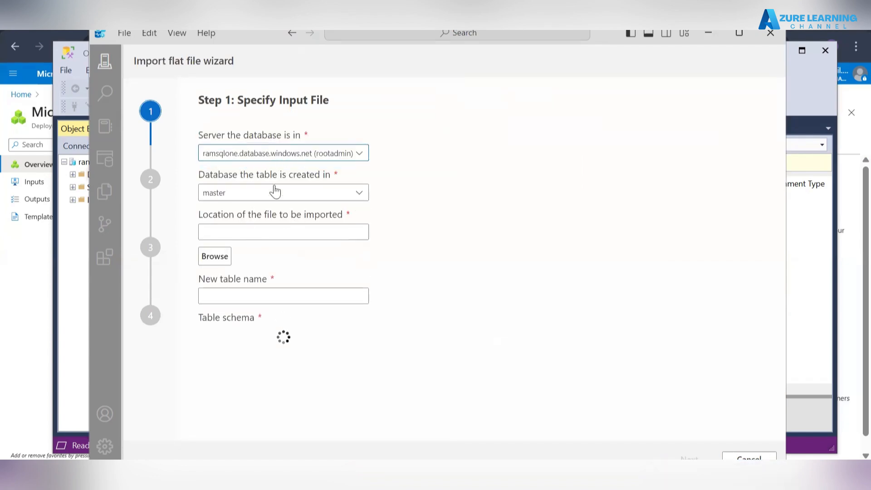
pyautogui.click(325, 196)
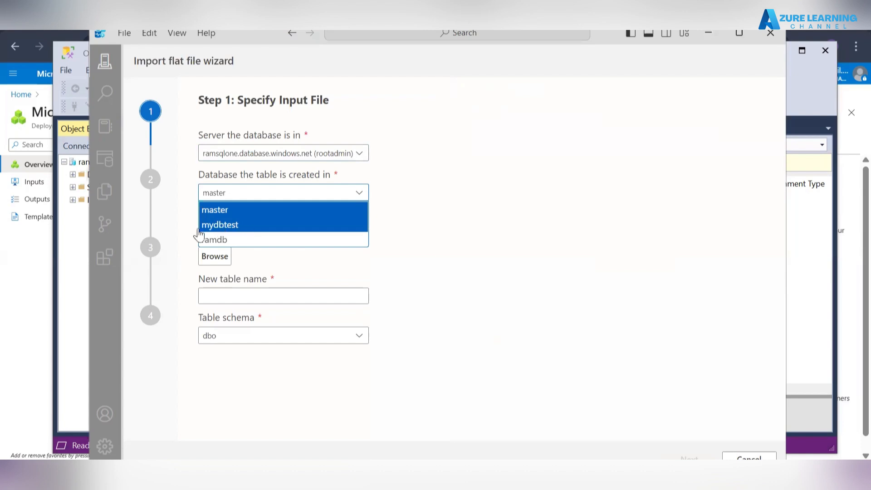
pyautogui.click(16, 286)
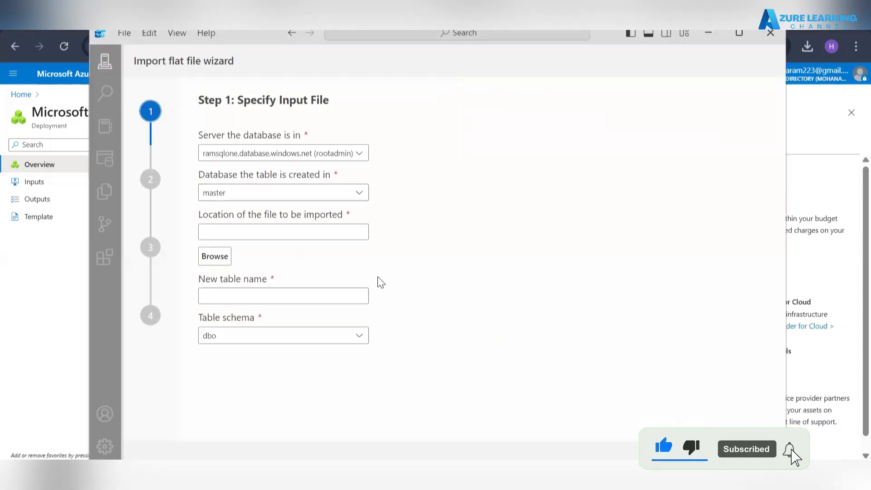
pyautogui.click(306, 198)
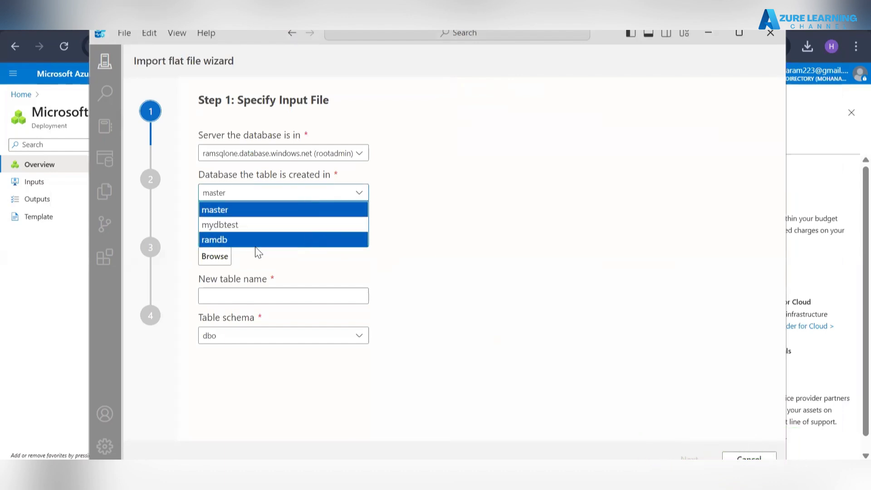
pyautogui.click(268, 242)
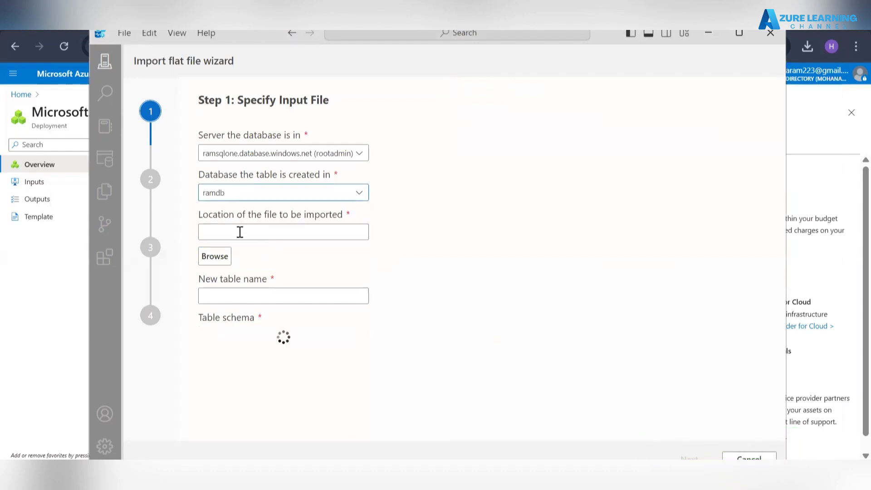
# Select the StudentsSocialMediaAddiction-copy file from the archive (4) folder in Downloads as the file to import
pyautogui.click(224, 264)
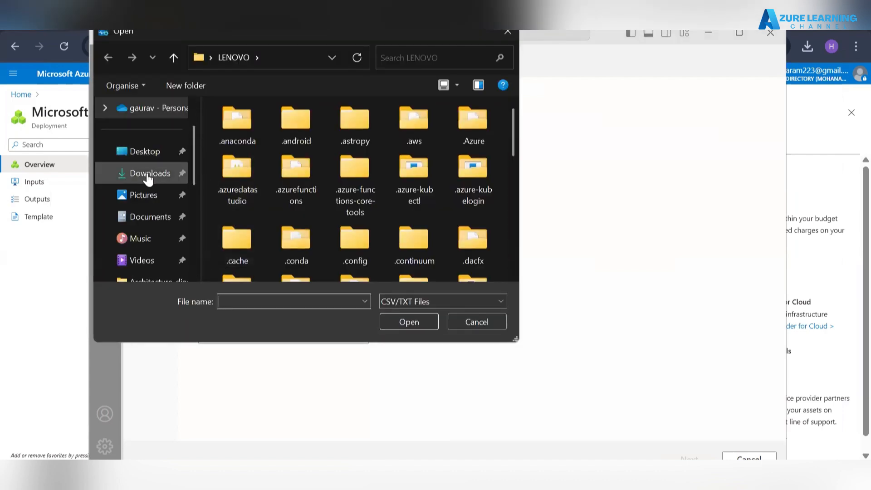
pyautogui.click(148, 174)
pyautogui.doubleClick(237, 136)
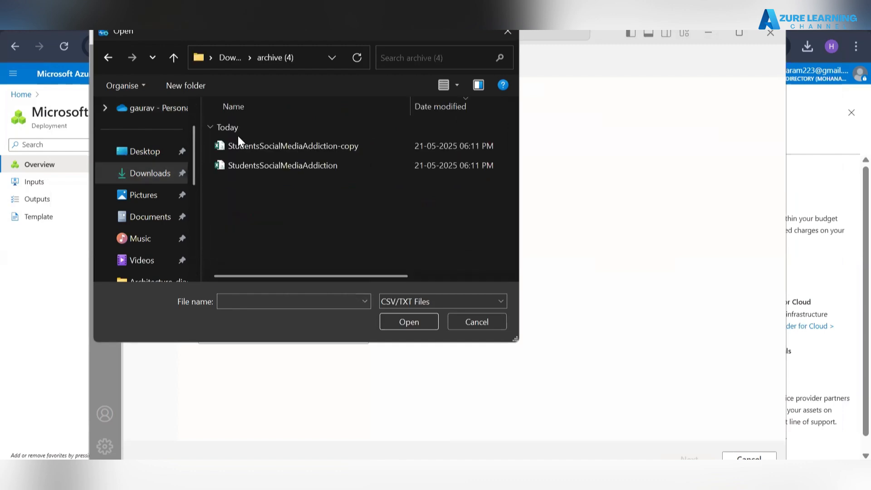
pyautogui.click(268, 141)
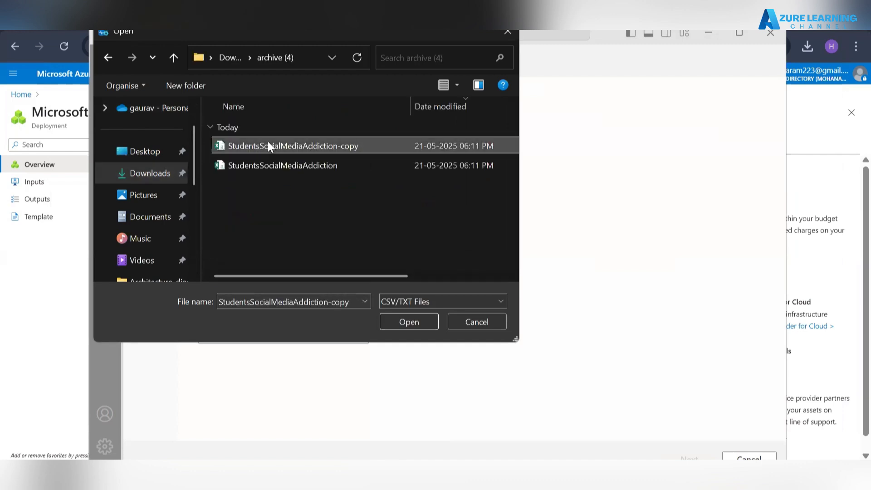
pyautogui.click(414, 323)
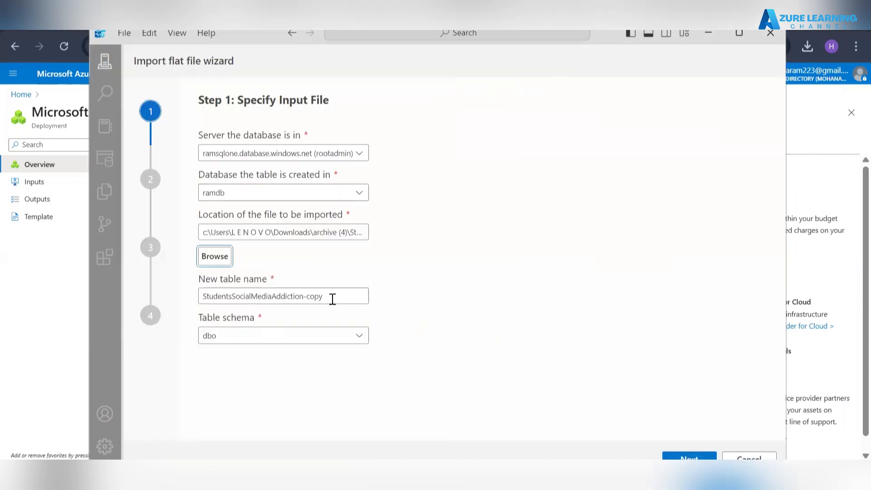
# Copy the proposed table name into a new Notepad++ document and set the wizard's new table name to StudentsSocialMediaAddiction
pyautogui.moveTo(335, 297); pyautogui.dragTo(190, 308)
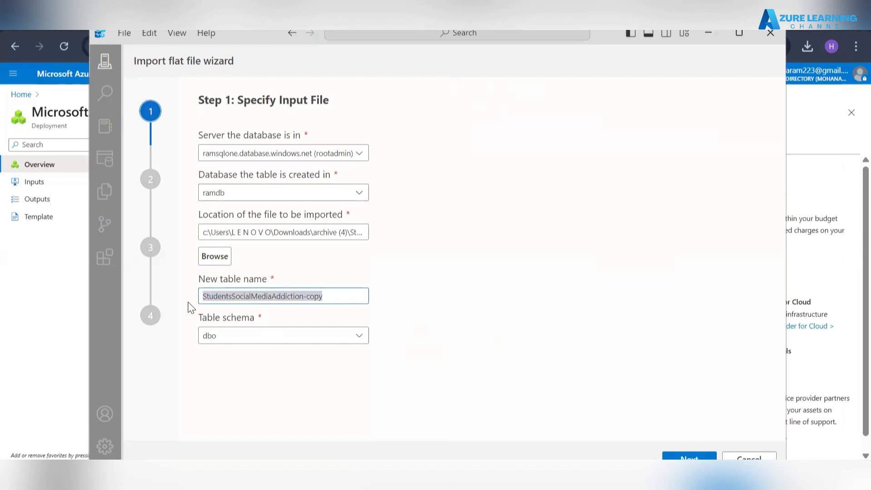
pyautogui.moveTo(439, 474)
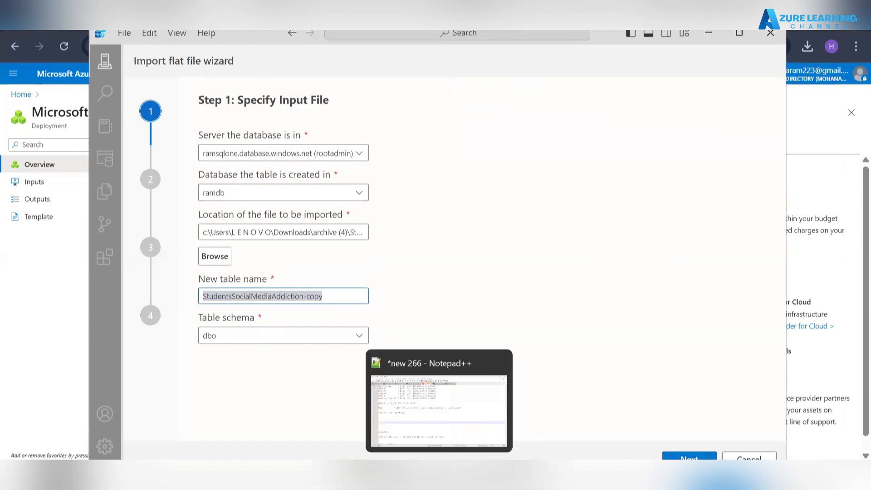
pyautogui.click(439, 403)
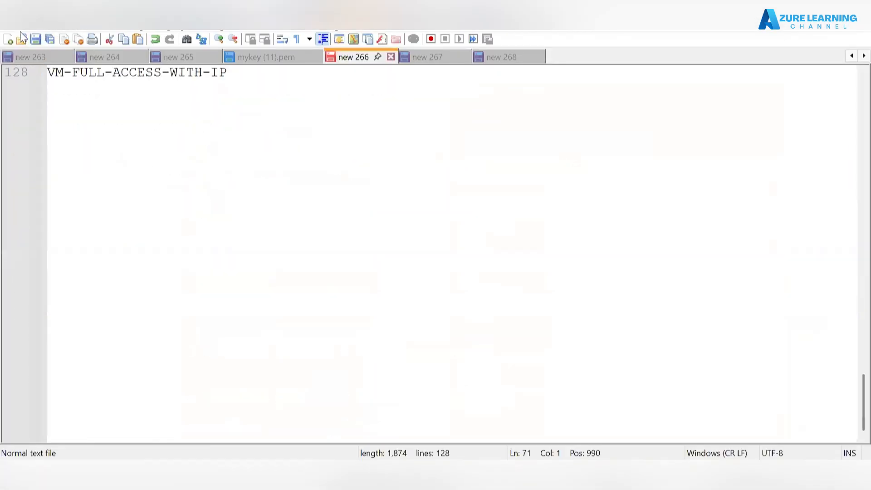
pyautogui.click(13, 25)
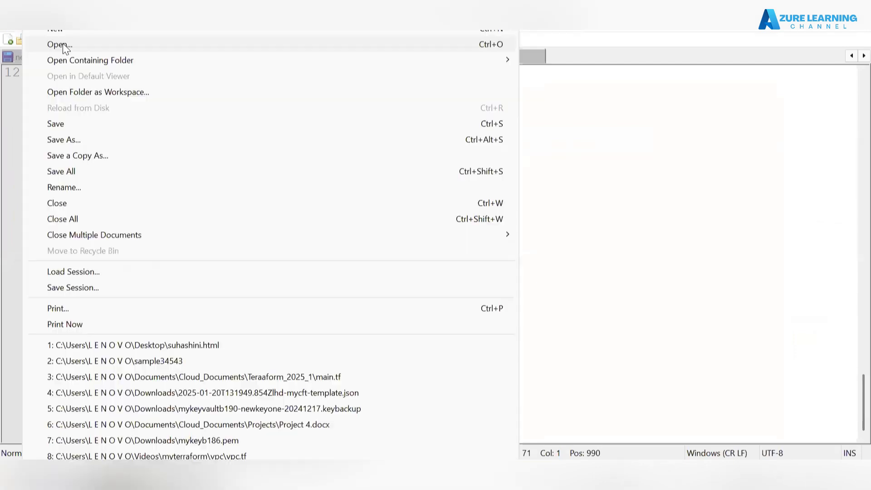
pyautogui.click(77, 35)
pyautogui.hotkey('ctrl', 'v')
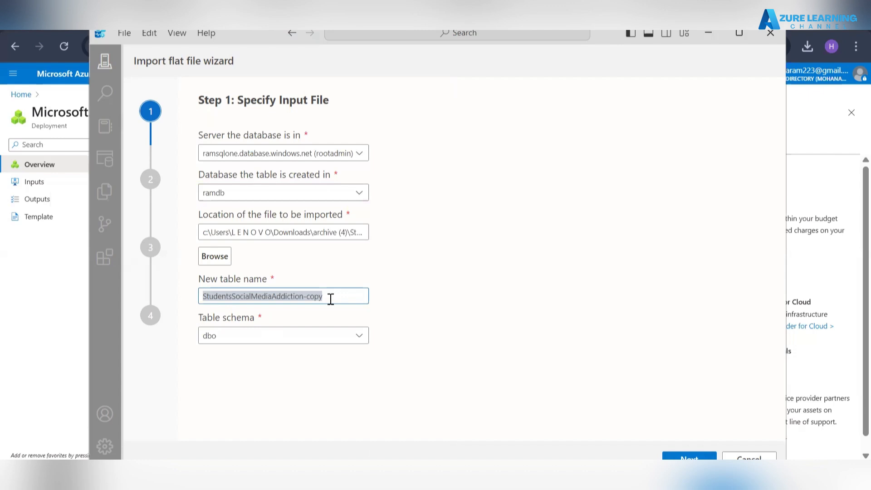
pyautogui.hotkey('ctrl', 'v')
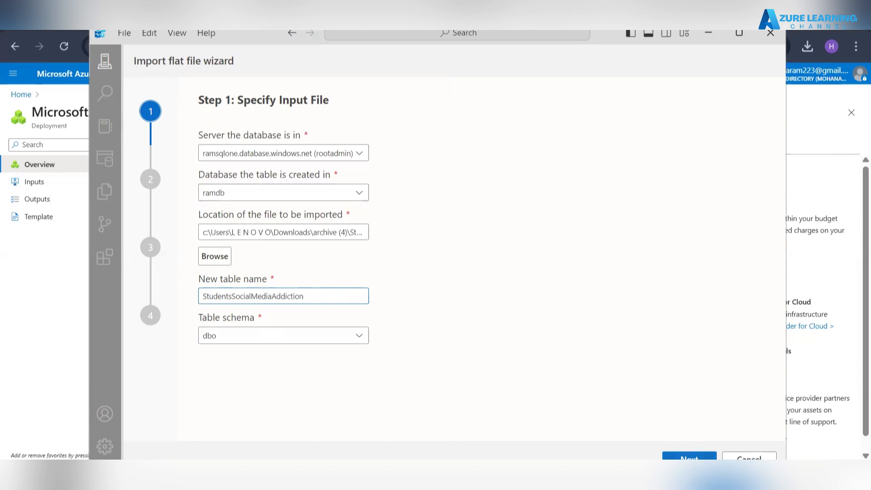
# Proceed to the Preview Data stage and examine the student rows through row 50
pyautogui.click(688, 457)
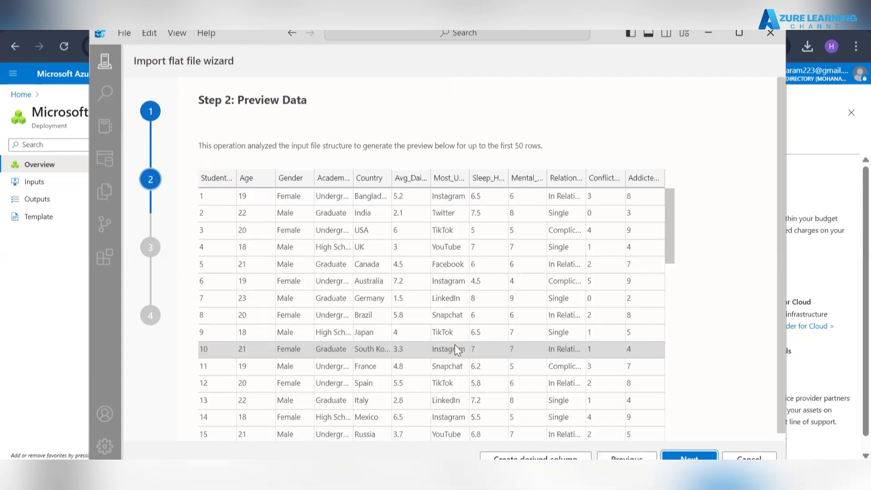
pyautogui.scroll(-2, 322, 251)
pyautogui.scroll(-10, 320, 251)
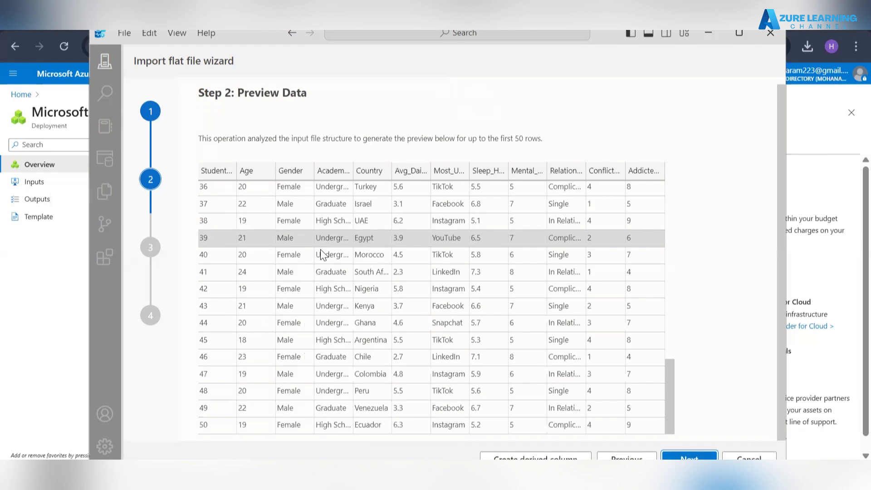
pyautogui.scroll(5, 303, 268)
pyautogui.scroll(7, 304, 270)
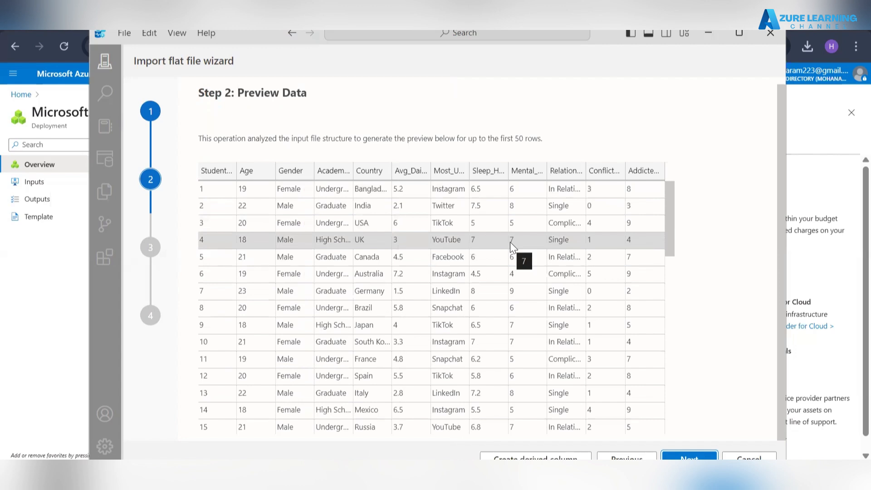
pyautogui.scroll(-12, 512, 247)
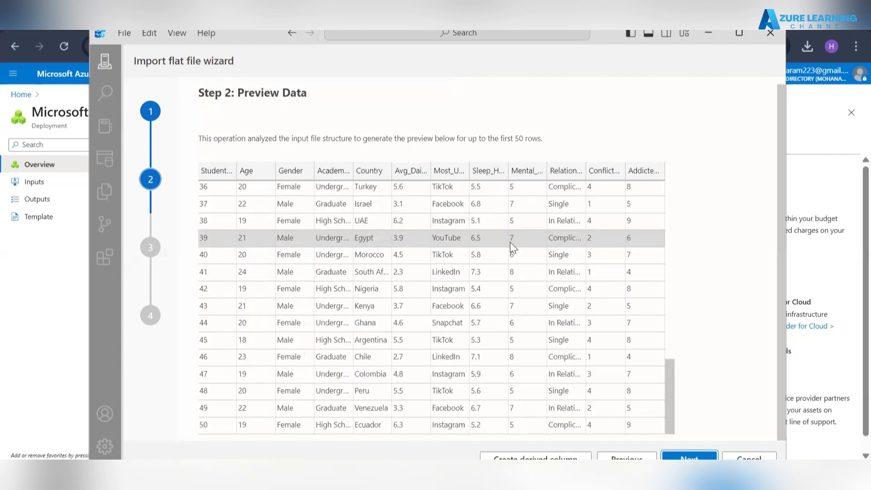
# Proceed to Modify Columns, keep the detected column data types, run the data import and check the import status
pyautogui.click(688, 457)
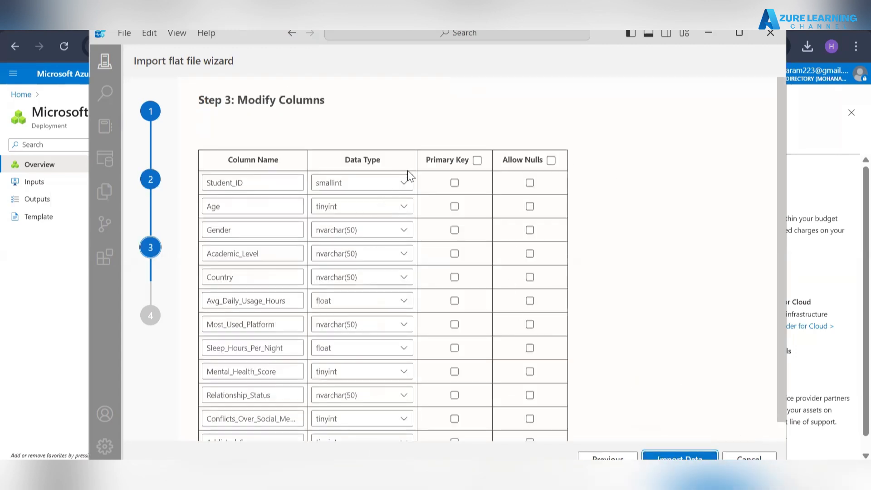
pyautogui.scroll(-1, 634, 272)
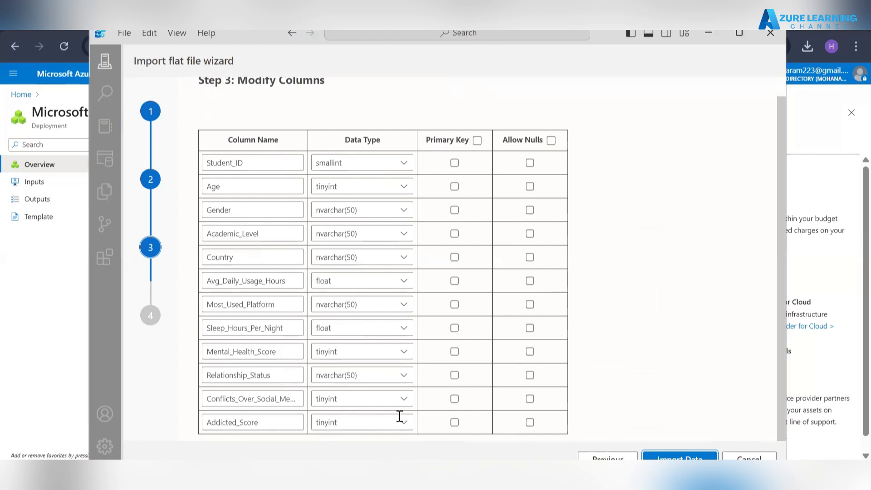
pyautogui.click(407, 257)
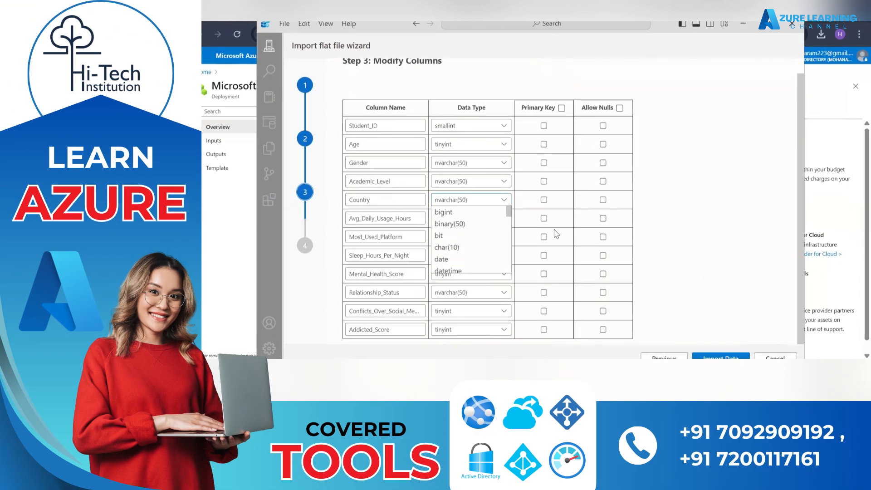
pyautogui.click(749, 239)
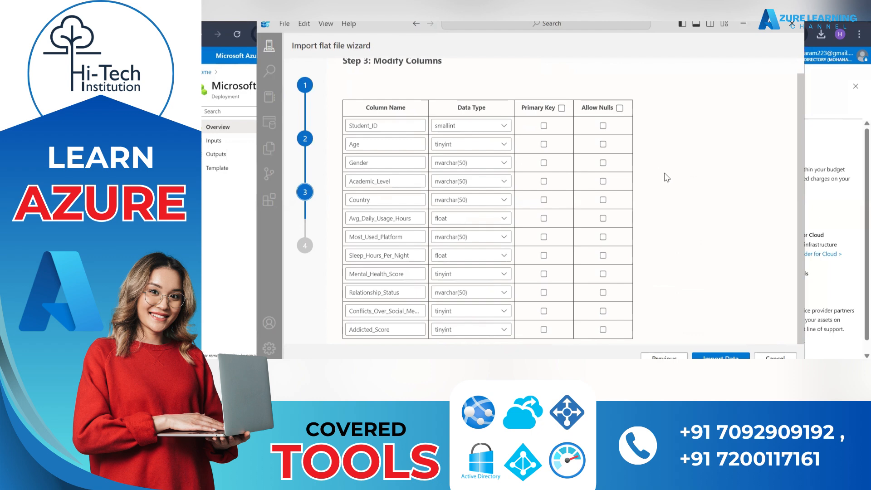
pyautogui.click(724, 357)
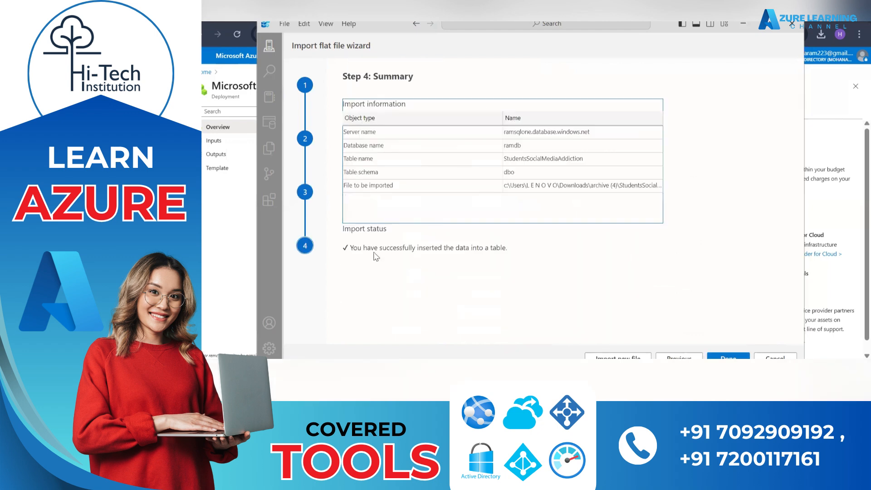
pyautogui.moveTo(348, 248); pyautogui.dragTo(521, 251)
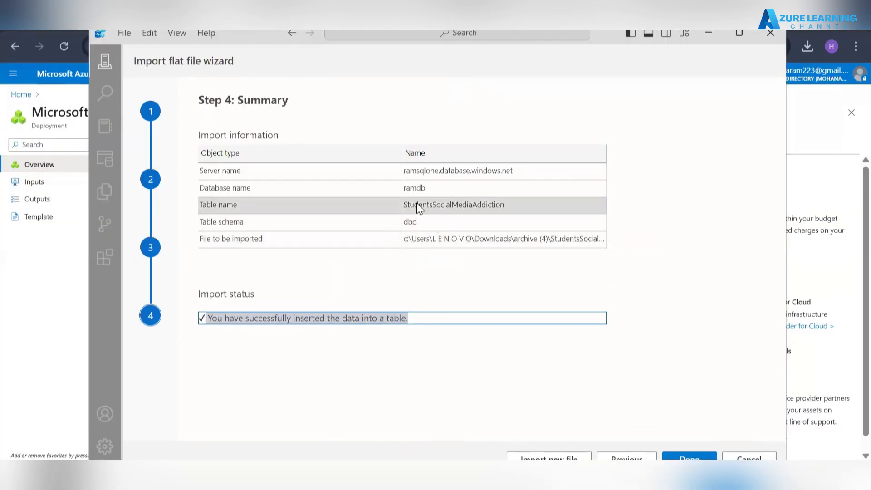
# Check the imported table name in the import summary, switch to SQL Server Management Studio and open a new query on the ramdb database
pyautogui.moveTo(401, 200); pyautogui.dragTo(475, 206)
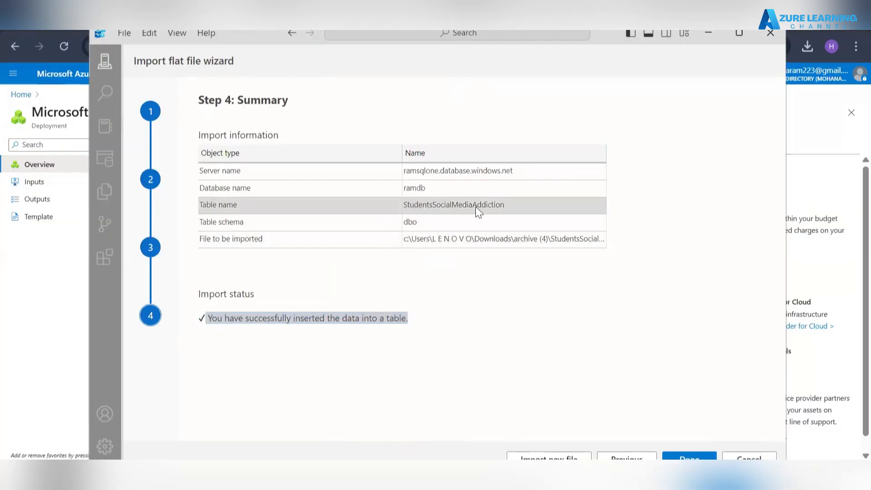
pyautogui.click(514, 205)
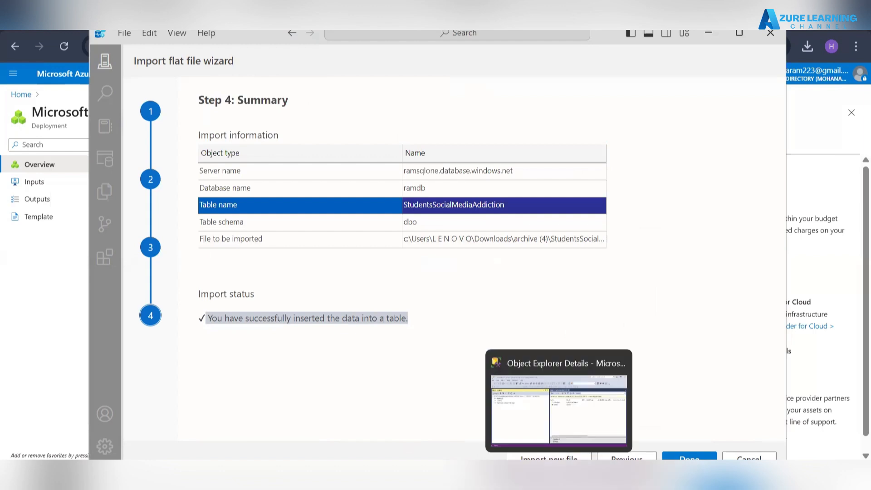
pyautogui.hotkey('alt', 'Tab')
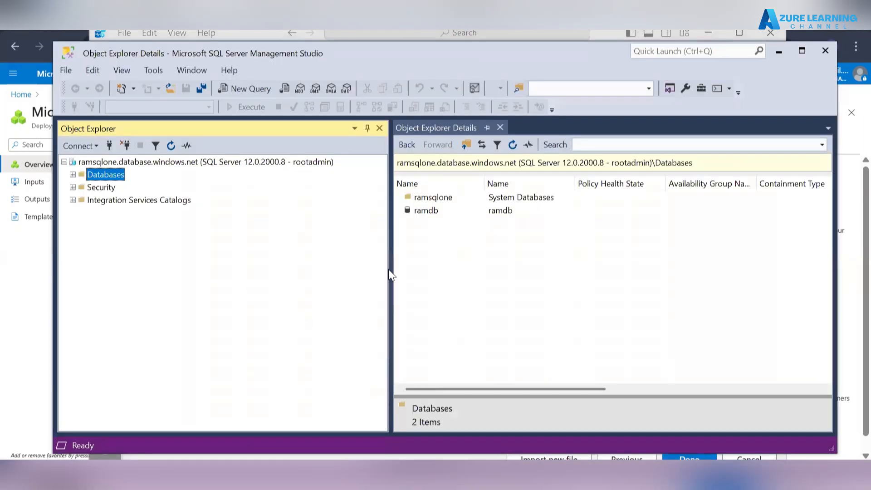
pyautogui.click(437, 210)
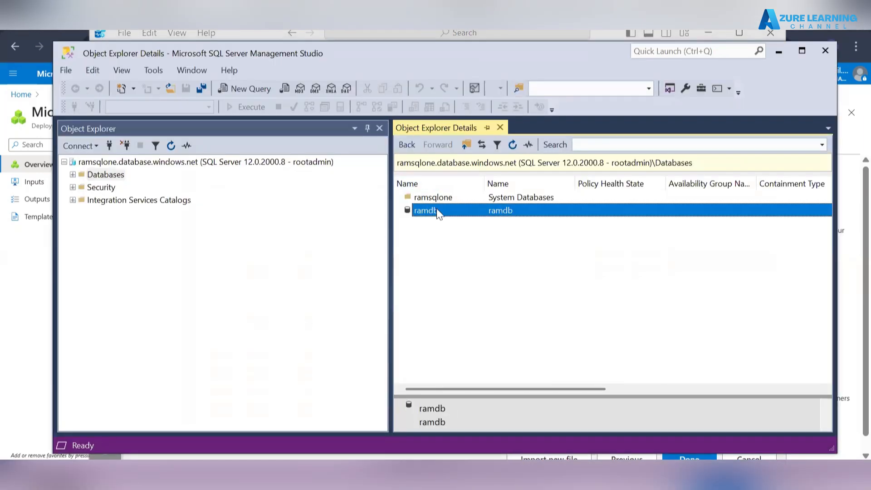
pyautogui.rightClick(437, 211)
pyautogui.click(461, 231)
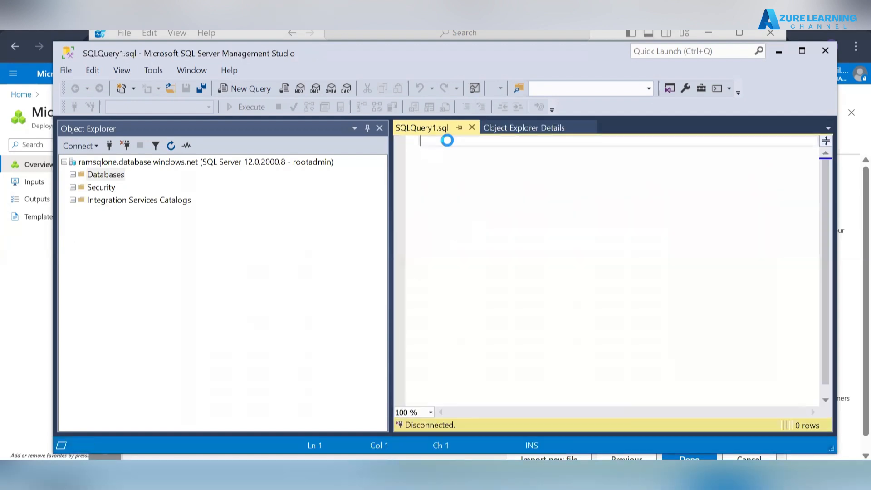
# Write the query "select * from StudentsSocialMediaAddiction;", copying the table name from the Notepad++ document without its -copy suffix
pyautogui.write('sel')
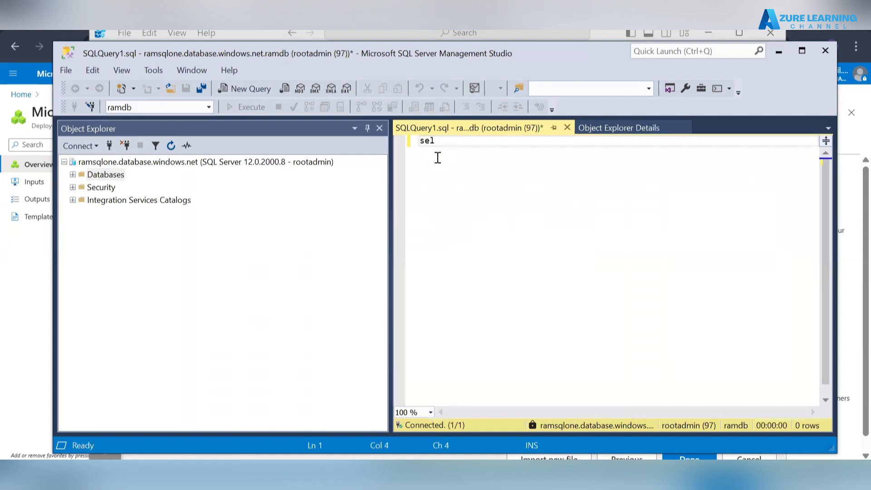
pyautogui.write('ect ')
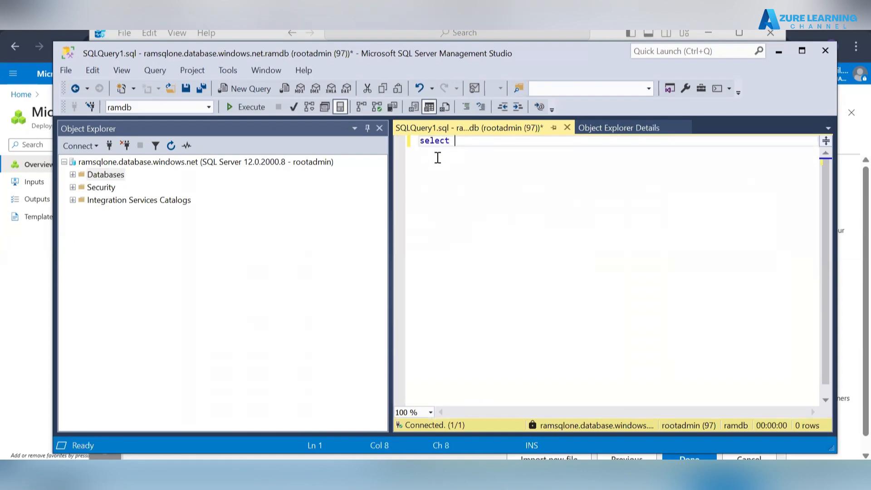
pyautogui.write('* fro')
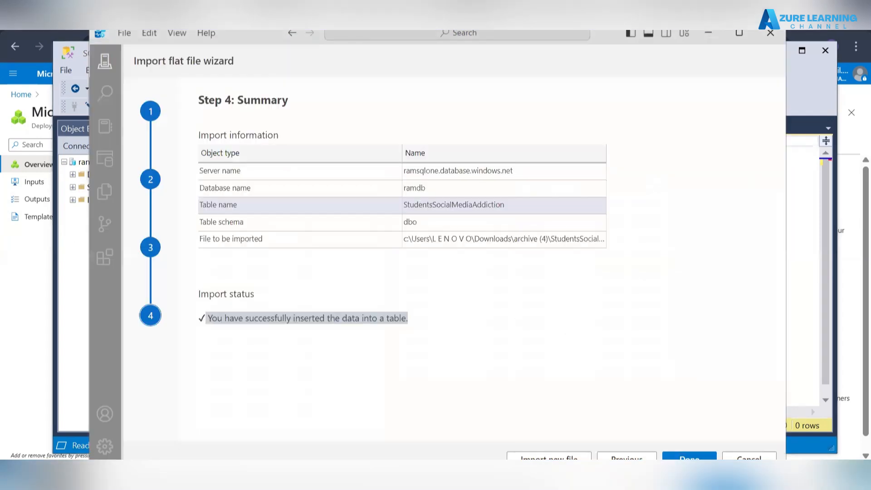
pyautogui.click(493, 206)
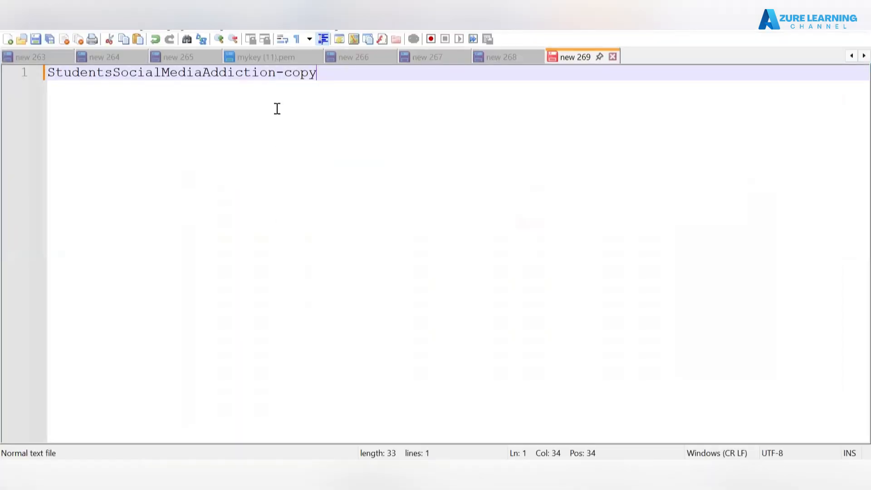
pyautogui.click(276, 74)
pyautogui.moveTo(68, 74); pyautogui.dragTo(41, 73)
pyautogui.hotkey('ctrl', 'c')
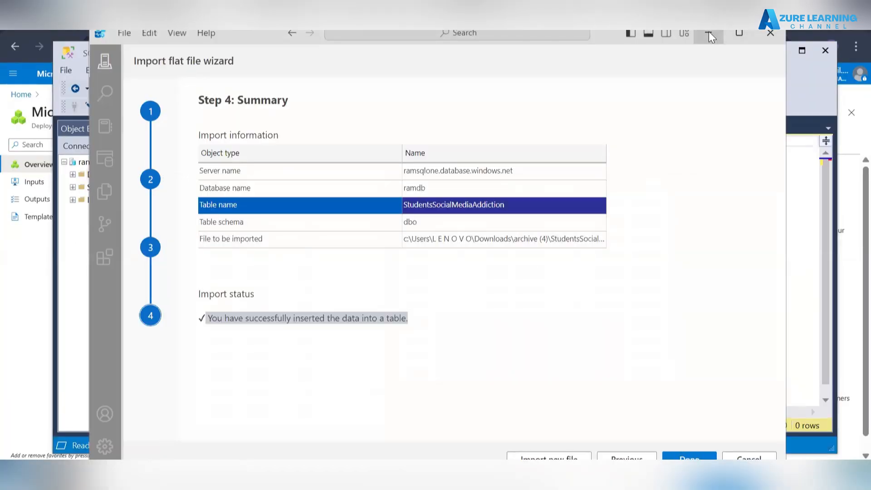
pyautogui.click(709, 31)
pyautogui.hotkey('ctrl', 'v')
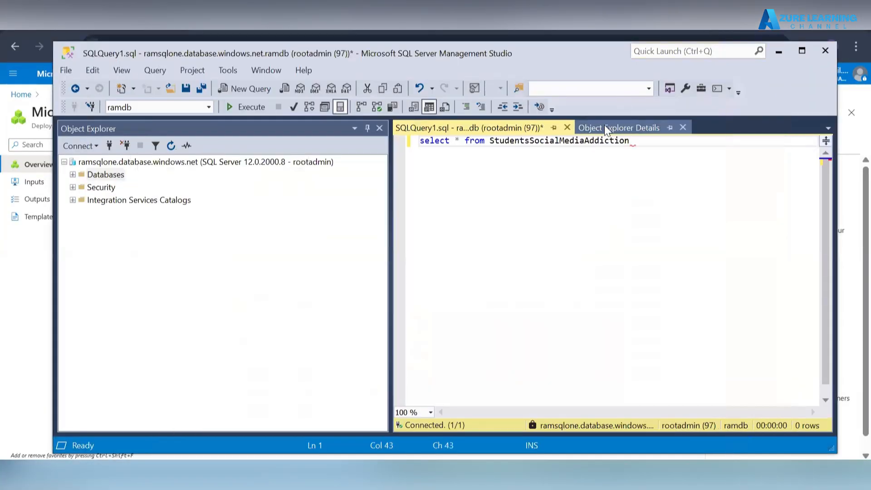
pyautogui.write(';')
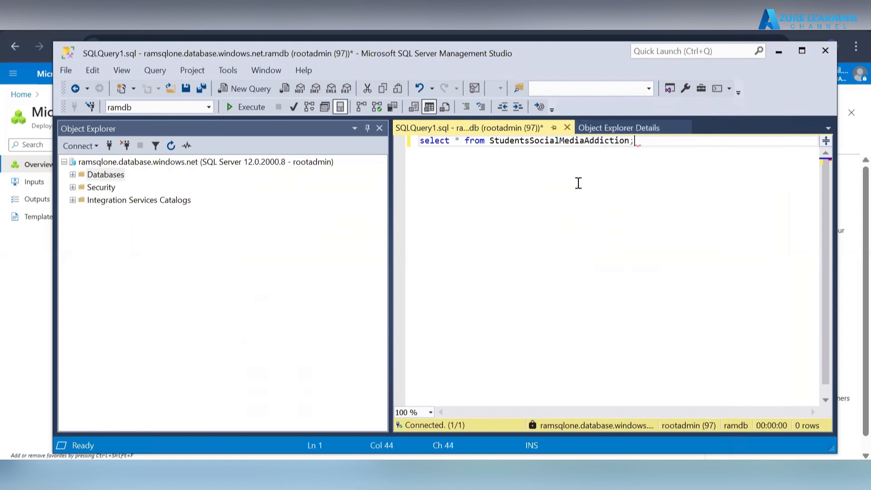
# Execute the select query on the StudentsSocialMediaAddiction table in ramdb
pyautogui.click(611, 191)
pyautogui.click(664, 153)
pyautogui.click(249, 110)
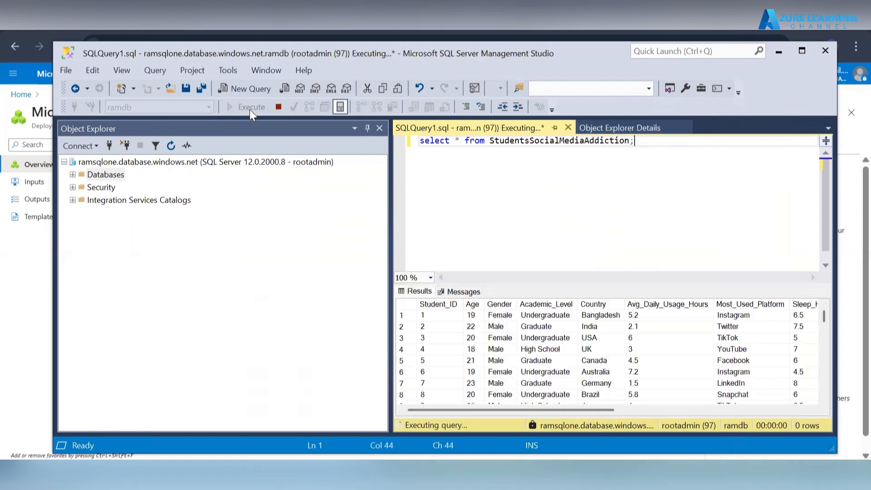
# Examine the query's student rows down to the last record and back up, including the columns further along the results grid
pyautogui.scroll(-20, 547, 374)
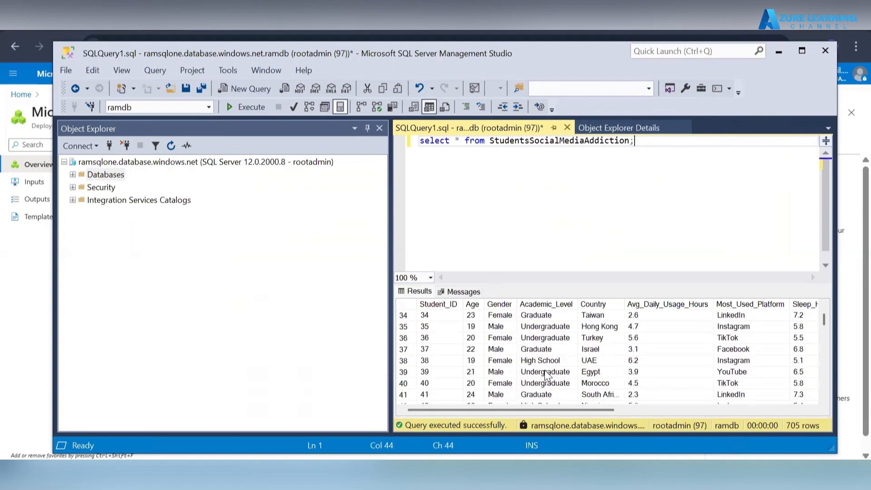
pyautogui.scroll(-7, 547, 374)
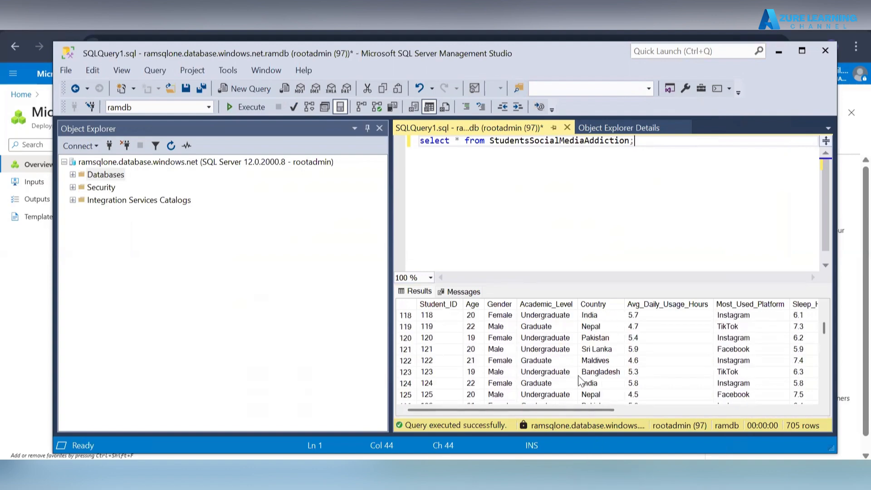
pyautogui.scroll(-4, 575, 367)
pyautogui.scroll(-20, 575, 368)
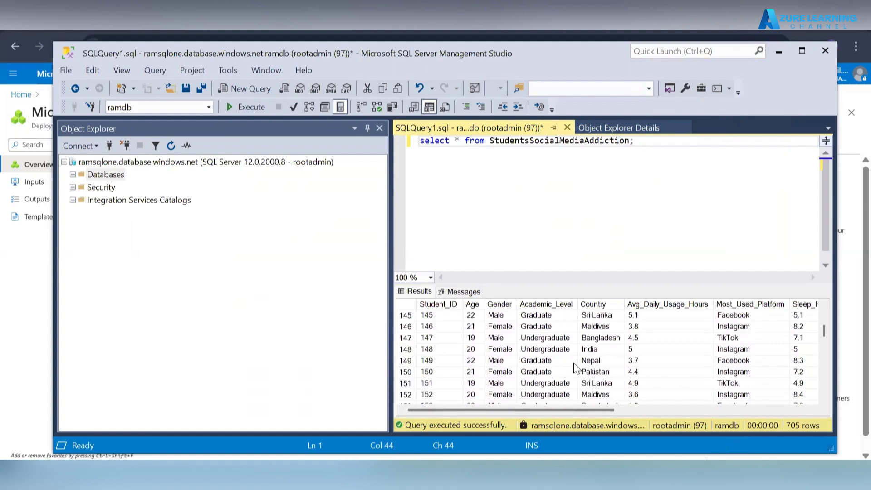
pyautogui.scroll(-20, 486, 355)
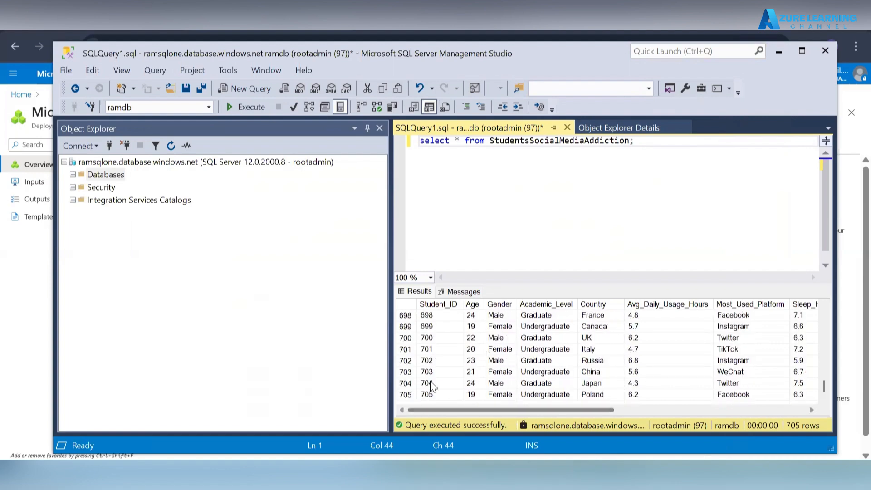
pyautogui.scroll(20, 576, 349)
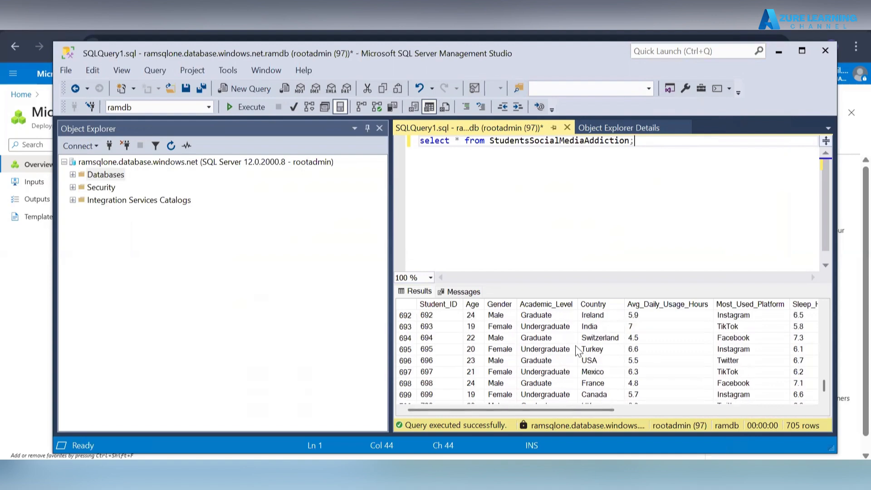
pyautogui.scroll(20, 575, 349)
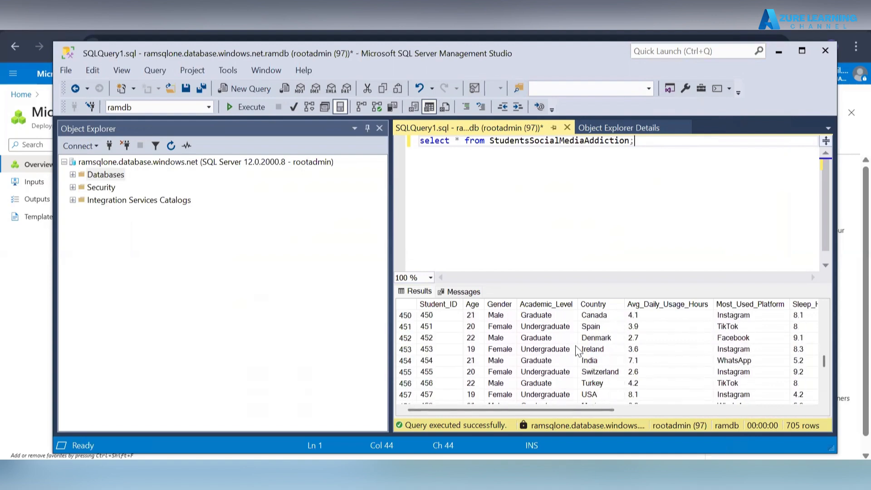
pyautogui.hscroll(1, 697, 352)
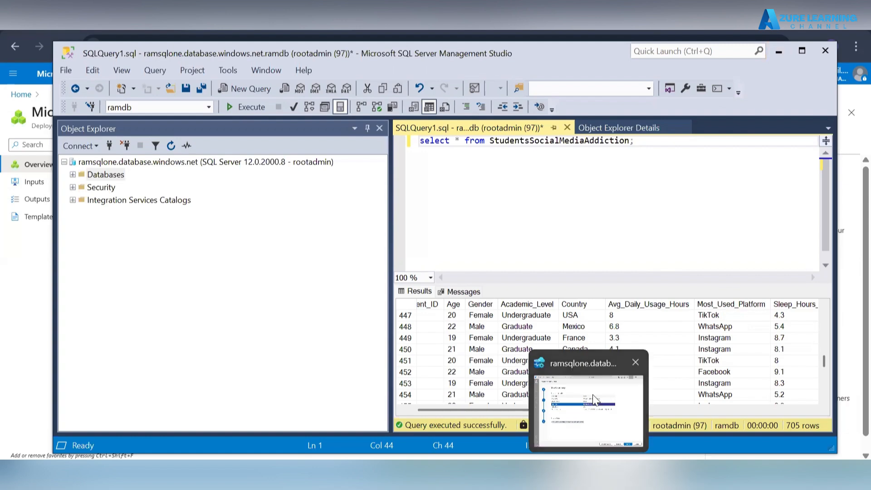
# Switch back to Azure Data Studio and return the import wizard from Summary to the Modify Columns stage
pyautogui.click(597, 399)
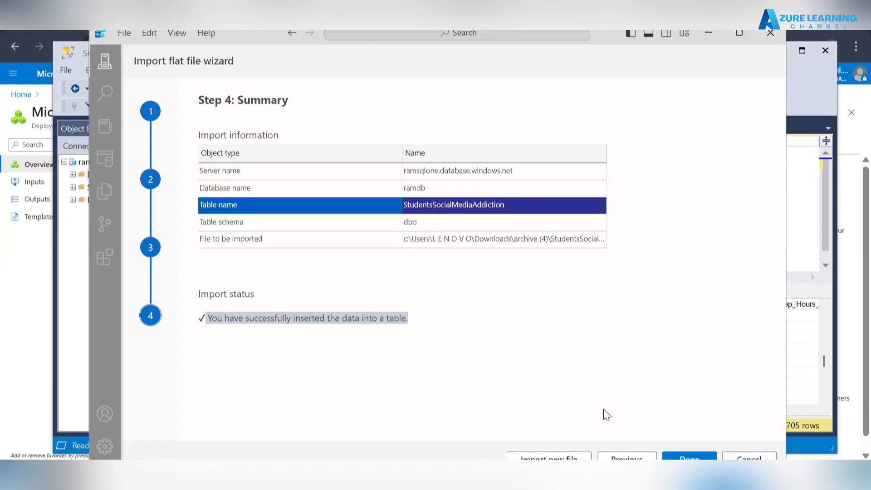
pyautogui.click(634, 457)
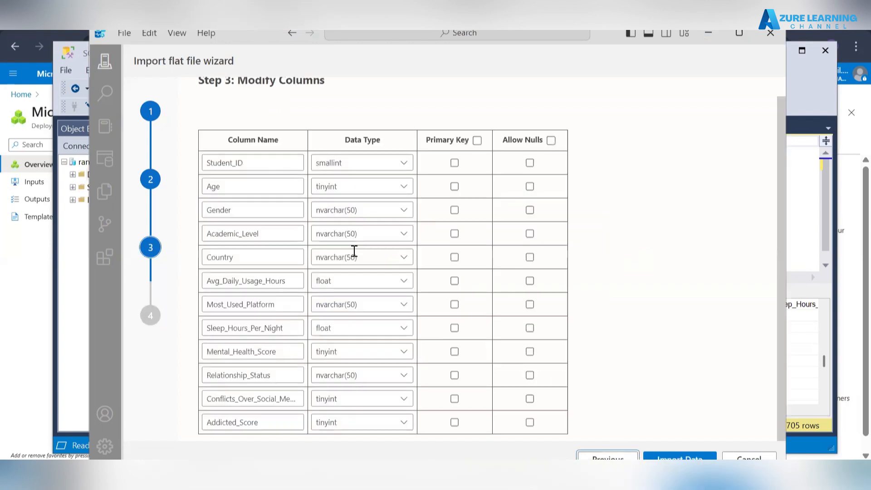